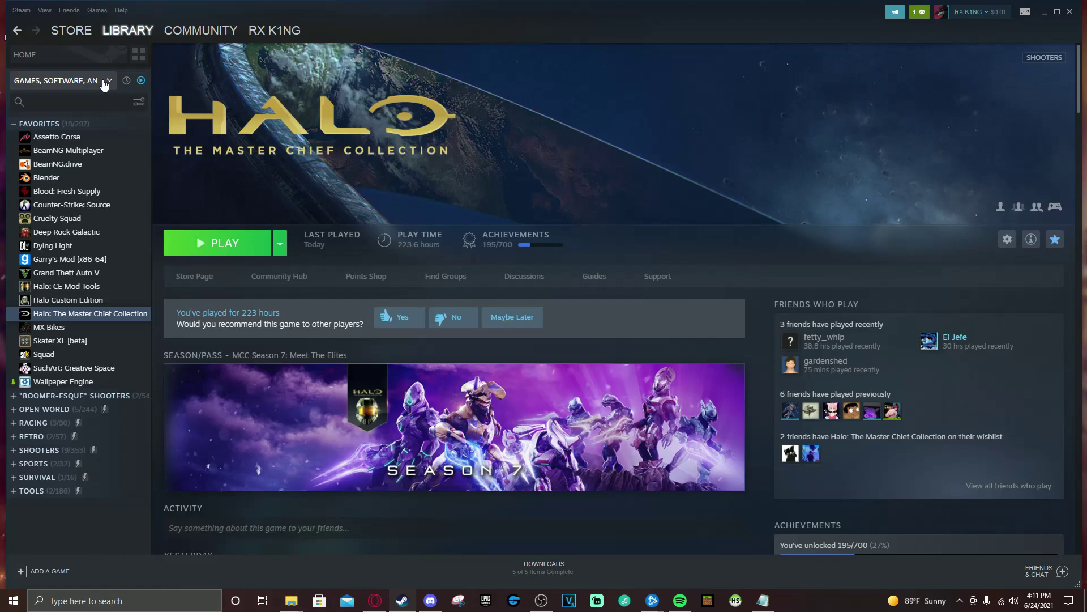
- Make sure tools are included in the library's content type filter
left_click(106, 83)
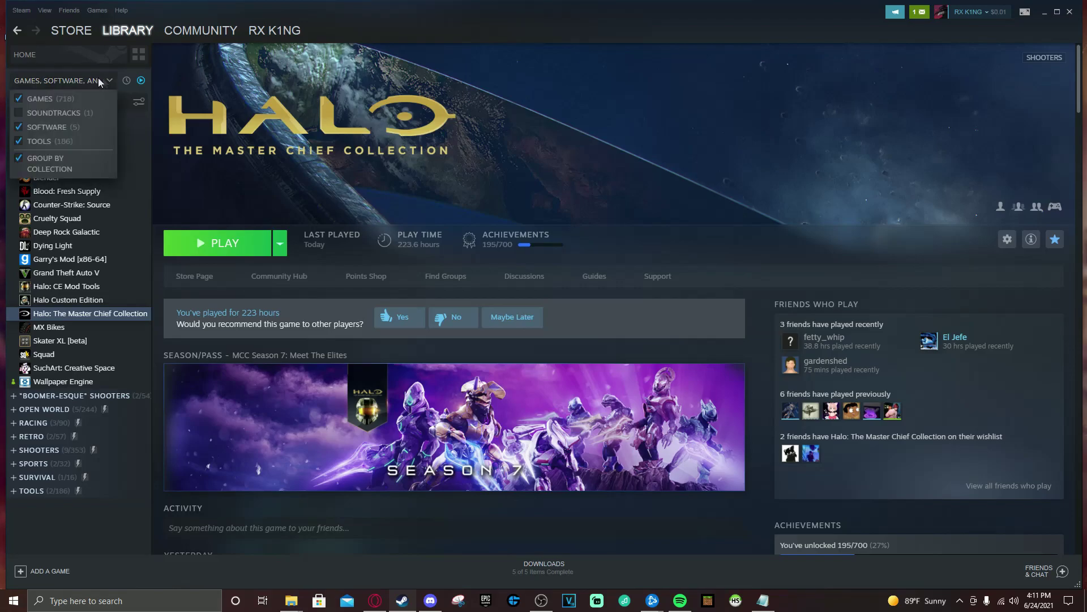
left_click(19, 142)
left_click(19, 141)
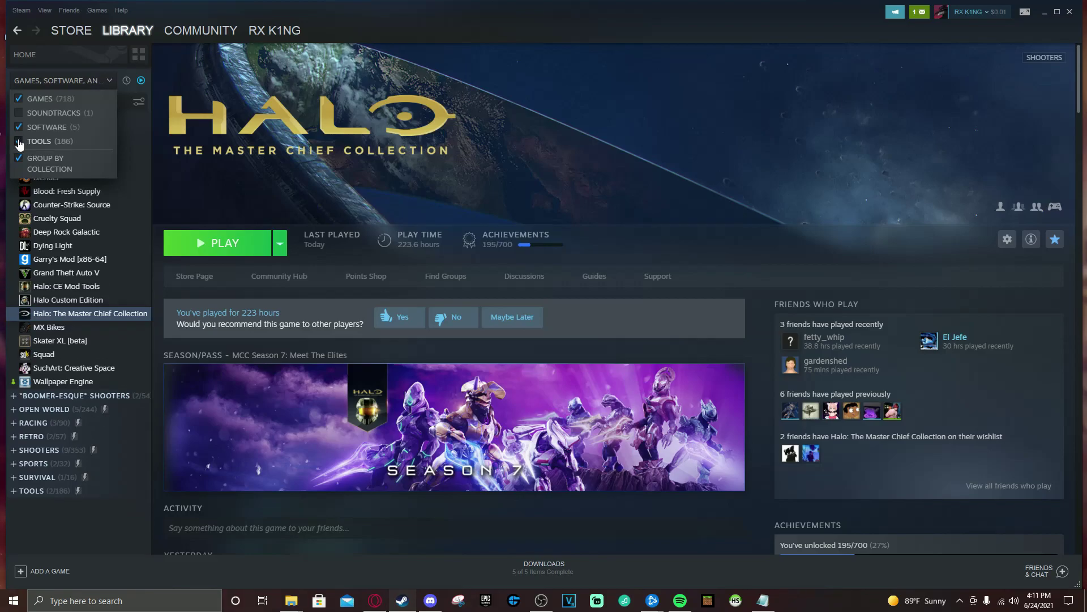
- Show uninstalled titles in the library list and browse the Tools collection for available modding kits
left_click(141, 83)
scroll(85, 318, "down", 10)
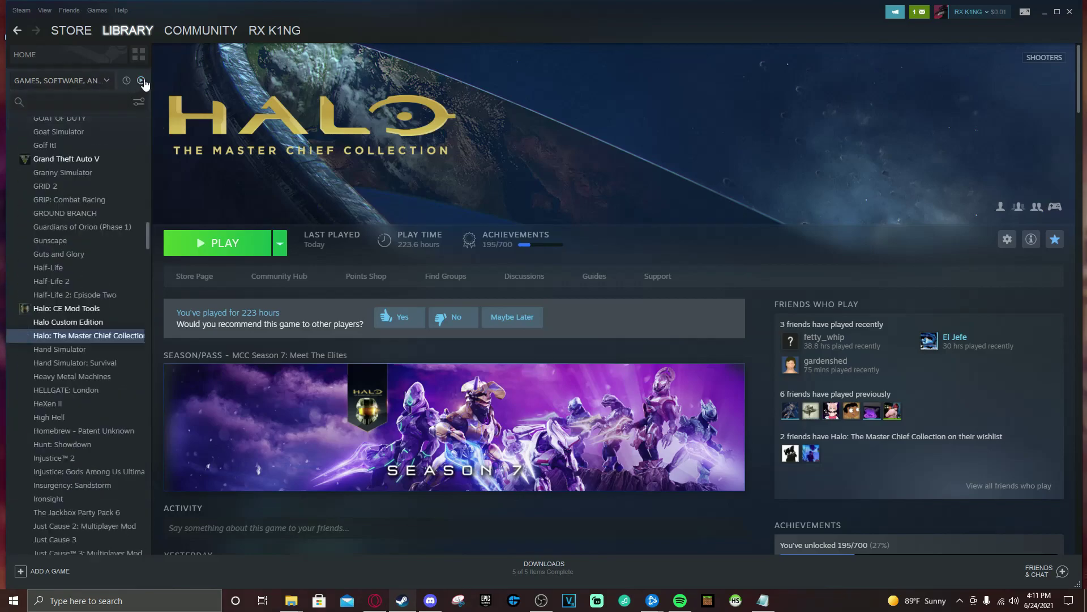
left_click_drag(148, 232, 143, 563)
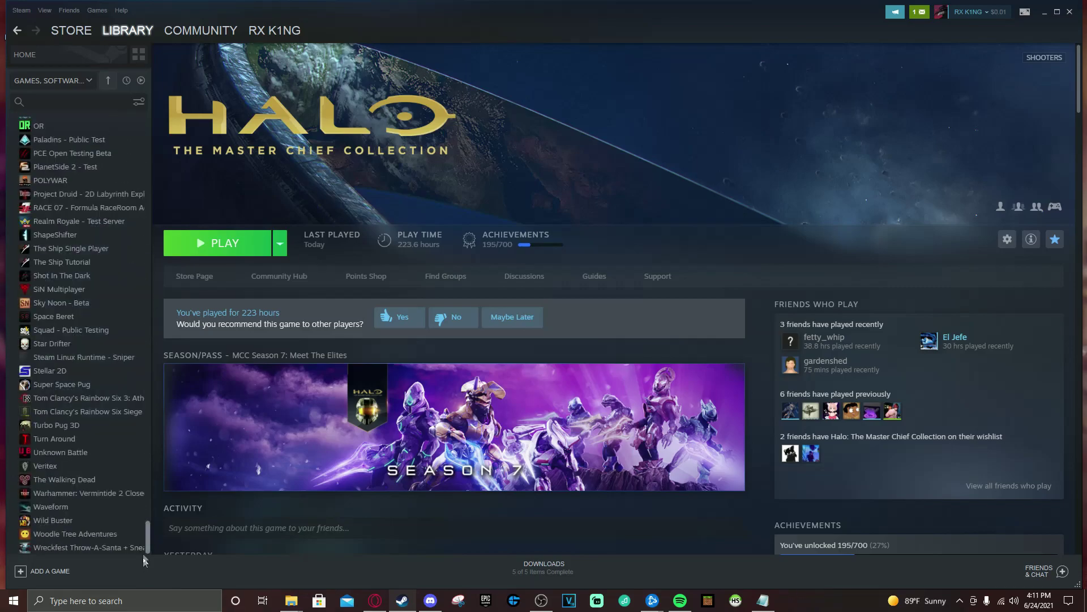
scroll(137, 376, "down", 10)
scroll(141, 394, "down", 2)
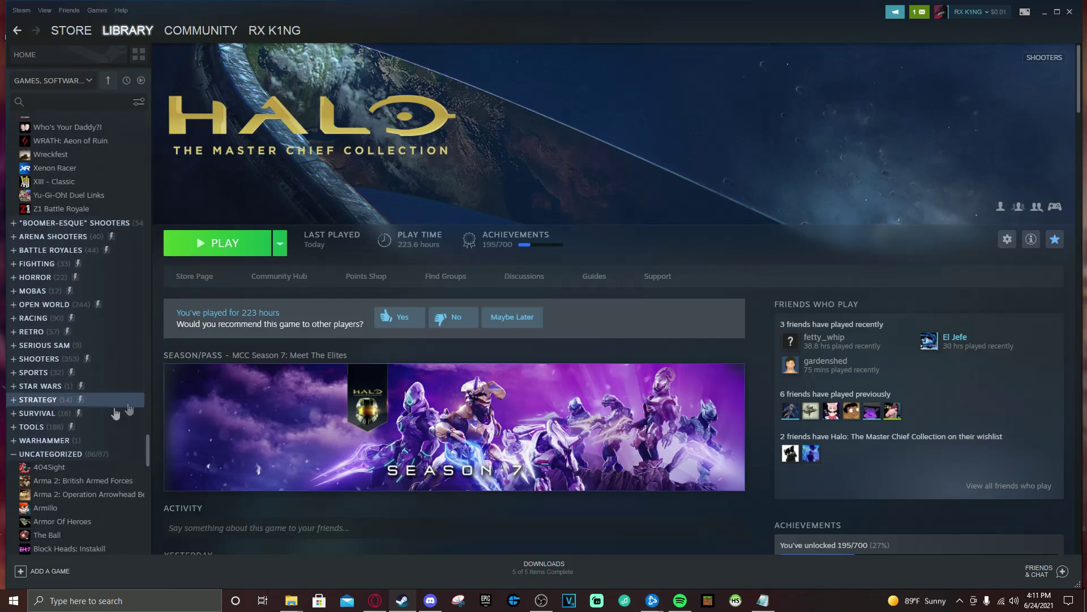
left_click(140, 427)
left_click_drag(145, 340, 145, 378)
scroll(65, 384, "down", 5)
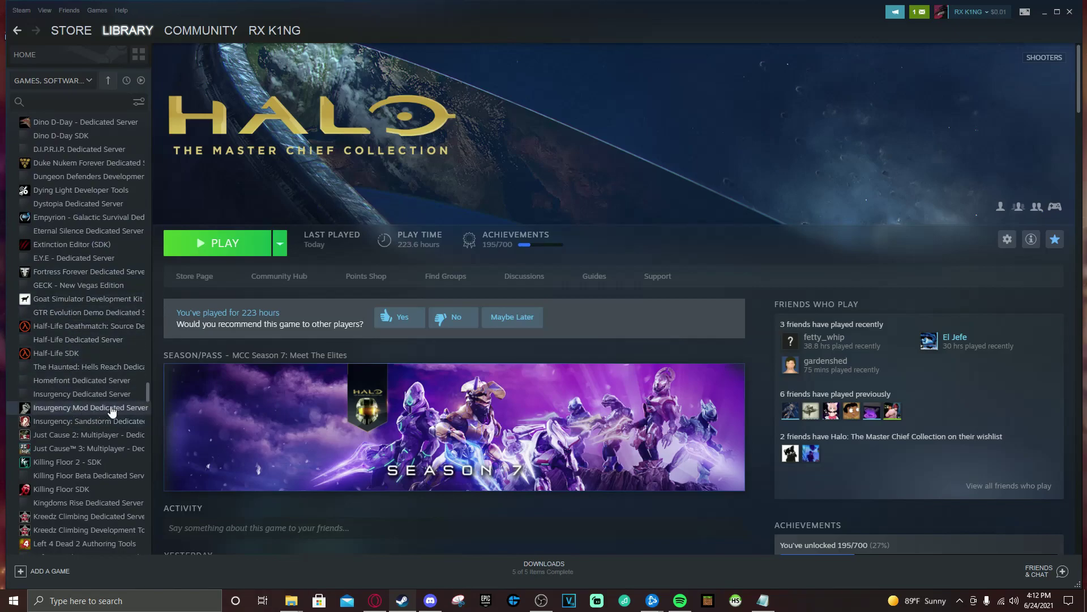
- Collapse the Tools collection and limit the library list to ready-to-play titles again
left_click_drag(149, 391, 149, 339)
left_click(31, 312)
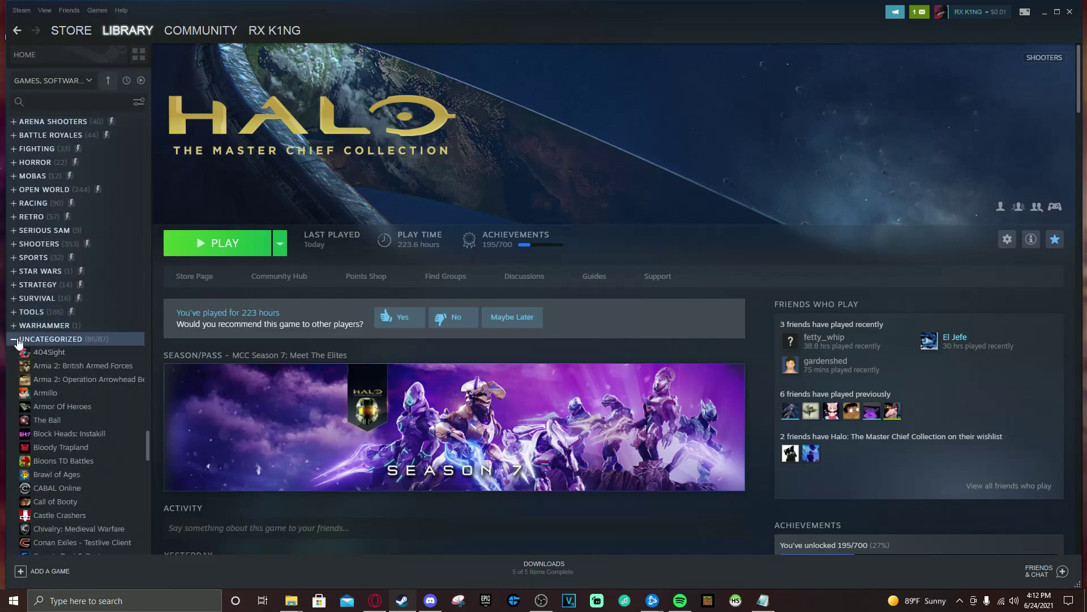
left_click_drag(151, 519, 164, 286)
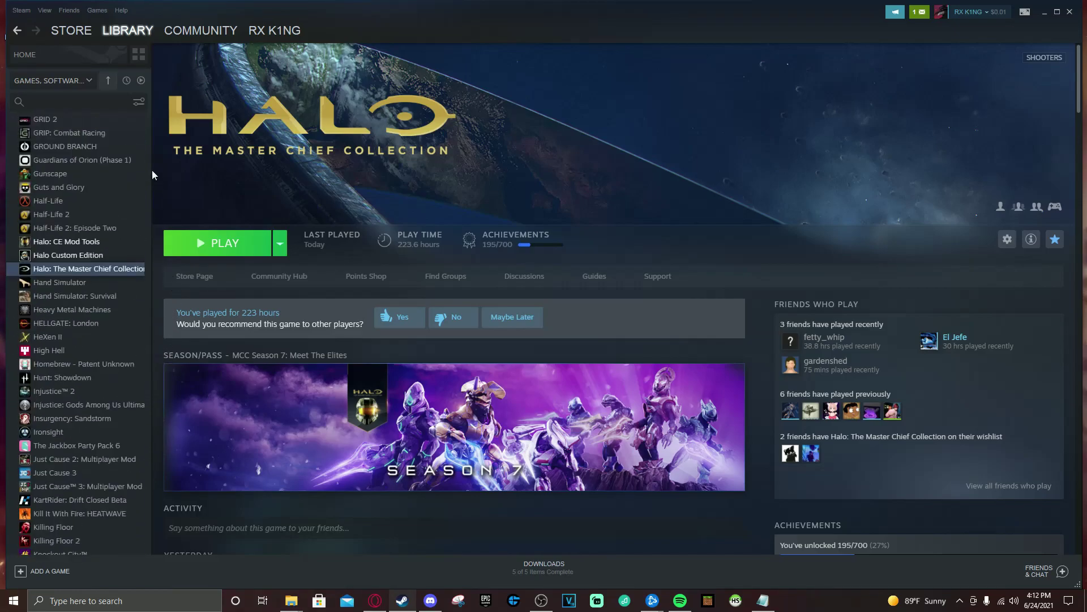
left_click(142, 82)
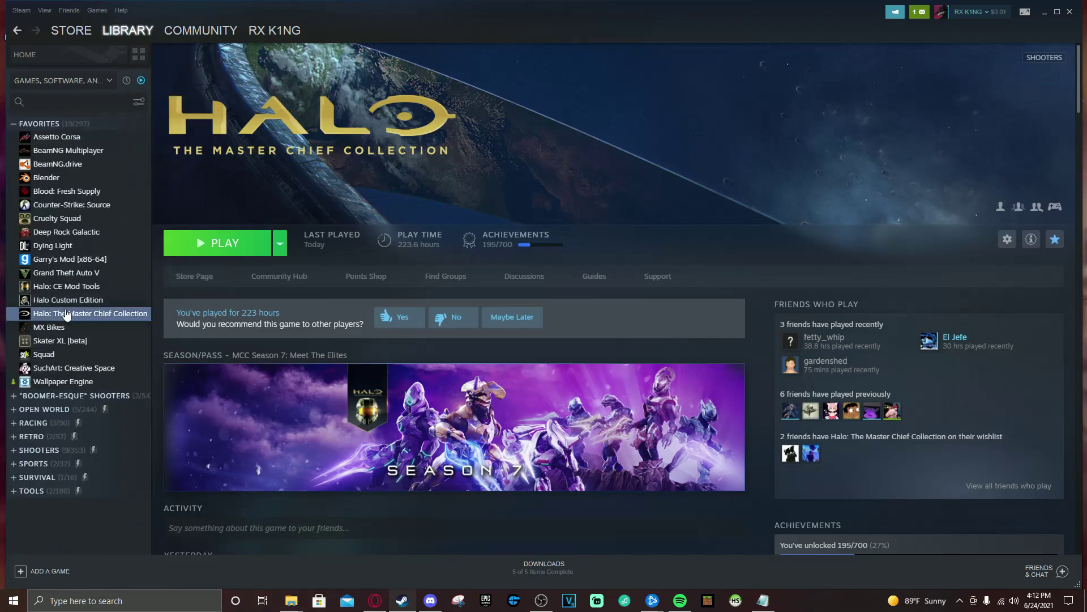
- Browse the local files of Halo: CE Mod Tools from its properties, and close the properties dialog
left_click(65, 288)
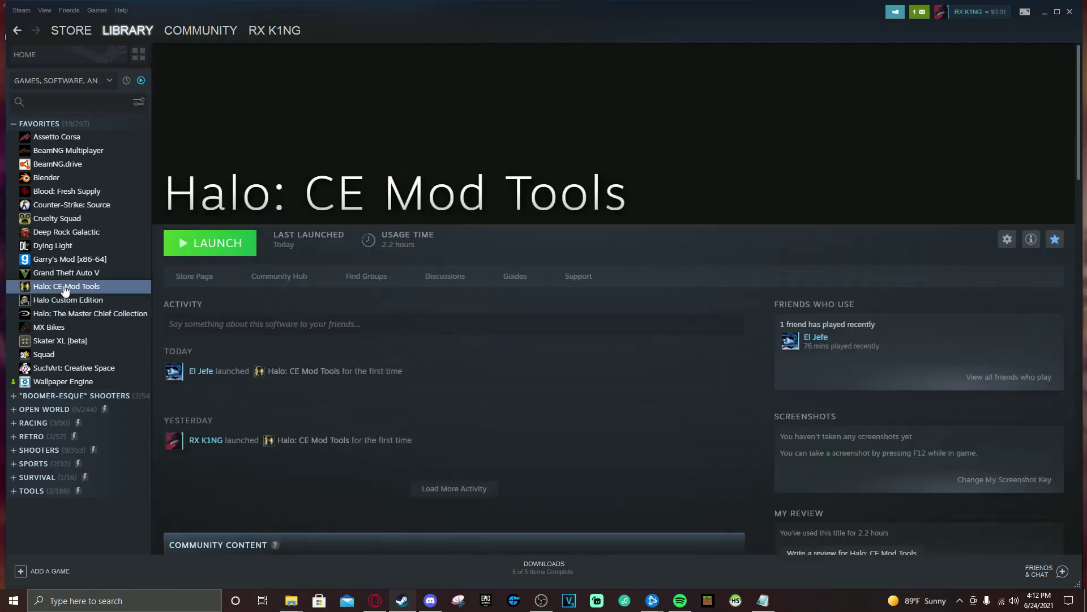
right_click(66, 289)
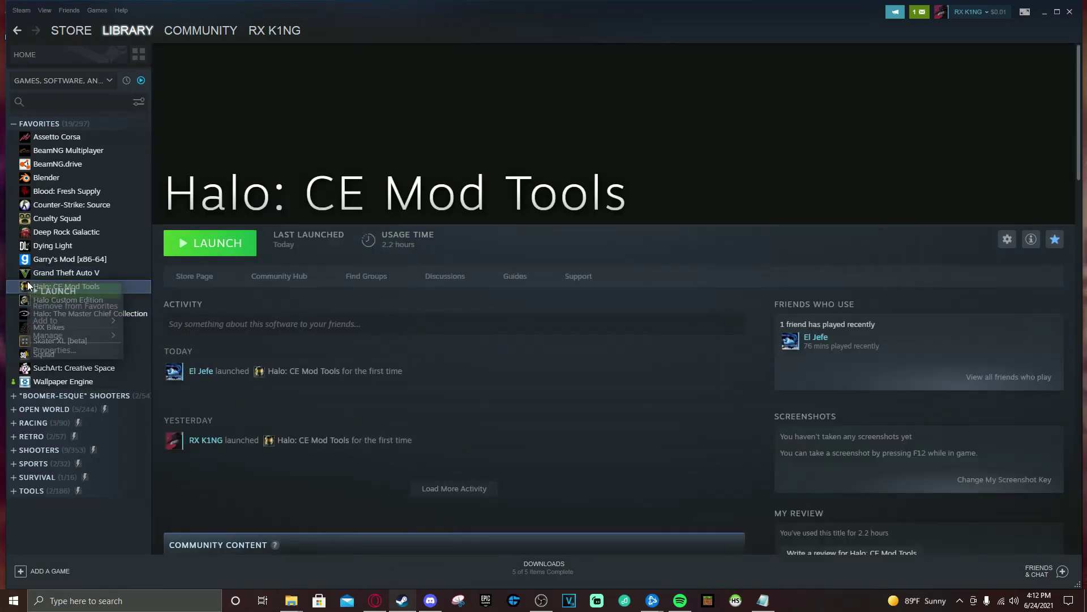
left_click(51, 351)
left_click(343, 219)
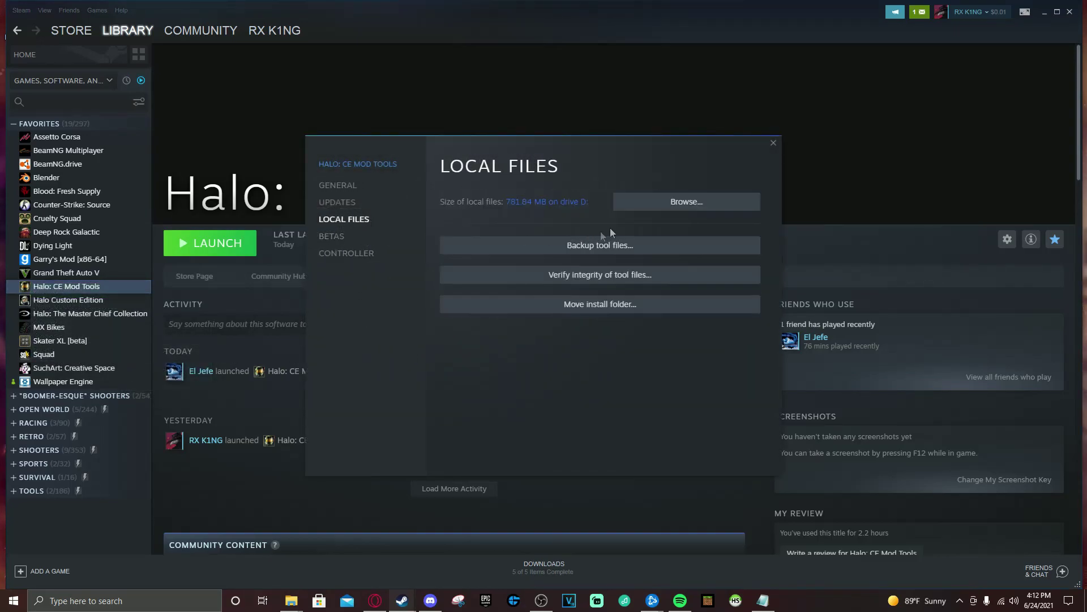
left_click(708, 201)
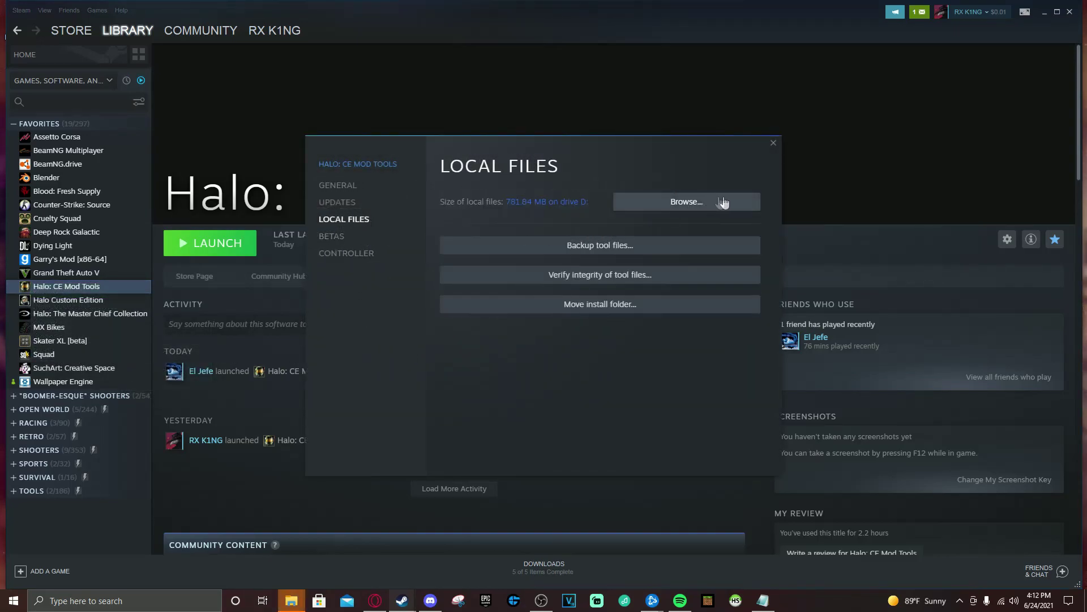
left_click(773, 142)
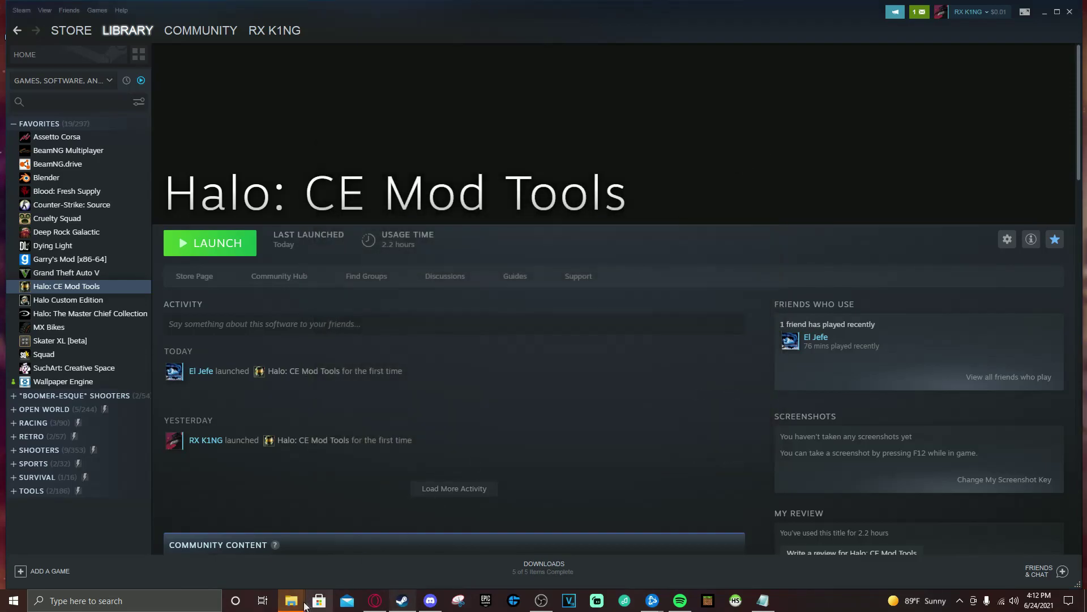
- Switch to File Explorer, closing the maps window and bringing the Chelan_1 install folder to the front
mouse_move(294, 606)
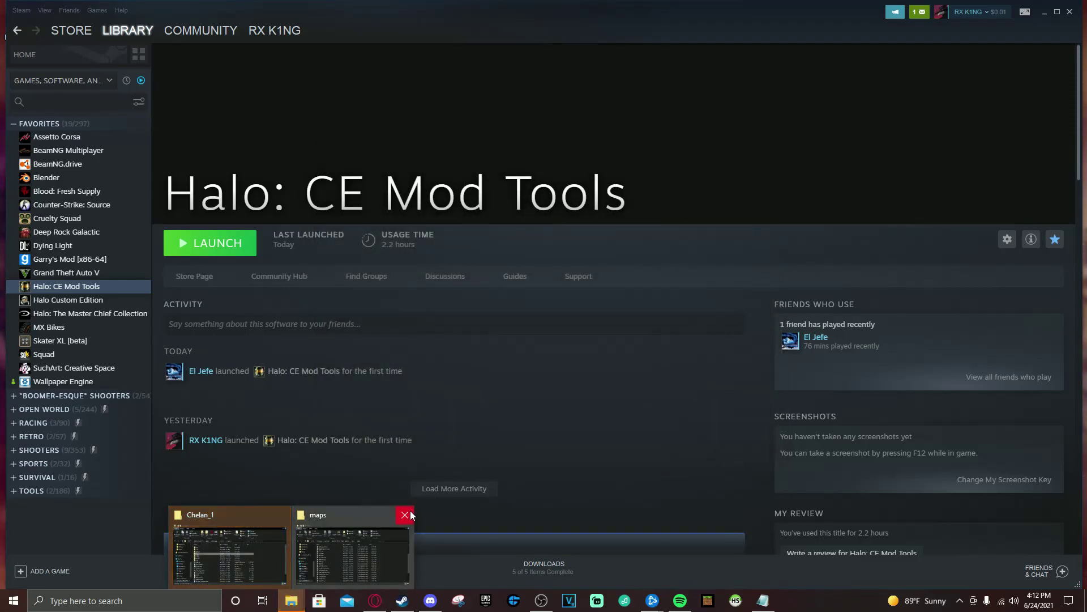
left_click(408, 513)
left_click(342, 546)
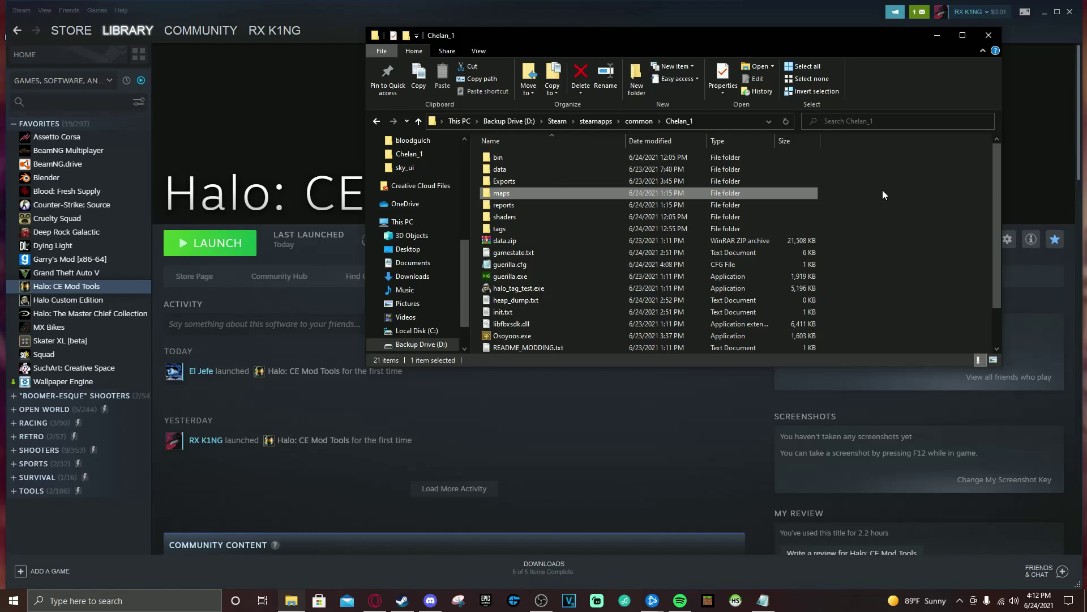
- Examine the data.zip and tags.zip archives in the Chelan_1 folder and their extraction options
scroll(888, 203, "down", 2)
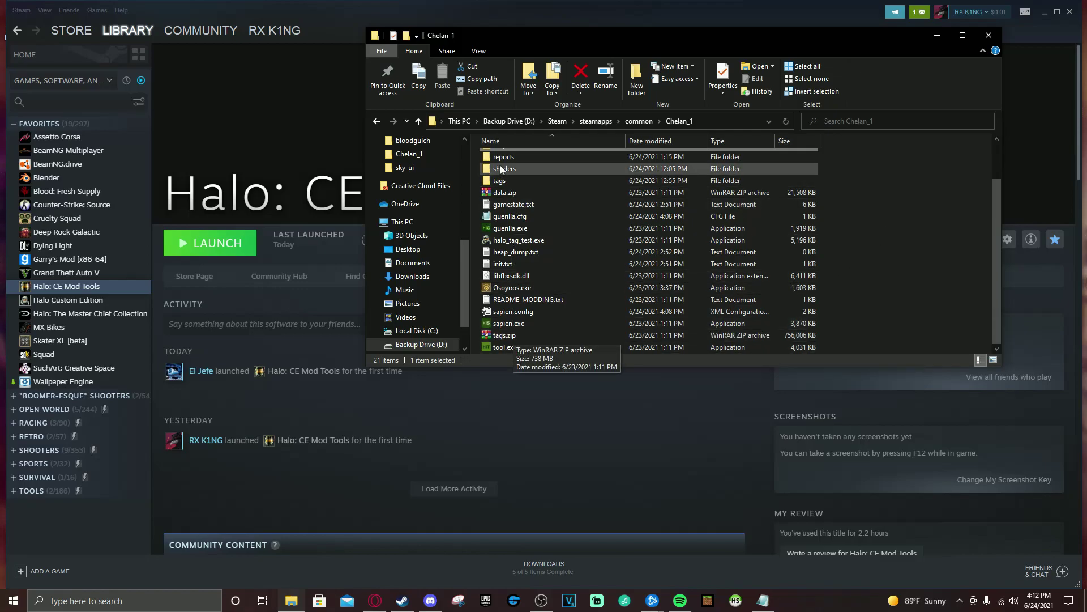
left_click(516, 195)
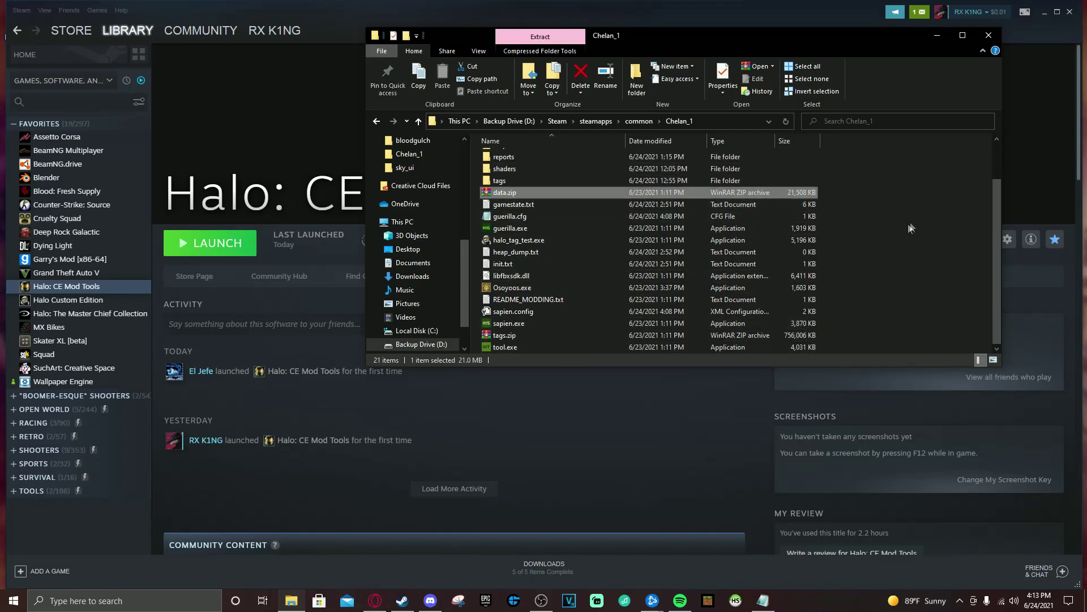
left_click(858, 238)
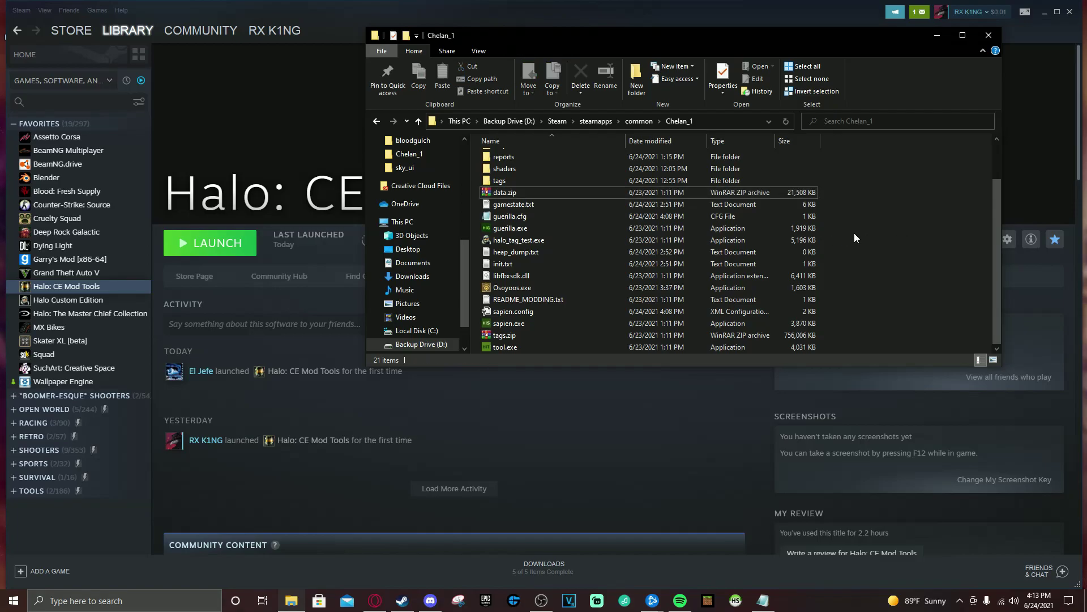
left_click(503, 335)
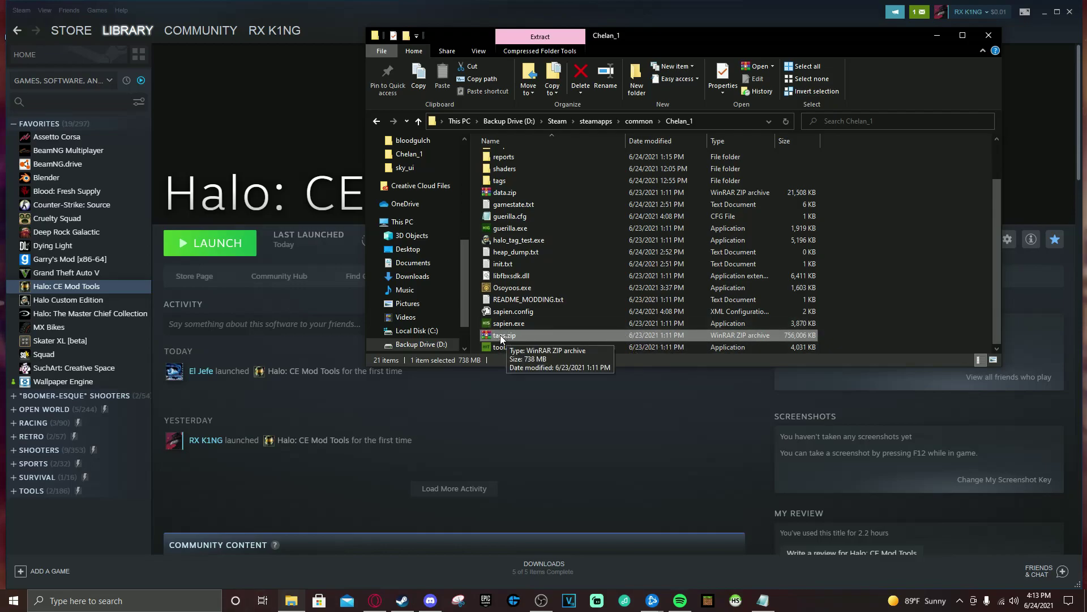
right_click(538, 334)
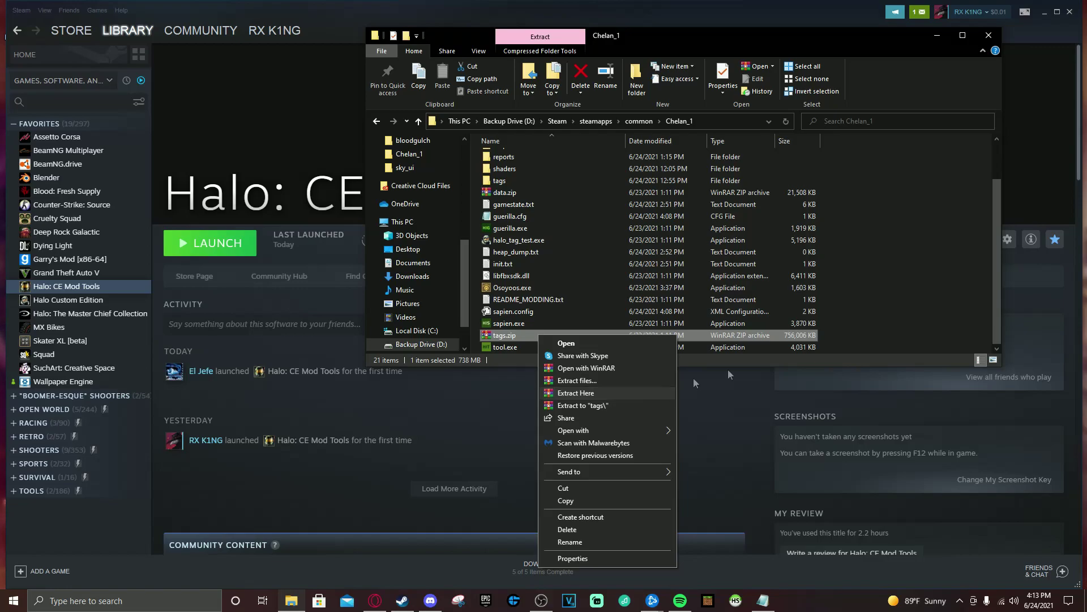
left_click(875, 326)
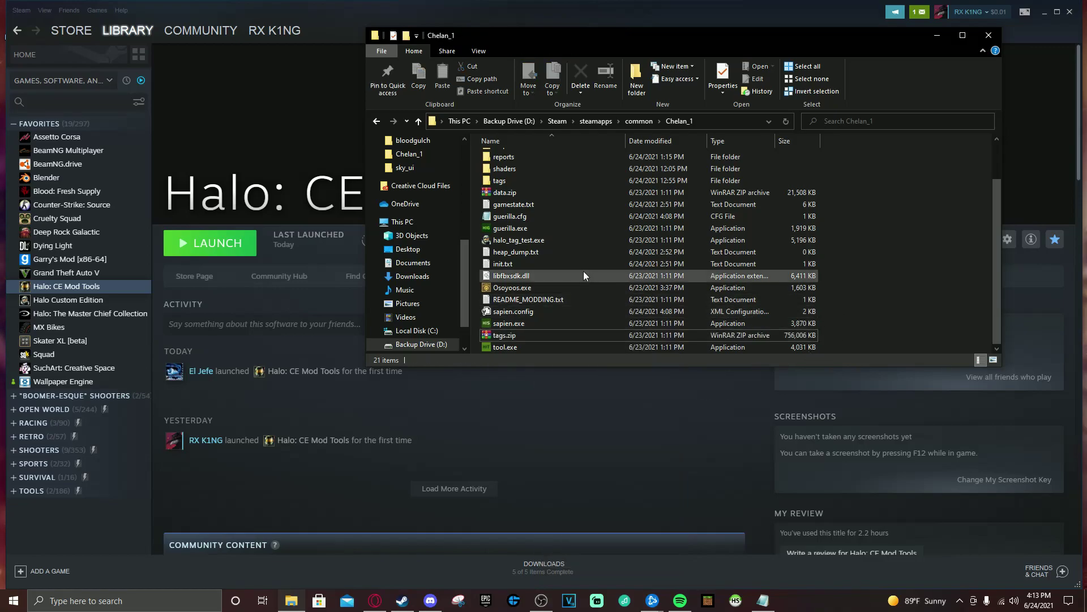
right_click(516, 193)
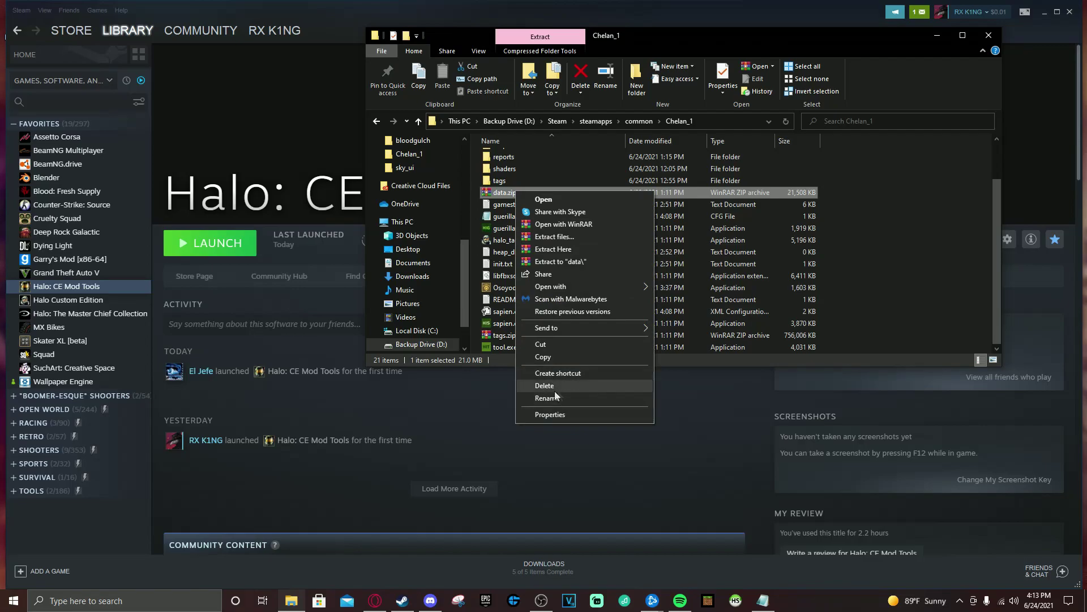
left_click(589, 253)
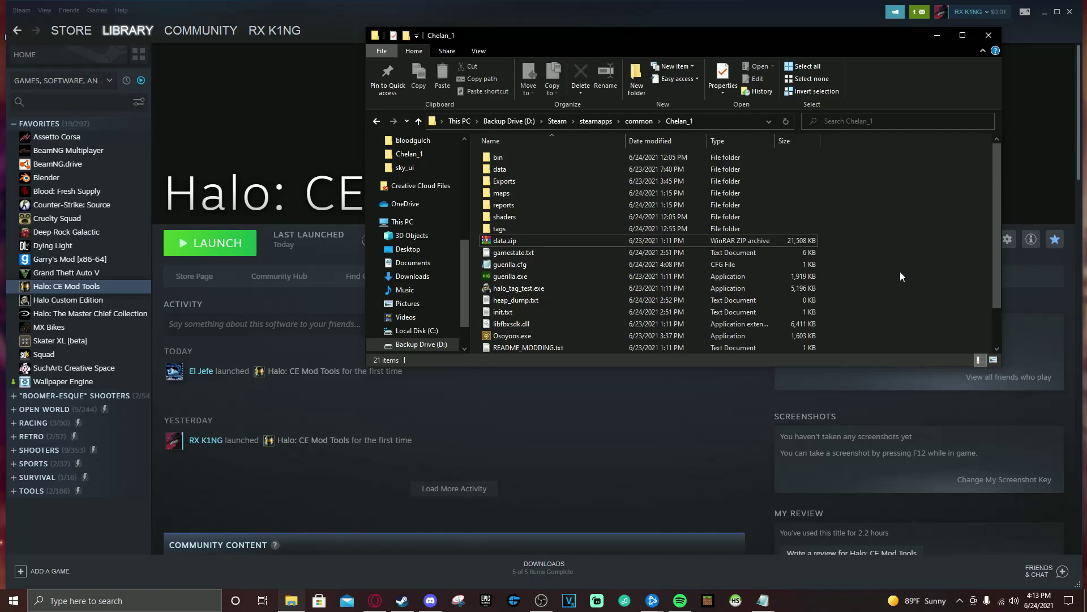
- Inspect the extracted tags folder and the b40 level's scripts in the data folder, returning to the levels folder
double_click(499, 229)
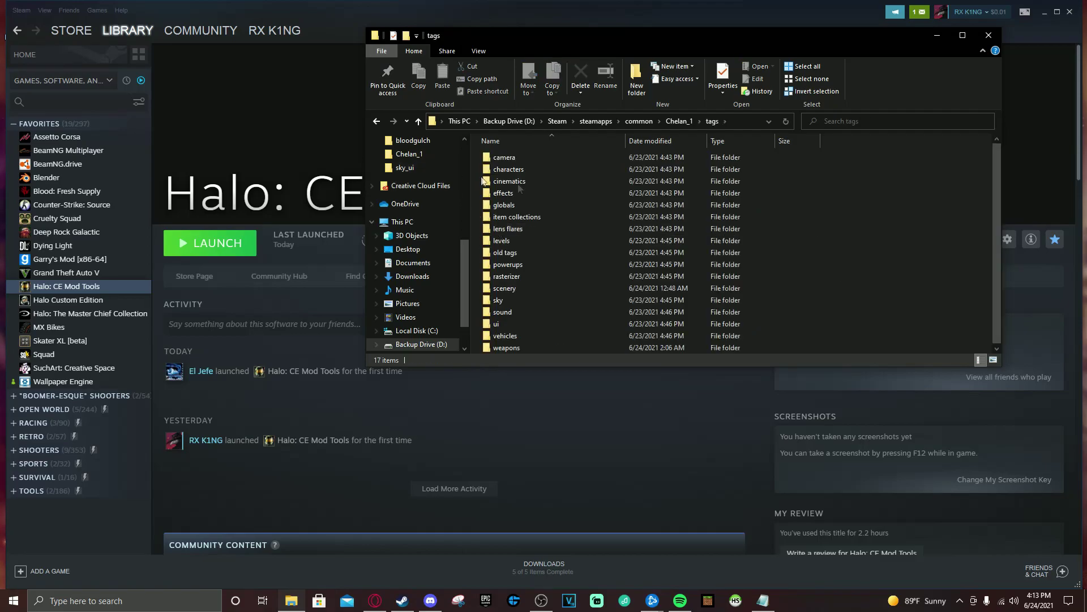
left_click(376, 121)
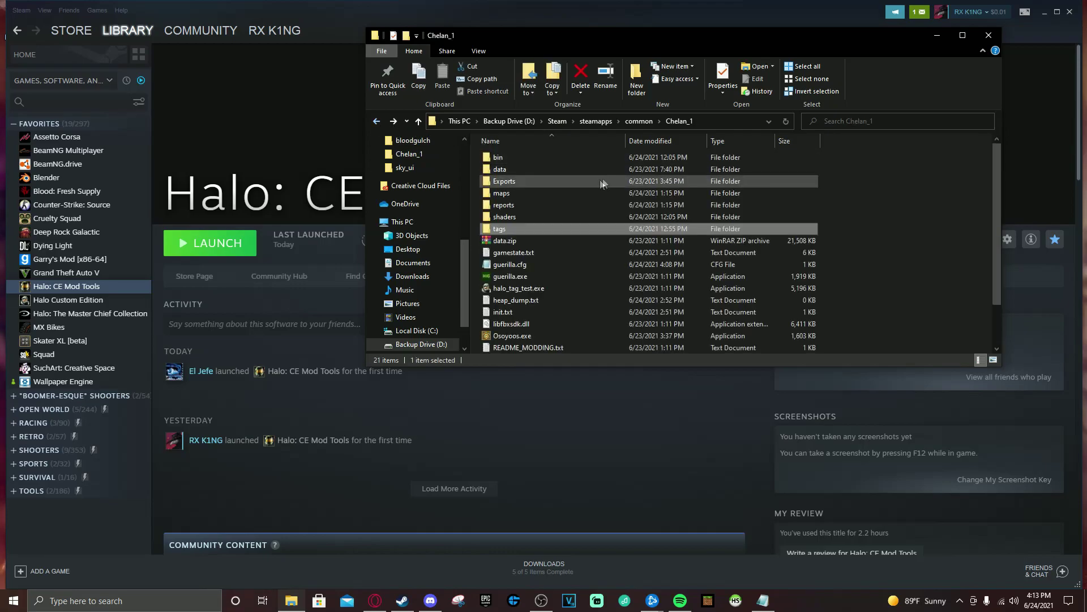
double_click(521, 171)
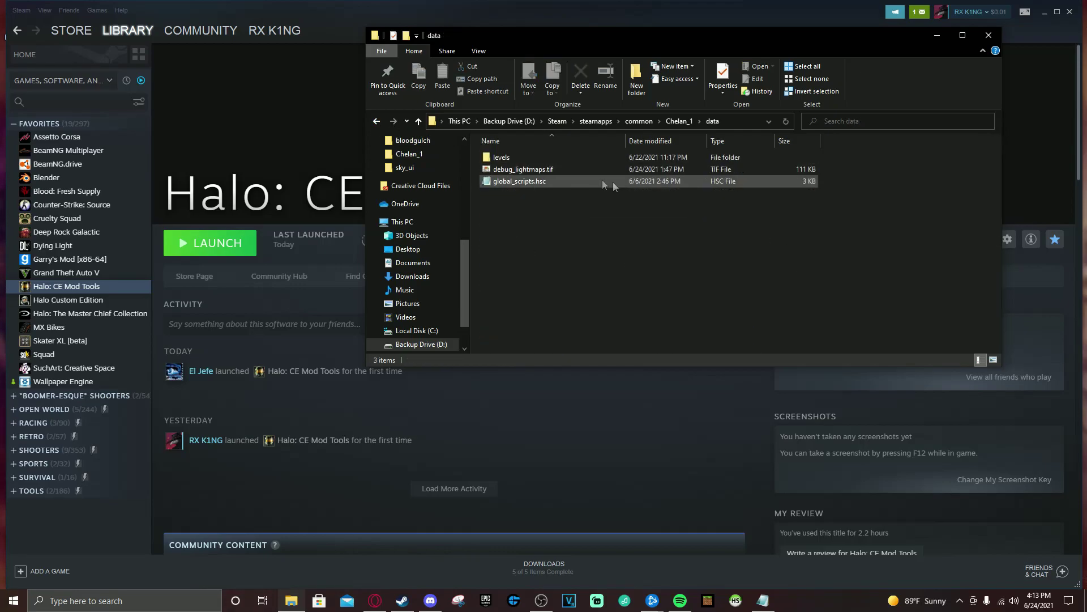
double_click(516, 157)
double_click(518, 206)
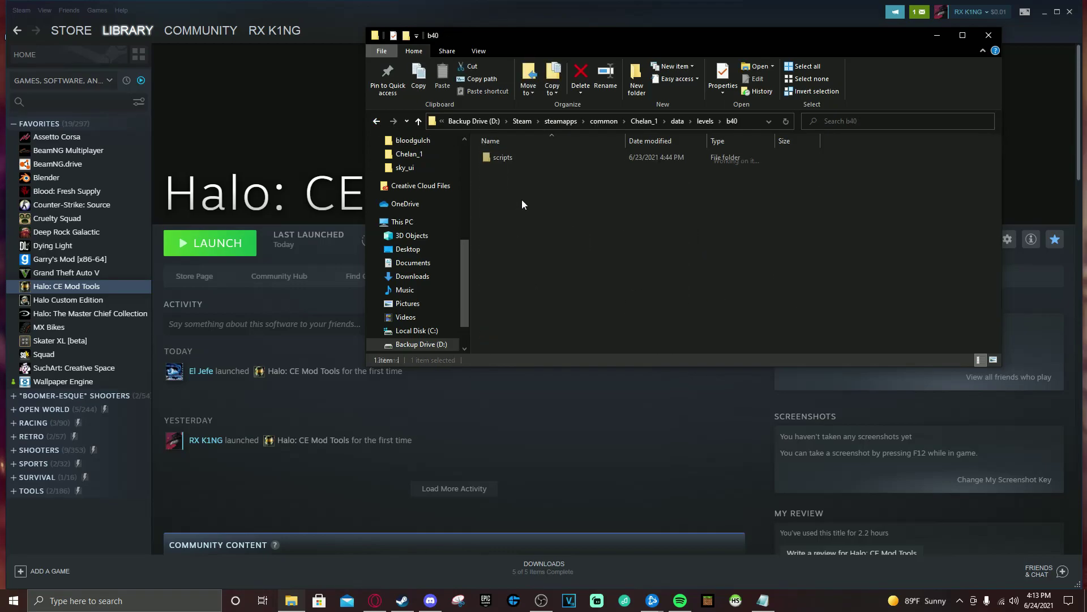
double_click(506, 157)
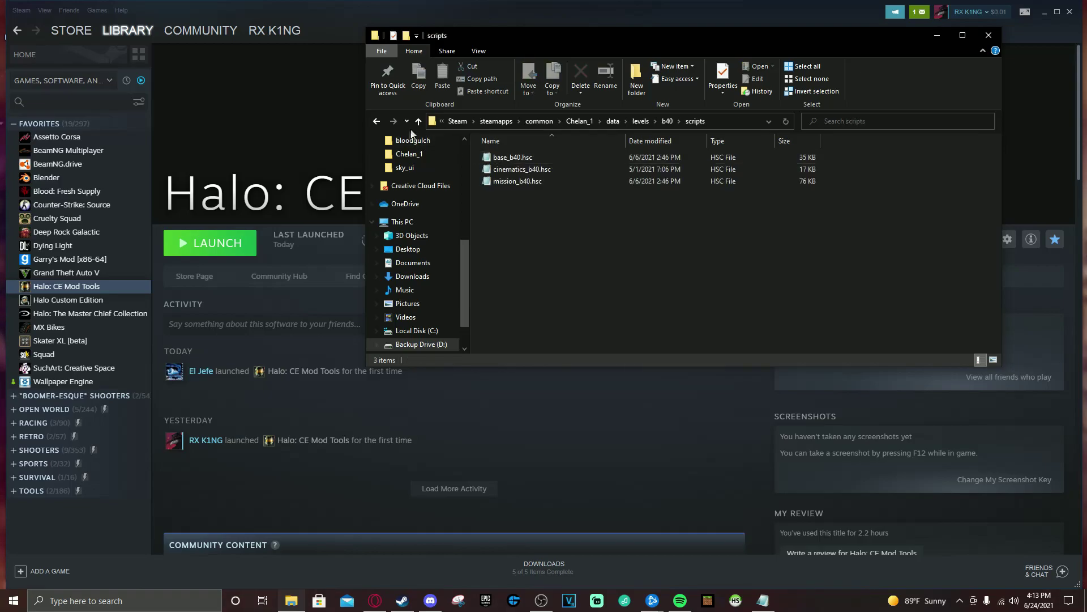
left_click(376, 122)
left_click(376, 121)
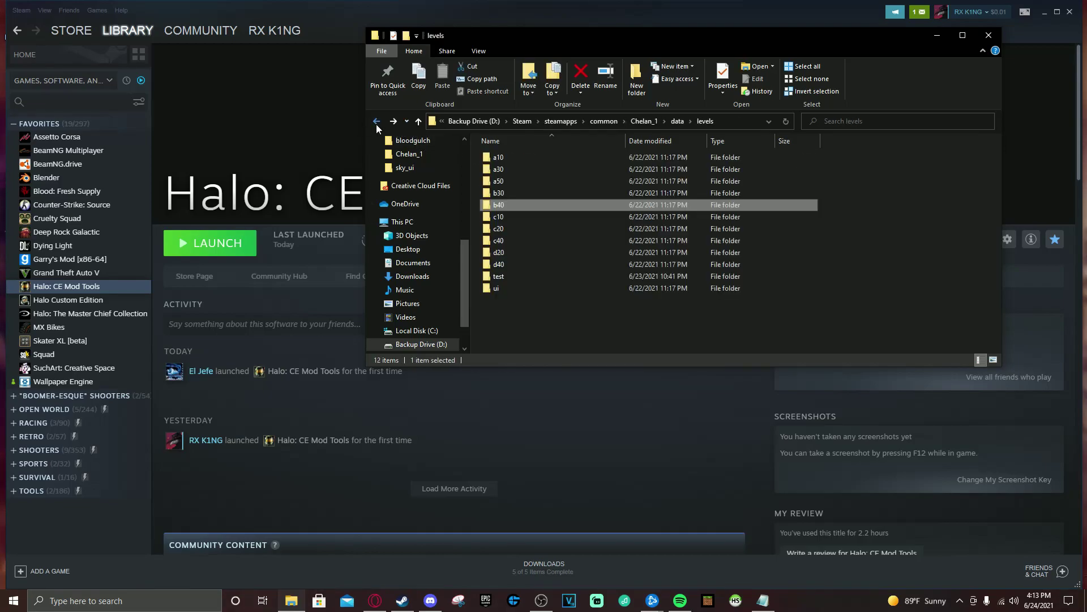
- Inspect the models folder of the boxing level inside the test levels folder
left_click(513, 275)
double_click(513, 276)
double_click(507, 162)
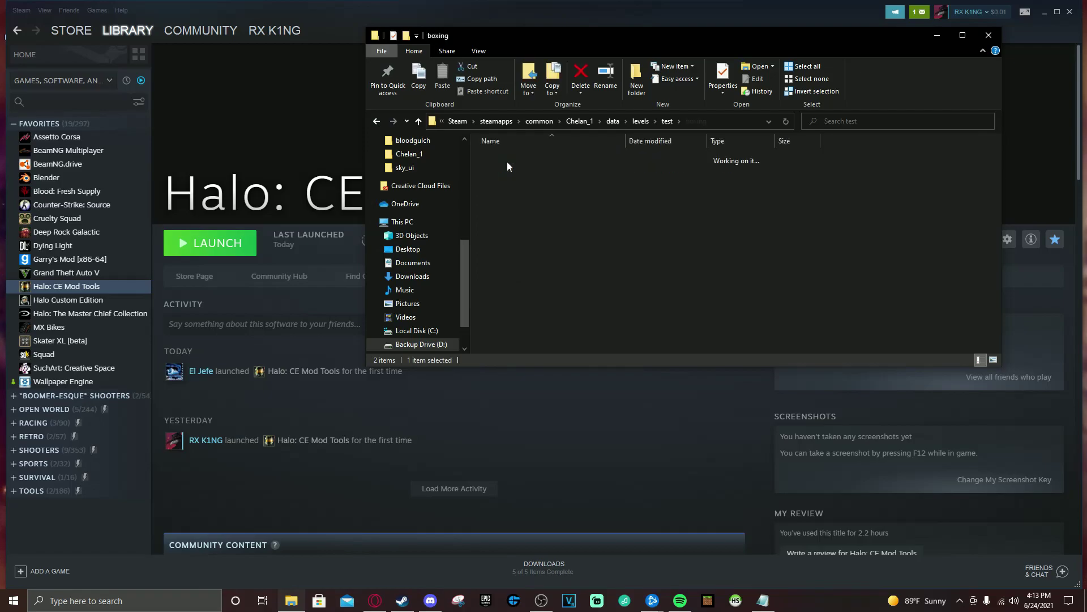
left_click(514, 164)
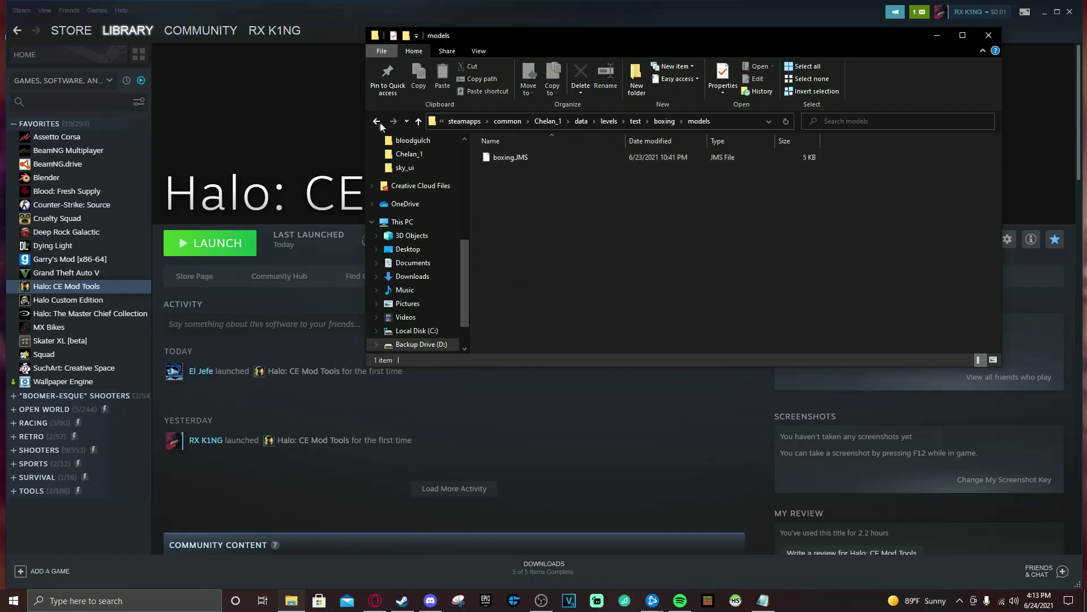
left_click(377, 121)
- Inspect the tutorial level's bitmaps folder and go back up to the data folder
double_click(518, 166)
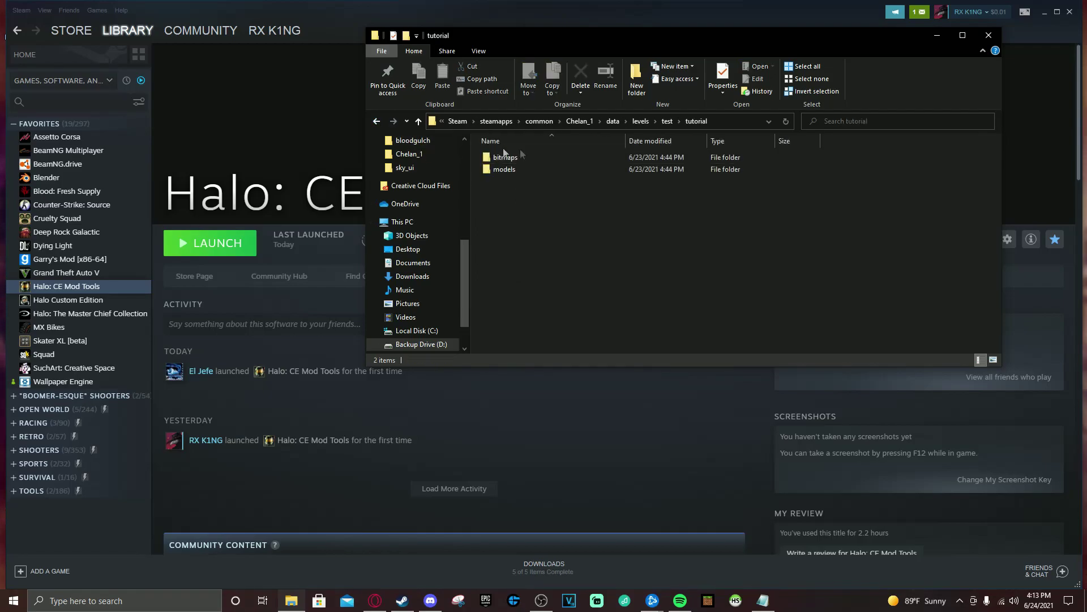
double_click(504, 157)
left_click(377, 121)
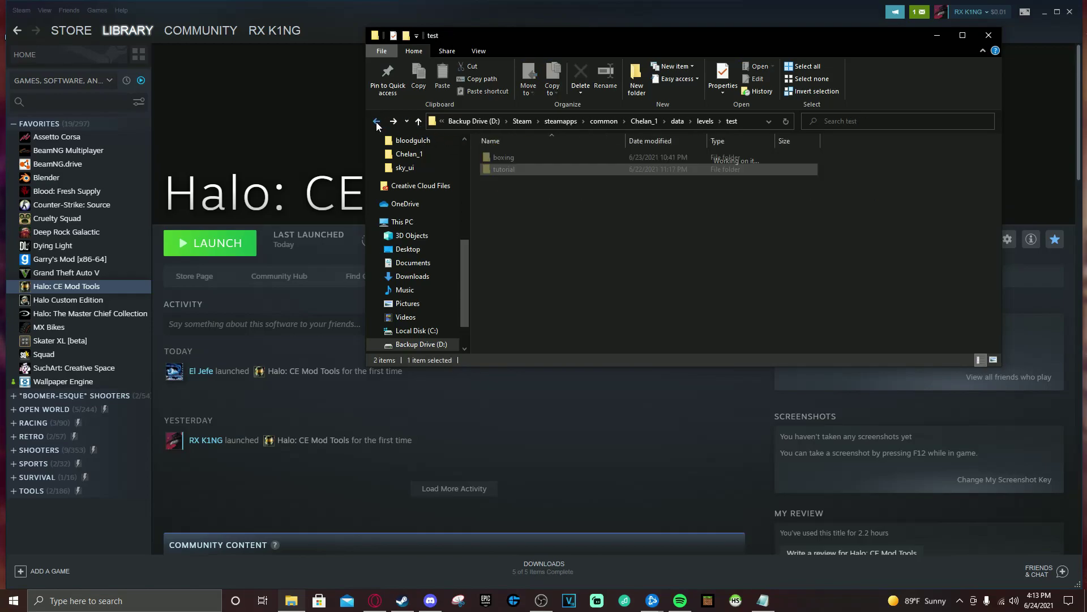
left_click(377, 122)
left_click(376, 121)
left_click(377, 121)
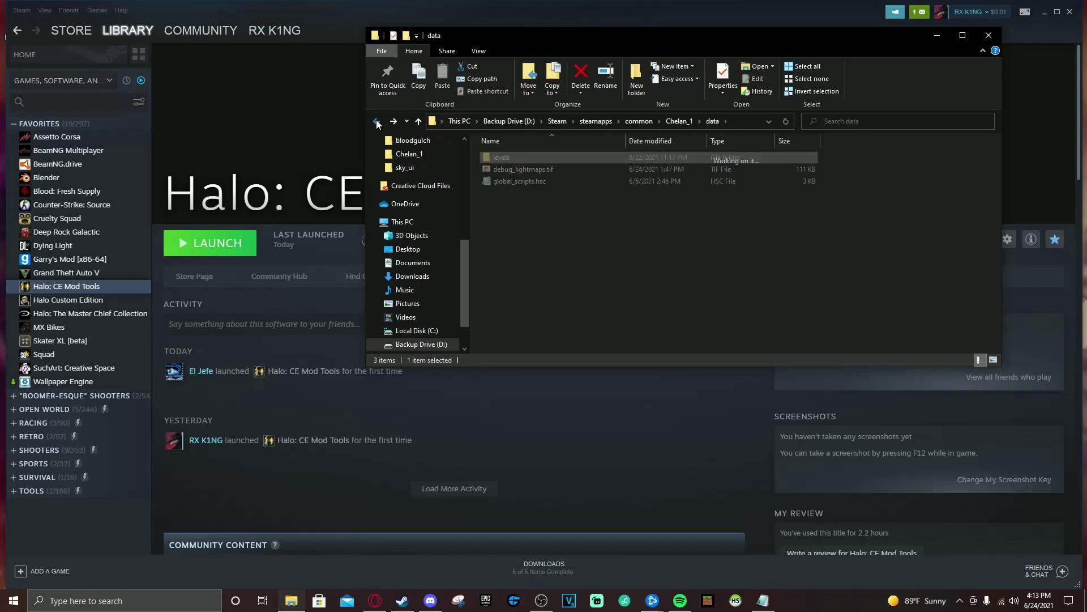
- Return to the Chelan_1 folder and look over its remaining files
left_click(377, 121)
scroll(887, 230, "down", 2)
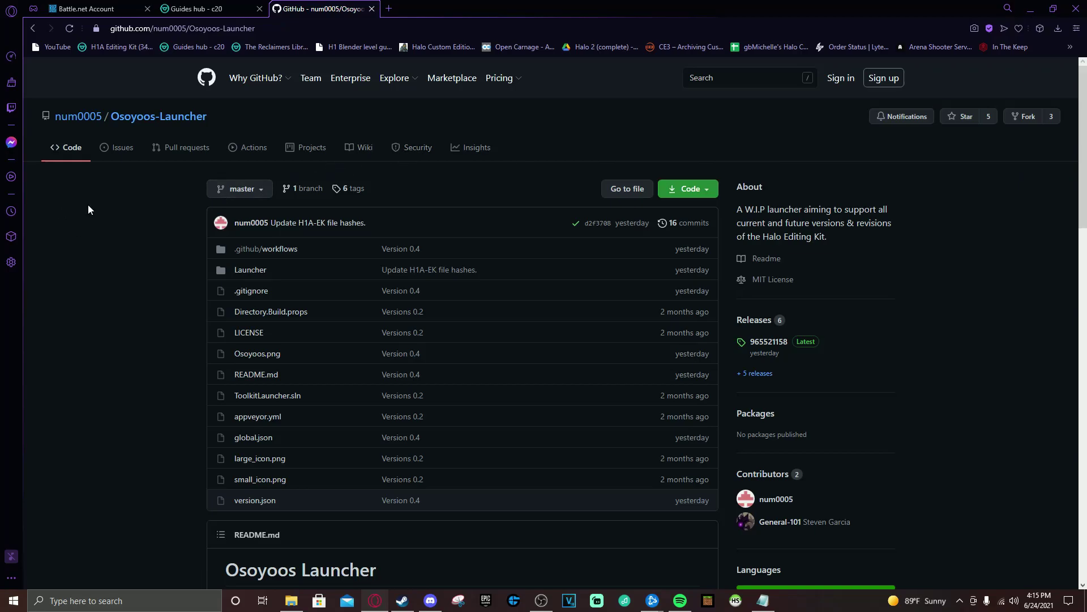
- Read through the Osoyoos-Launcher GitHub page, including the README description, the launcher screenshot and the supported titles
scroll(87, 210, "down", 4)
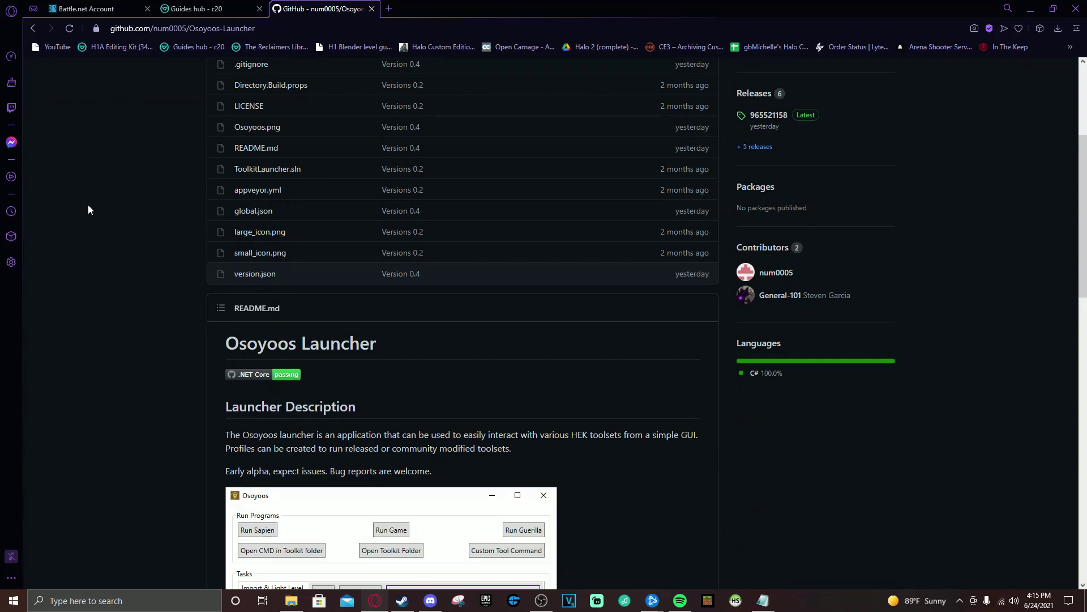
scroll(88, 210, "down", 1)
scroll(88, 210, "up", 5)
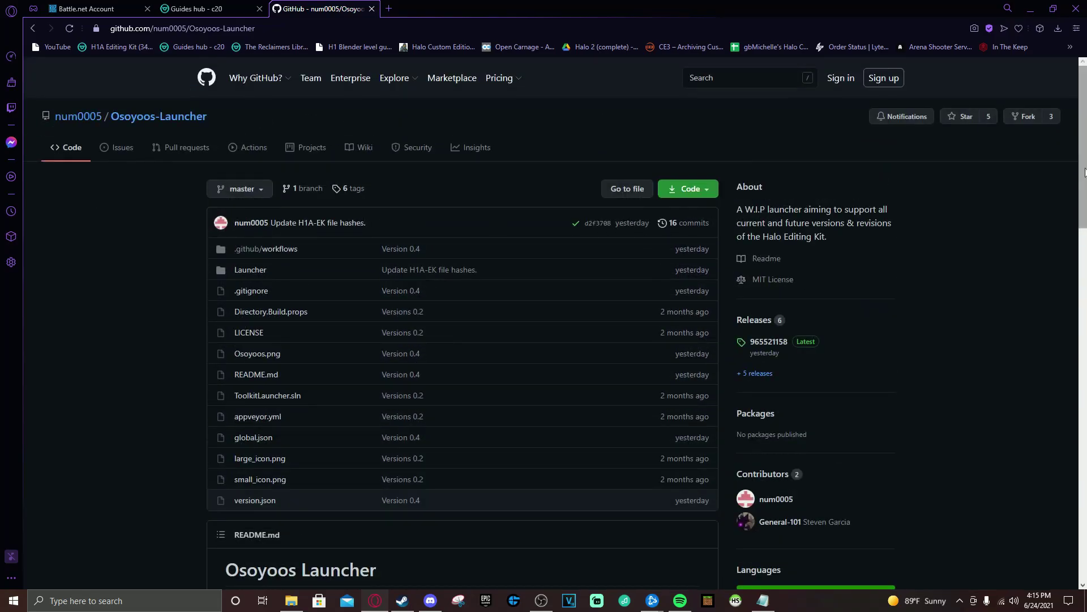
scroll(89, 208, "down", 6)
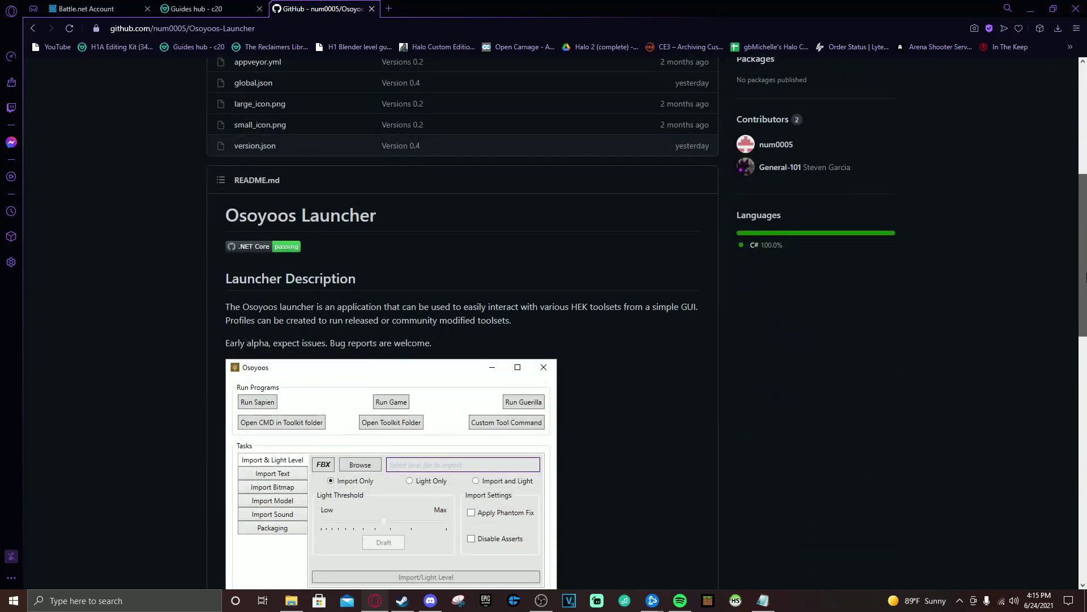
scroll(90, 207, "down", 1)
left_click_drag(1085, 295, 1084, 357)
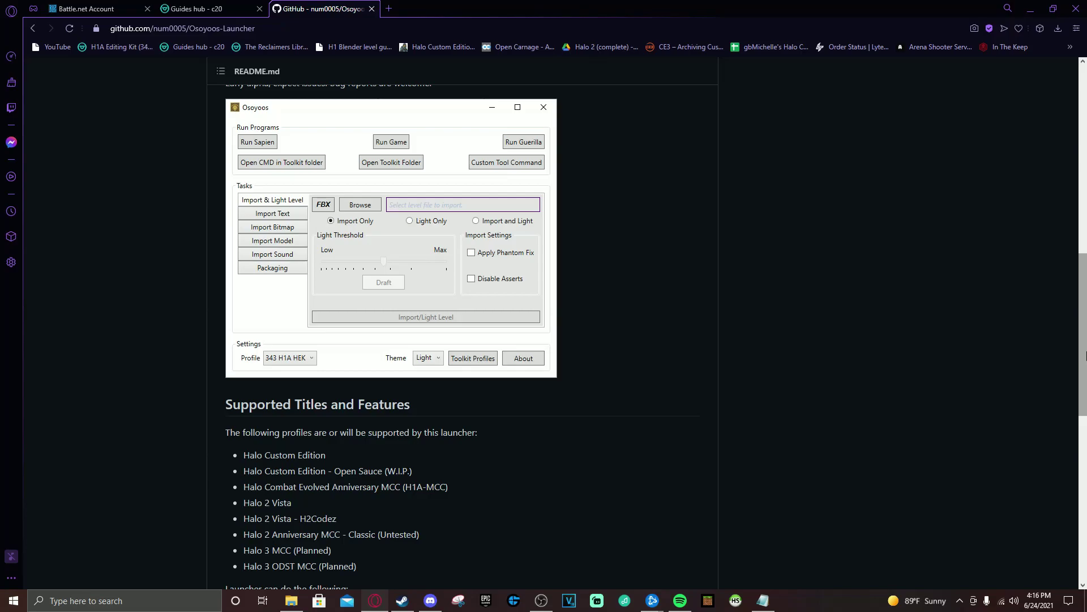
scroll(1083, 296, "up", 10)
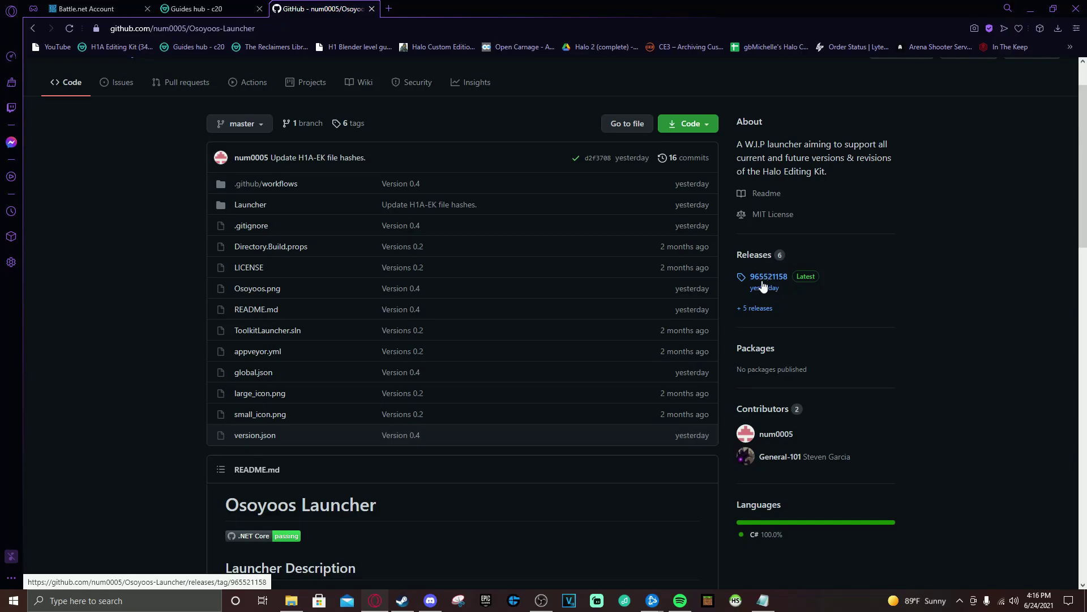
- Open the latest Osoyoos-Launcher release, bring up the download of Osoyoos.exe, cancel the save and return to the Chelan_1 folder
left_click(764, 281)
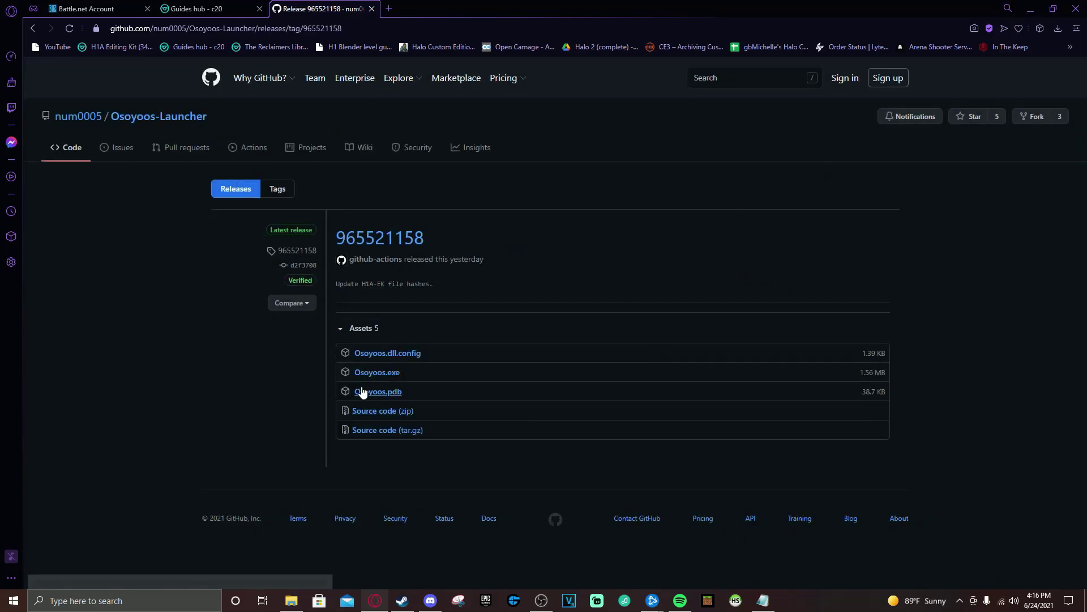
left_click(373, 374)
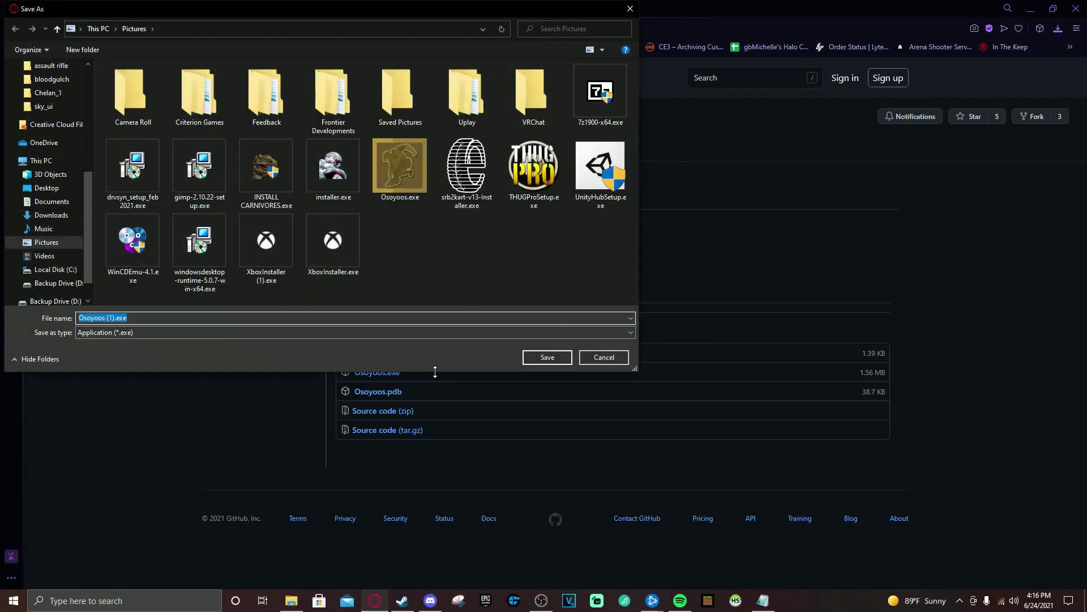
left_click(598, 358)
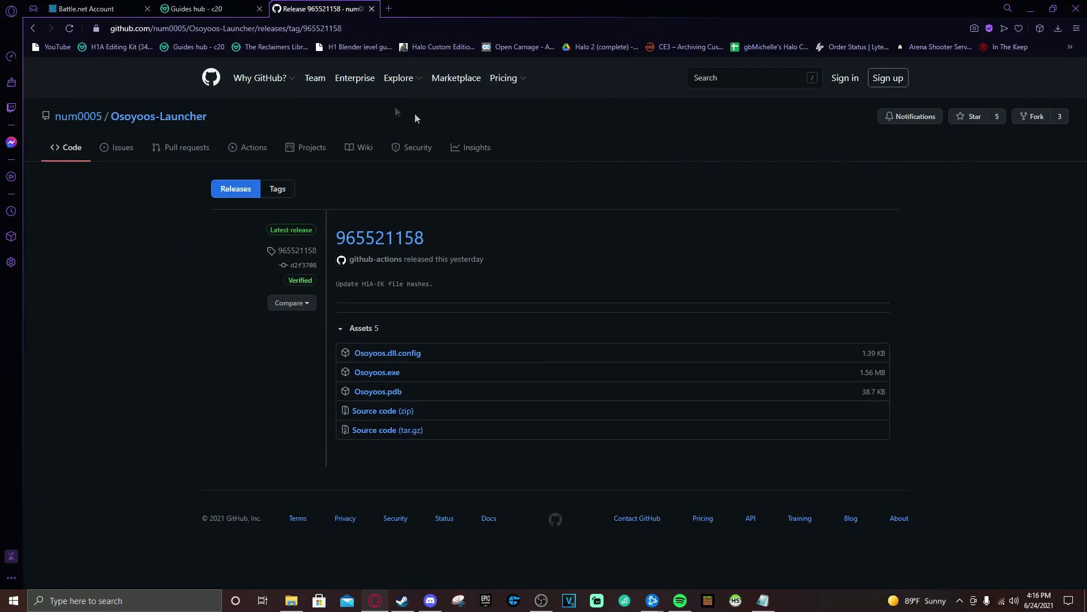
left_click(1031, 12)
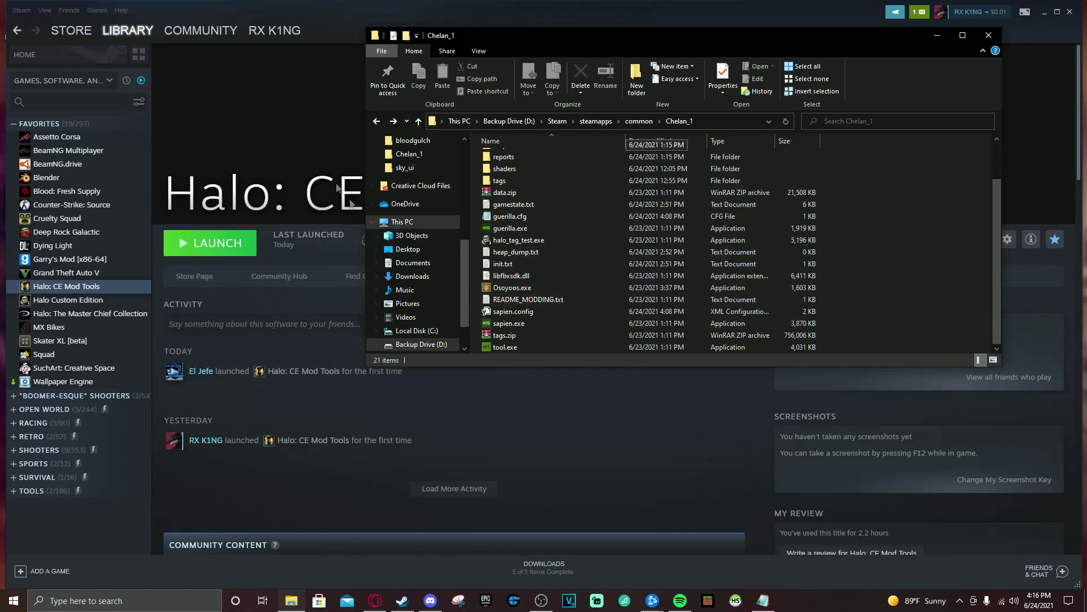
- Launch Osoyoos.exe from the Chelan_1 folder and move its window over the file list
scroll(613, 253, "up", 2)
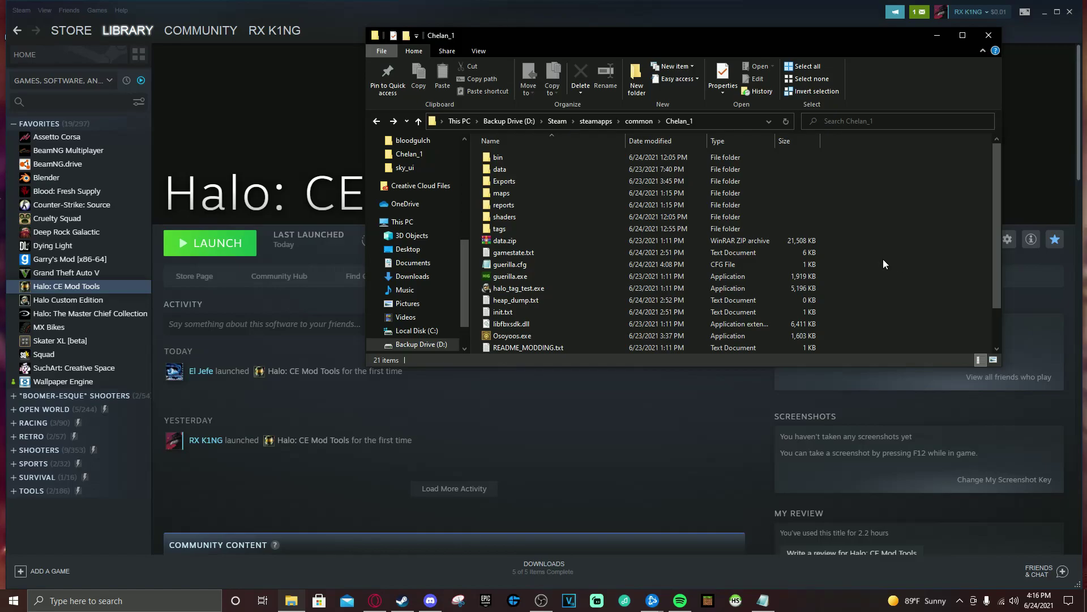
left_click(514, 338)
key("Return")
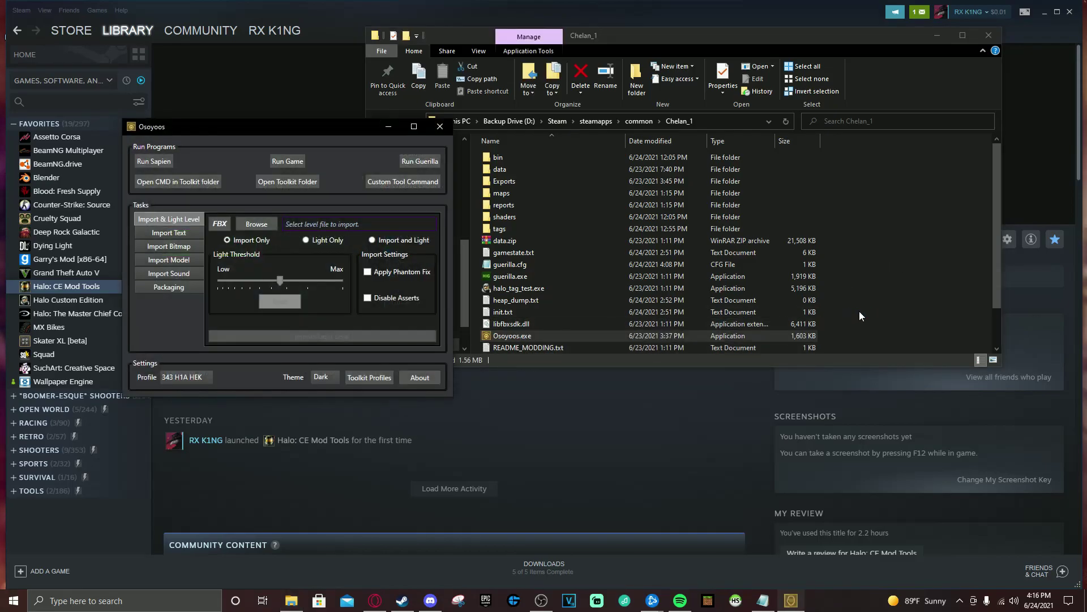
left_click_drag(221, 127, 493, 127)
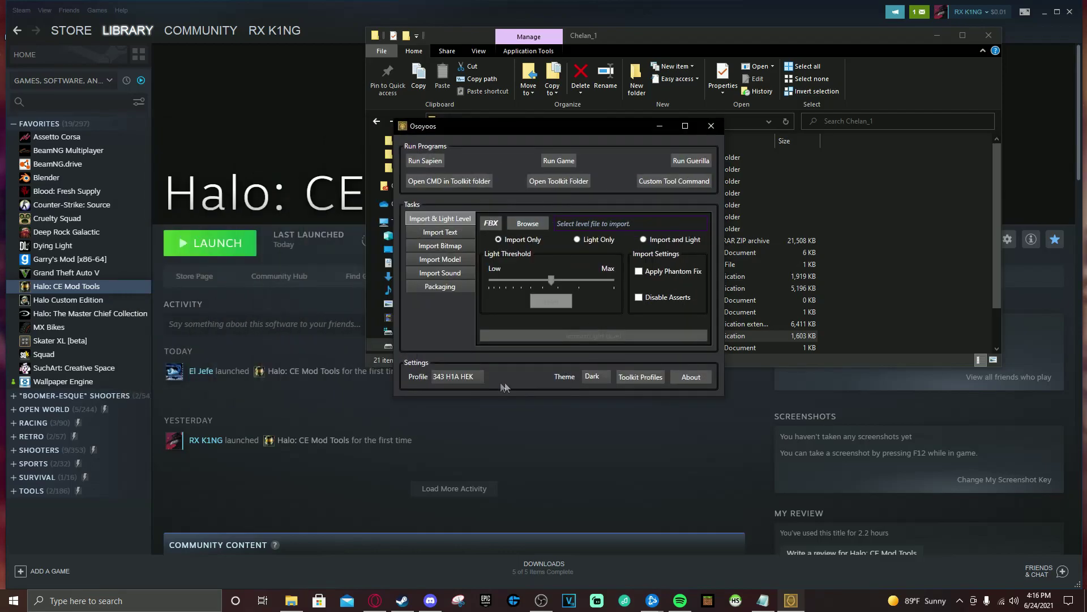
- Open the Osoyoos toolkit profiles, check the existing profile list and add a new profile
left_click(640, 376)
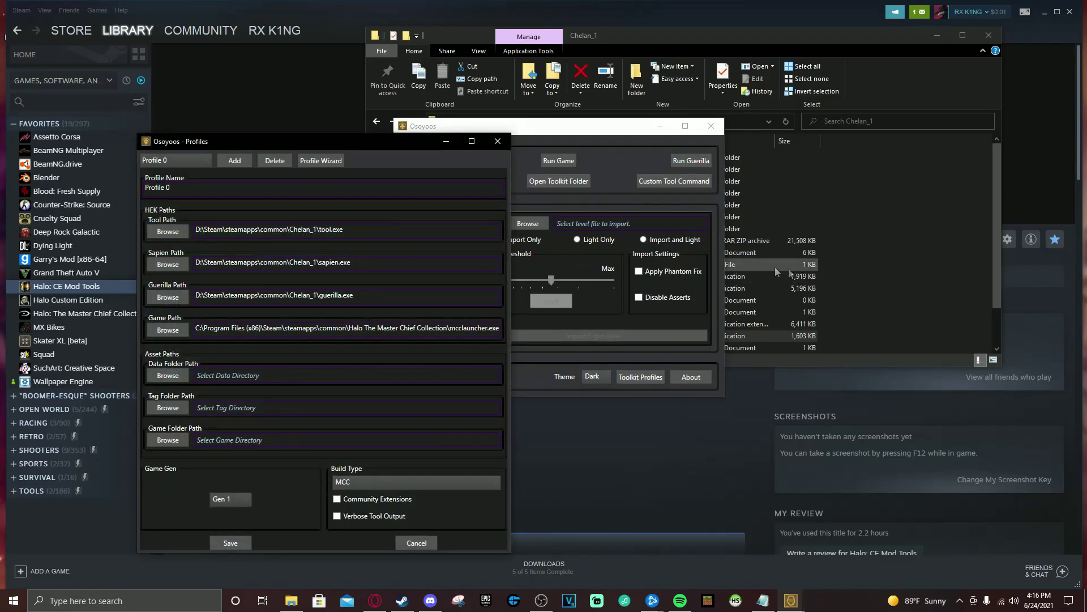
left_click_drag(307, 147, 560, 85)
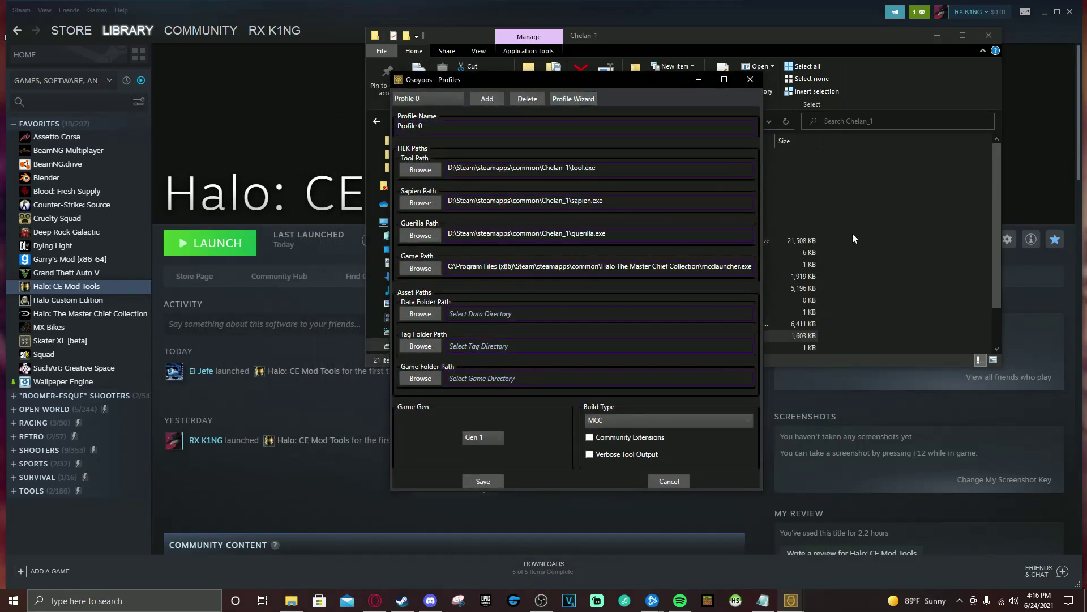
left_click(490, 127)
left_click(430, 99)
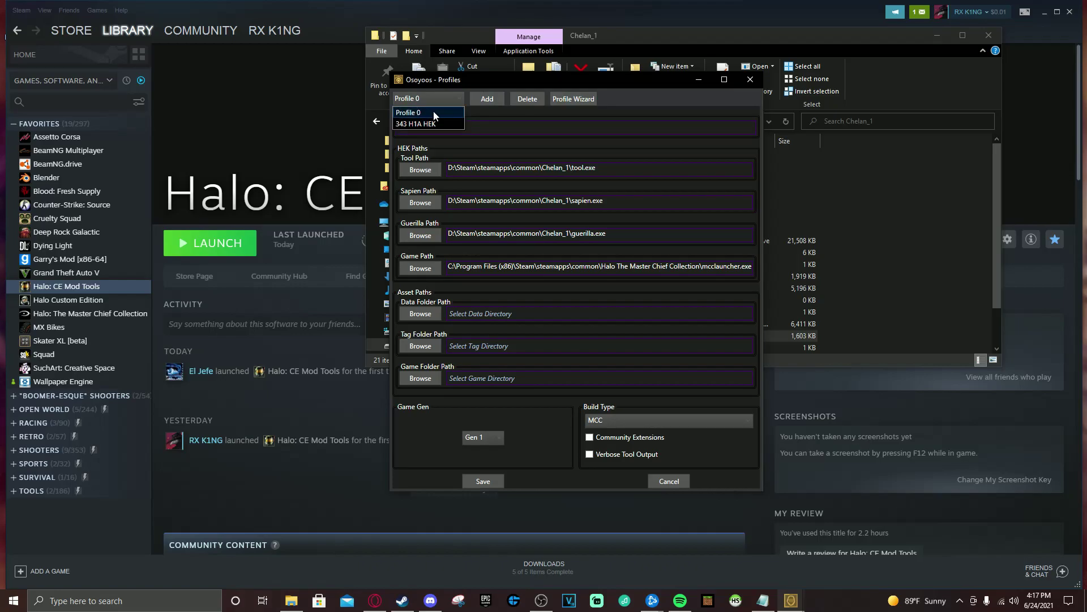
left_click(420, 113)
left_click(487, 100)
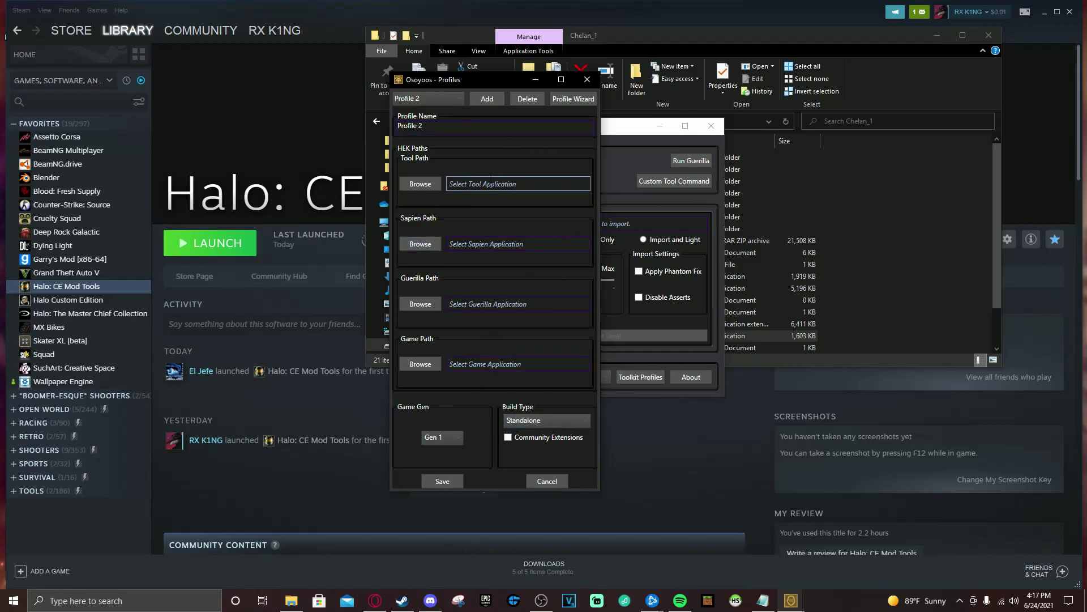
left_click_drag(483, 83, 579, 89)
- Start the Profile Wizard and set the HEK root directory to D:\Steam\steamapps\common\Chelan_1
left_click(668, 104)
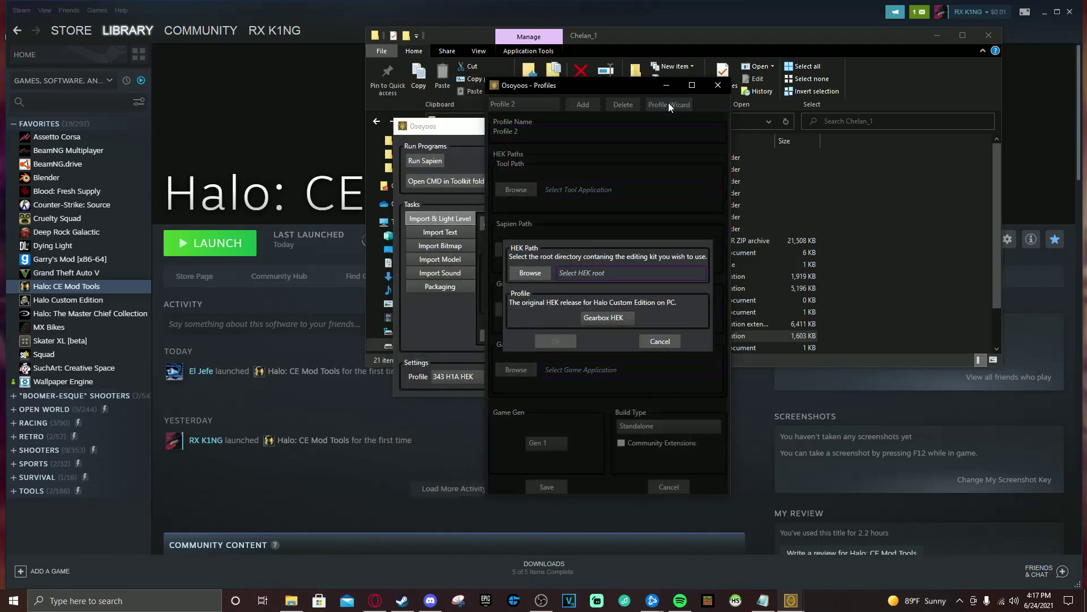
left_click(534, 275)
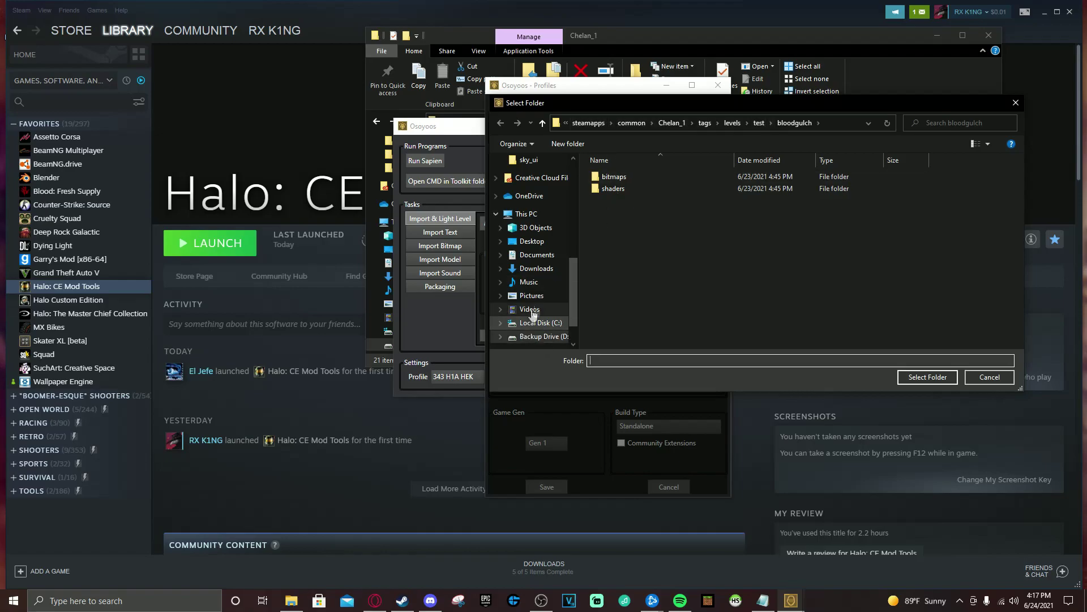
left_click(538, 337)
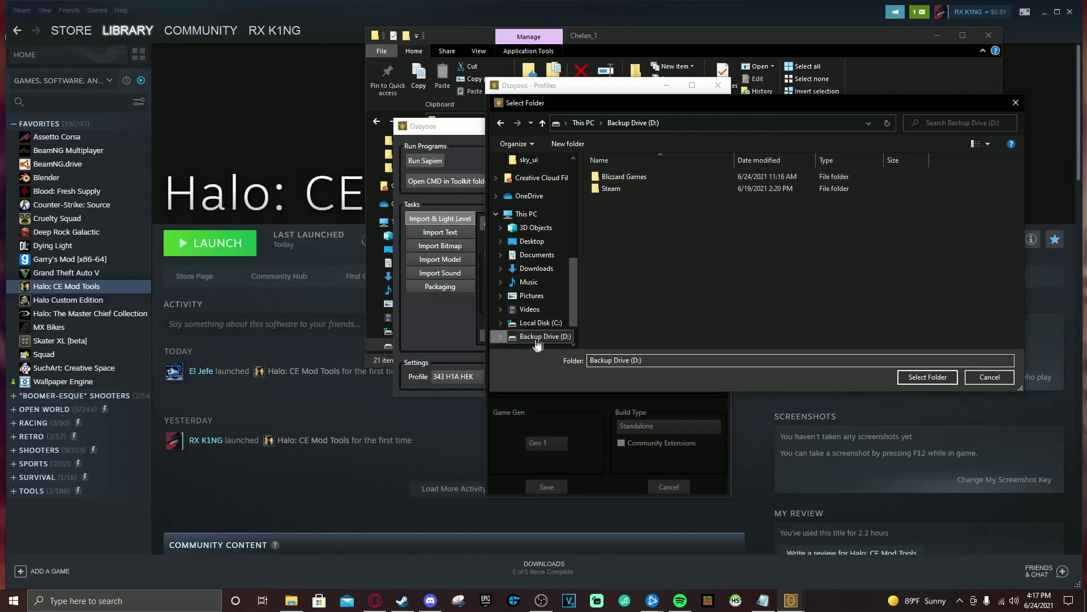
double_click(623, 190)
double_click(613, 176)
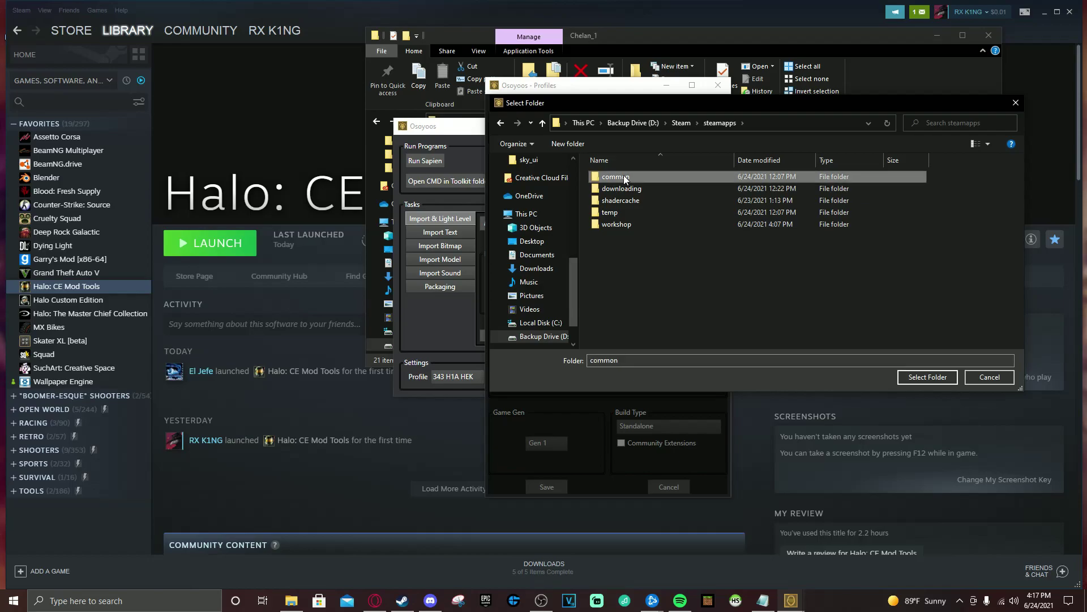
double_click(624, 176)
left_click(631, 176)
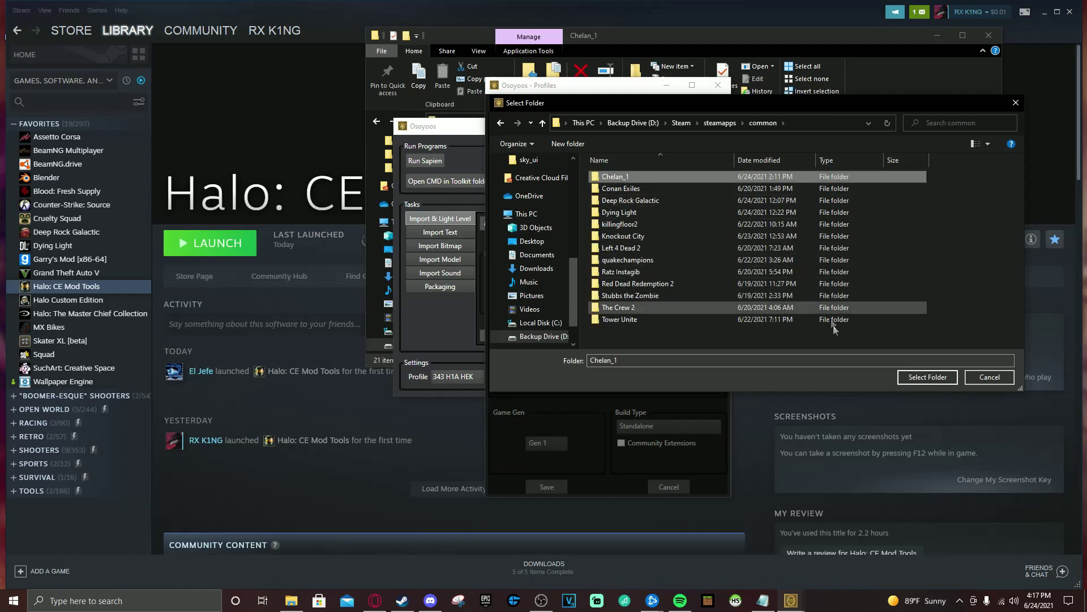
left_click(926, 377)
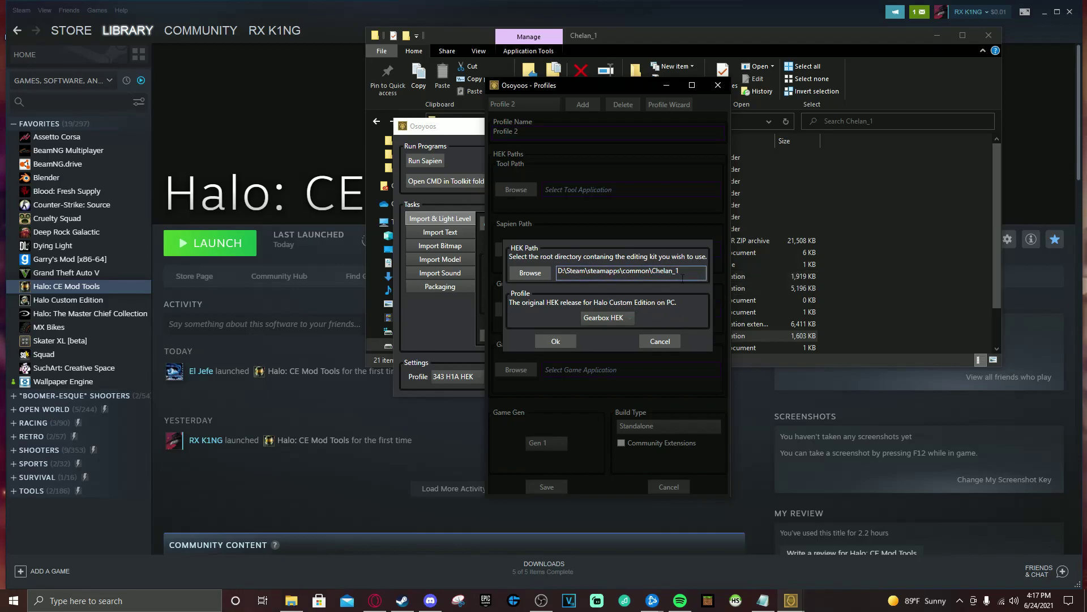
- Choose 343 H1A HEK as the wizard's profile type and apply it to the new profile
left_click(621, 318)
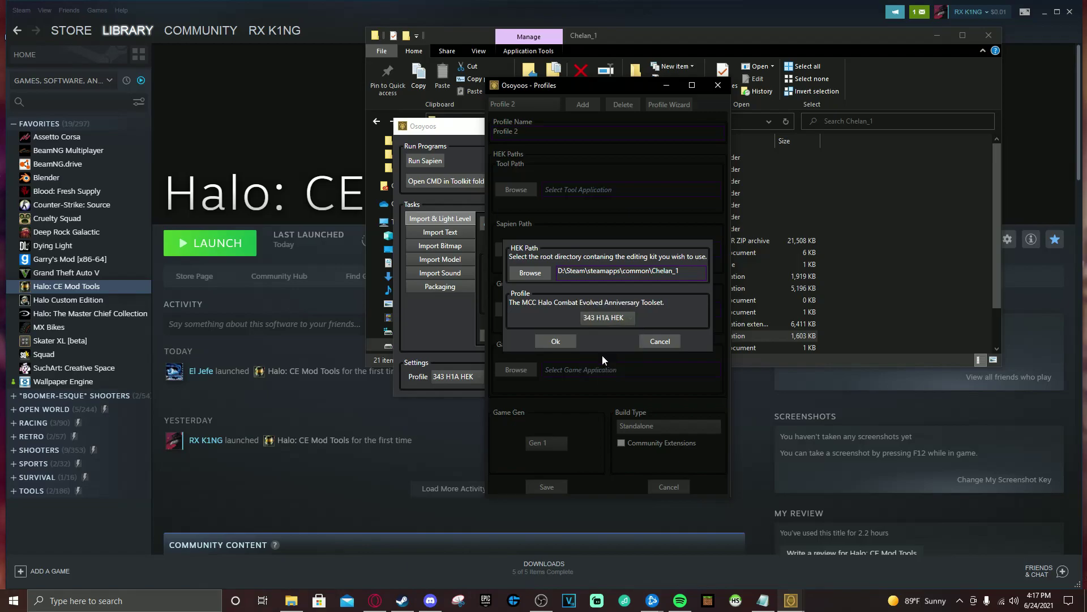
left_click(602, 356)
left_click(562, 343)
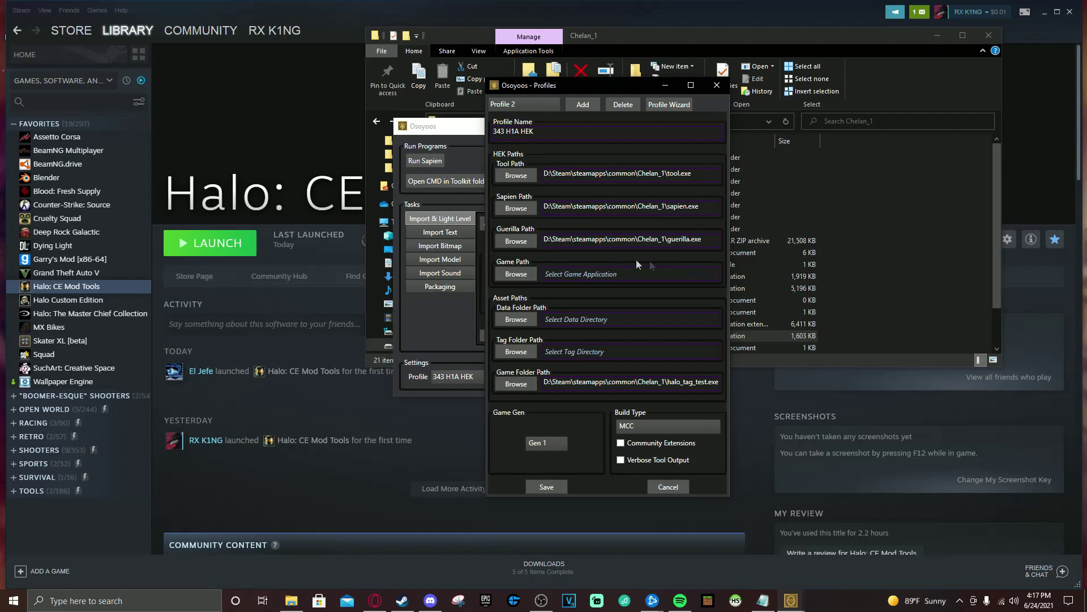
- Set the profile's game path to halo_tag_test.exe in the Chelan_1 folder
left_click(515, 274)
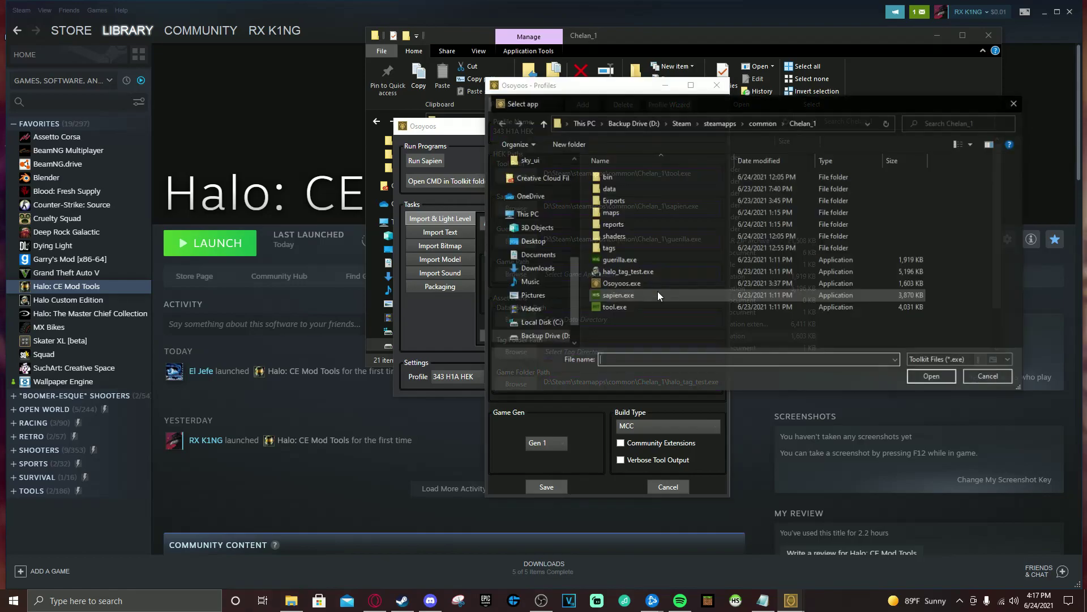
left_click(644, 272)
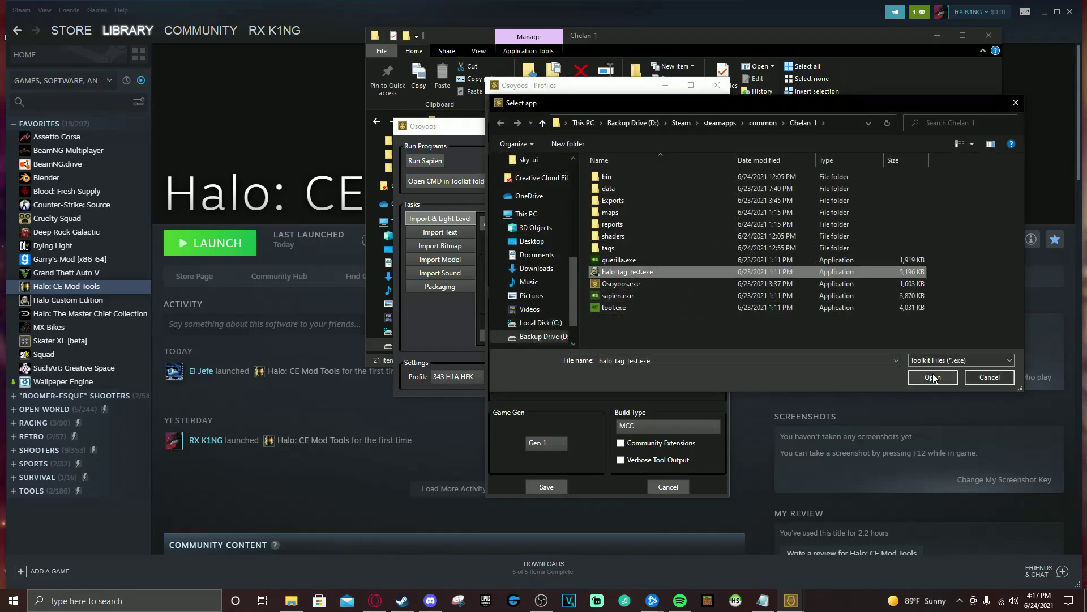
left_click(933, 377)
- Set the profile's data folder path to Chelan_1\data and its tag folder path to Chelan_1\tags
left_click(522, 320)
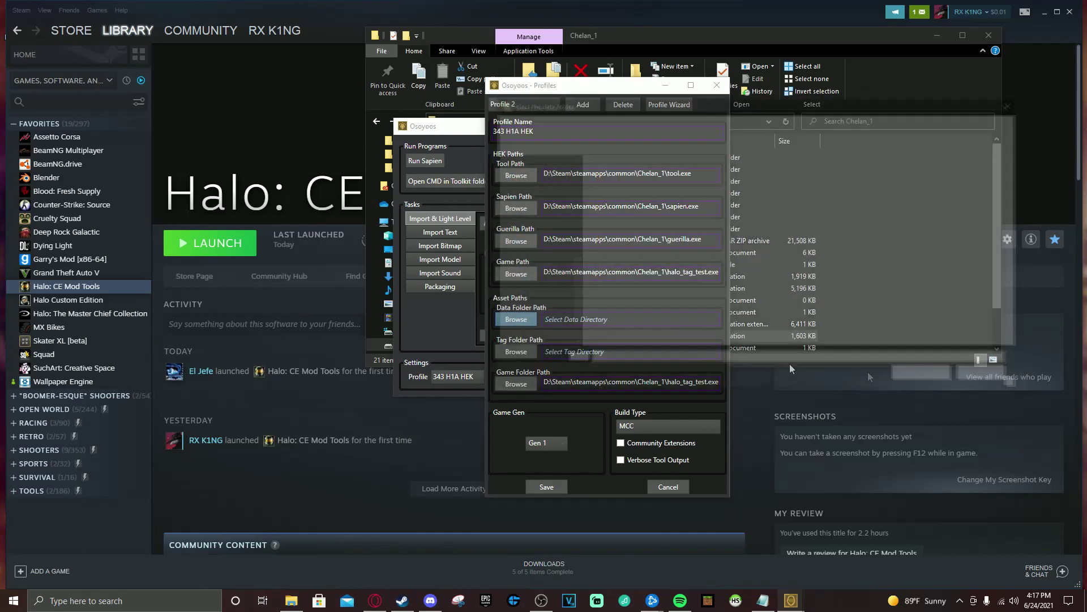
left_click(651, 189)
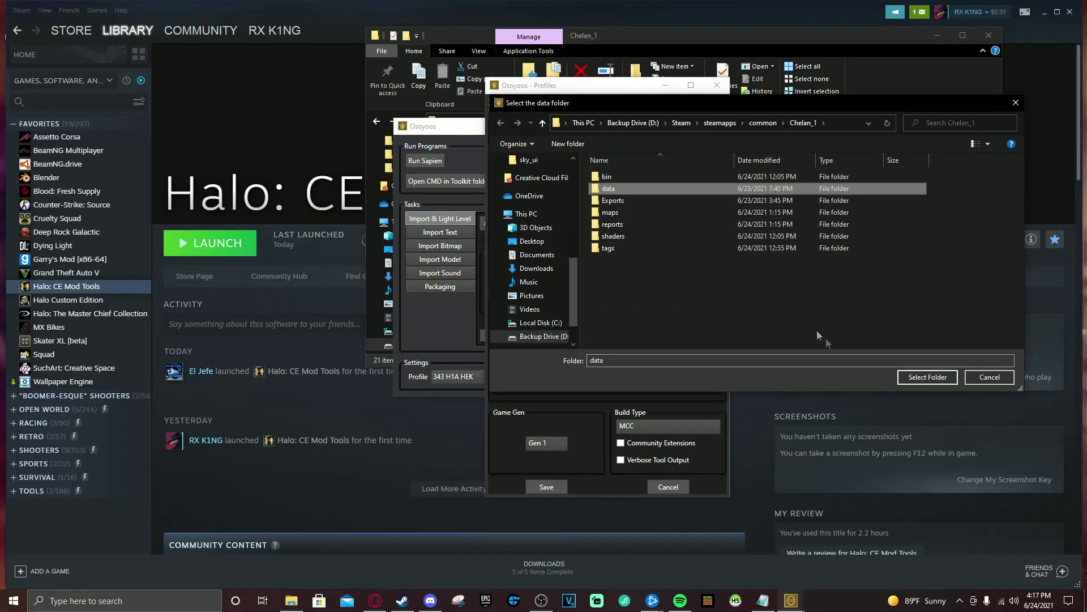
left_click(928, 376)
left_click(512, 353)
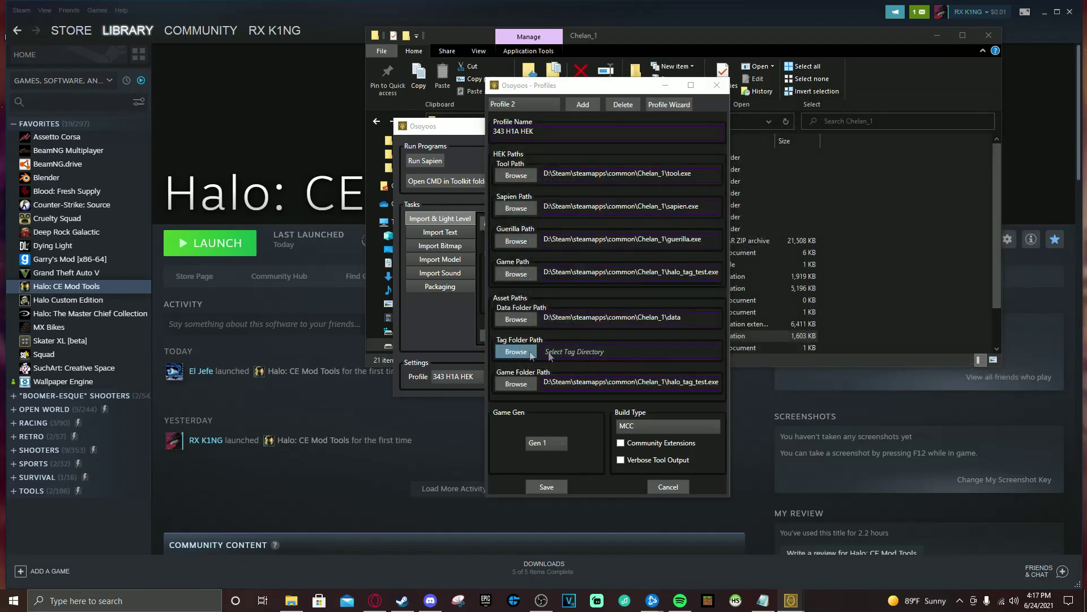
left_click(769, 128)
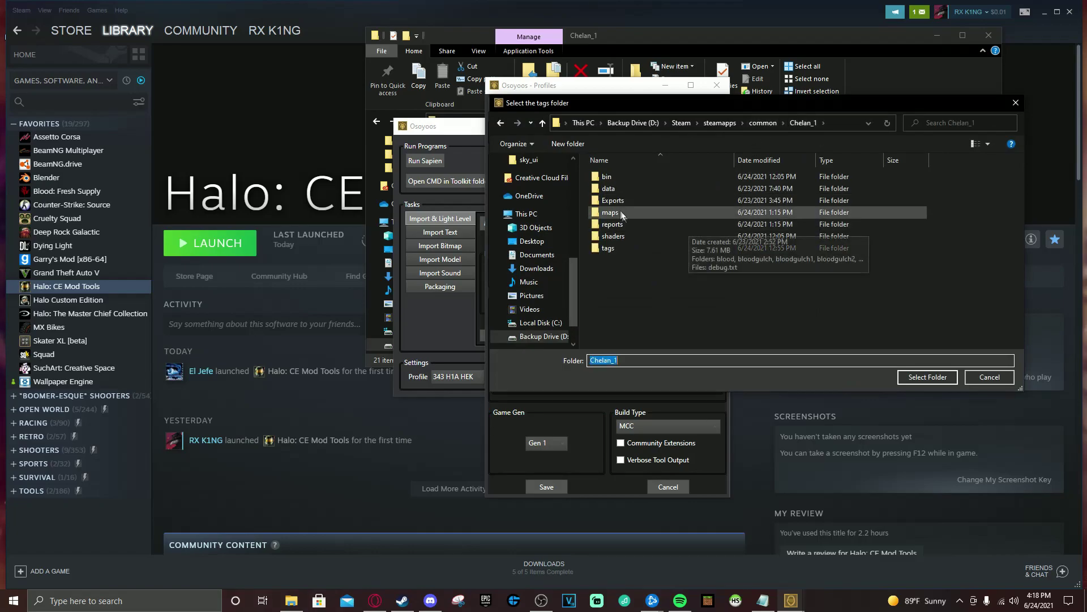
left_click(624, 247)
left_click(921, 377)
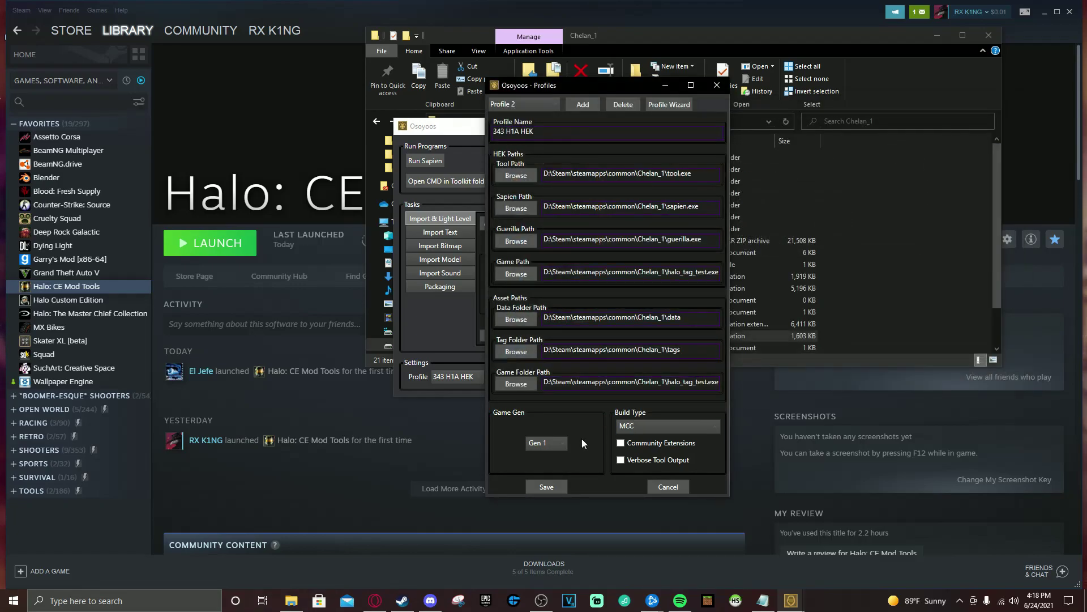
- Check the profile's build type and game generation options, and save the profile
left_click(660, 428)
left_click(659, 429)
left_click(546, 443)
left_click(546, 443)
left_click(546, 488)
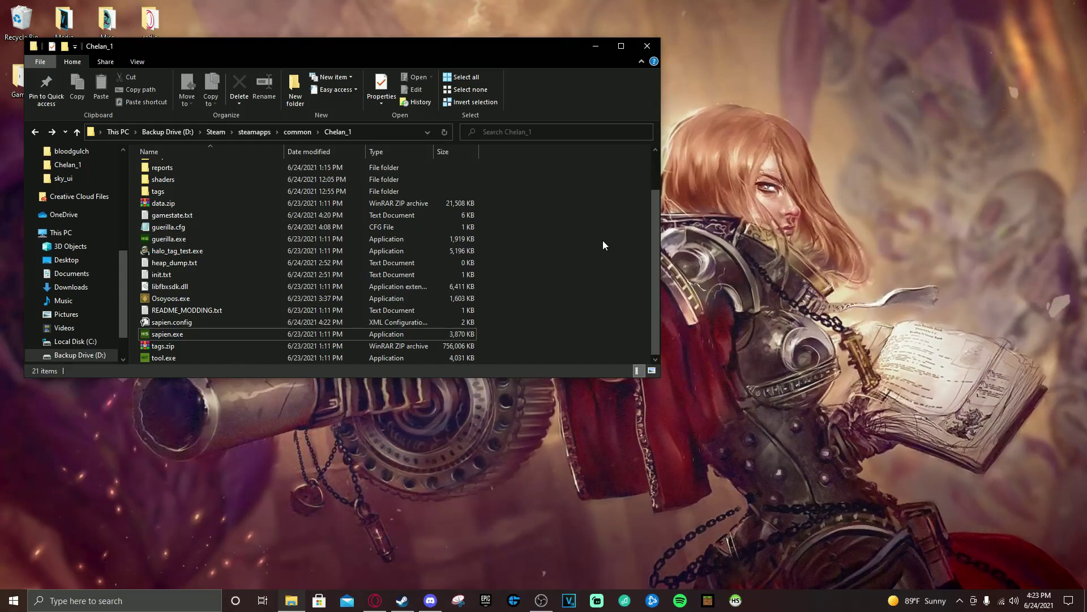
- Launch sapien.exe and browse its scenario prompt to the Chelan_1\tags\levels\test folder
double_click(195, 334)
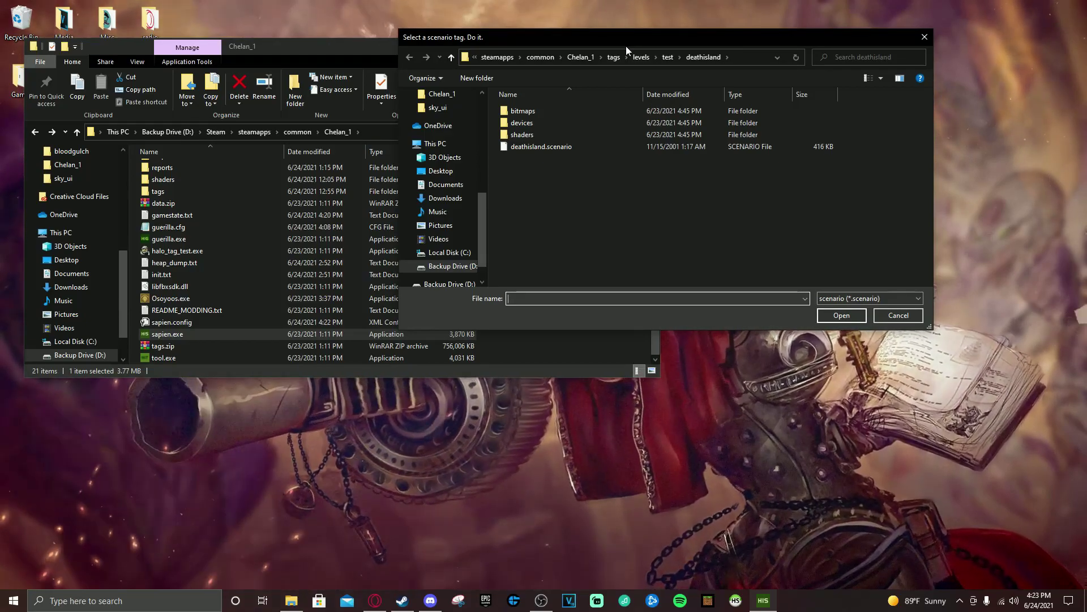
left_click(581, 57)
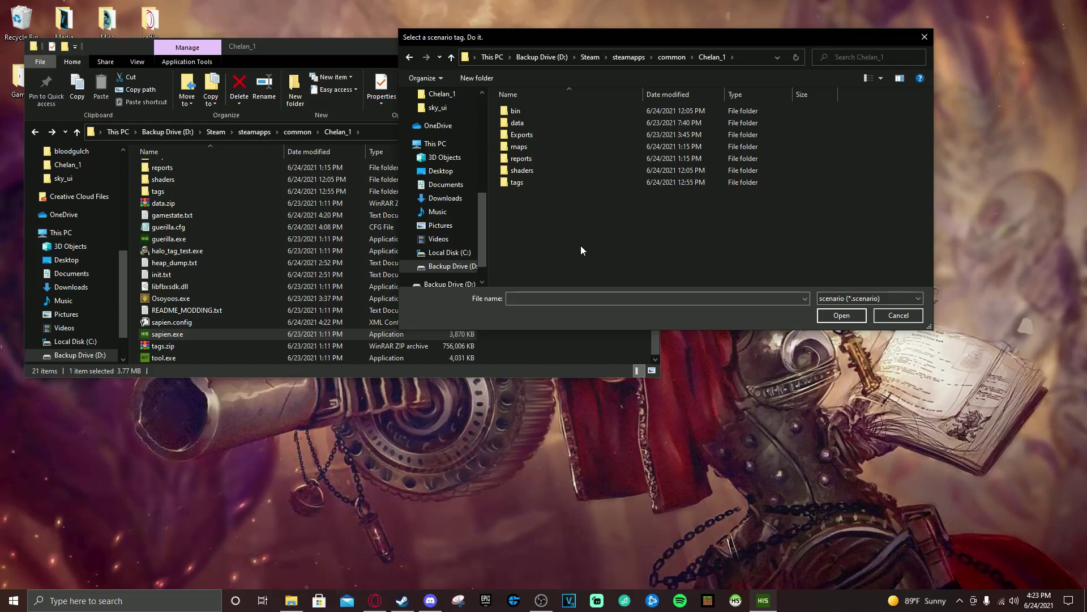
double_click(517, 183)
scroll(573, 209, "down", 1)
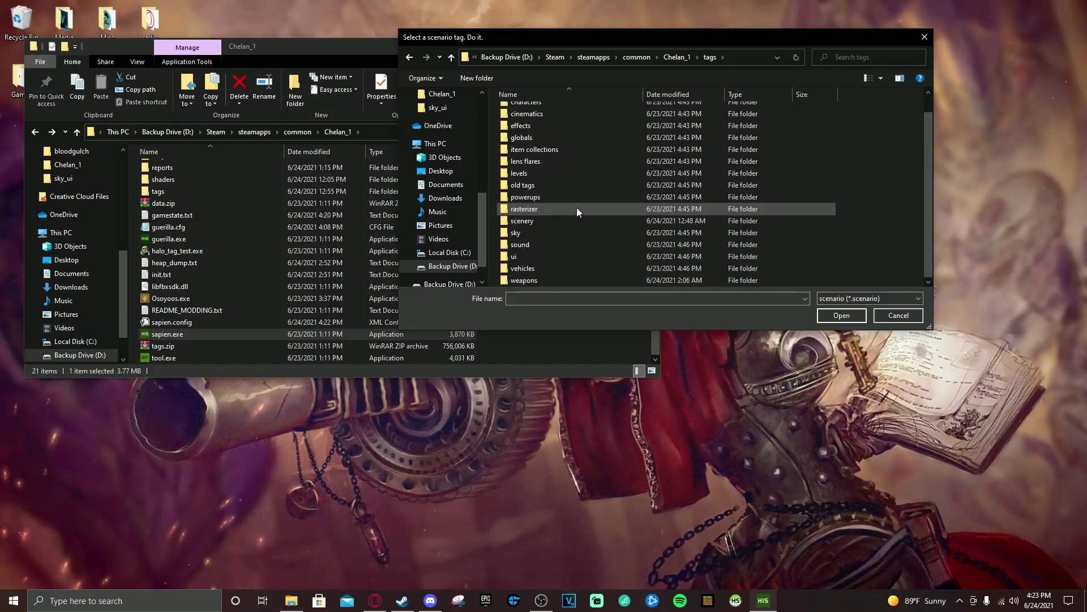
double_click(545, 173)
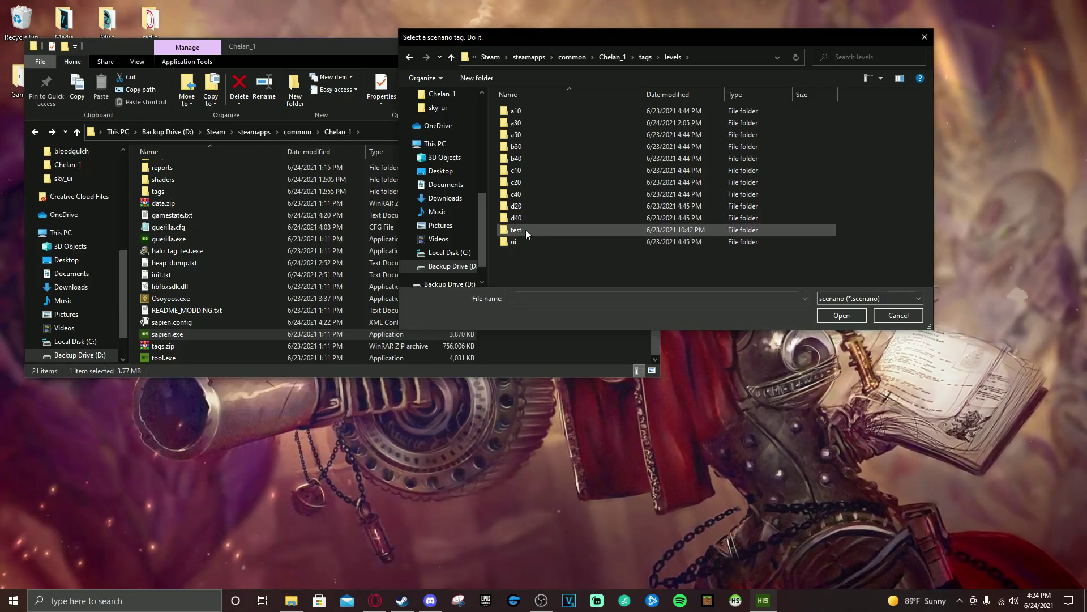
double_click(525, 230)
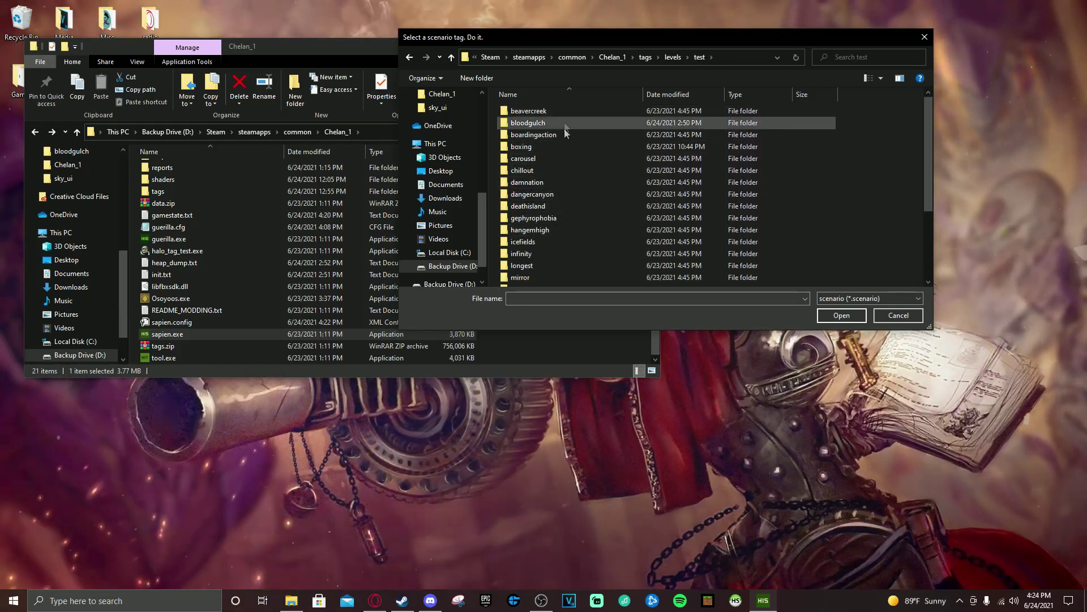
- Open deathisland.scenario from the deathisland folder as the scenario tag
scroll(567, 245, "down", 3)
scroll(562, 253, "up", 3)
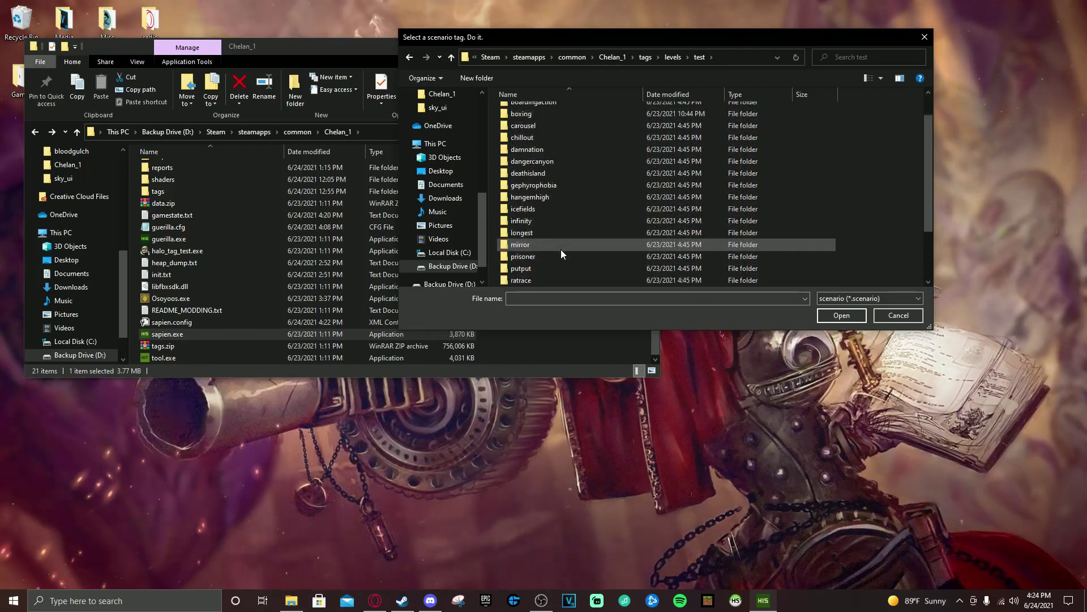
scroll(552, 238, "down", 2)
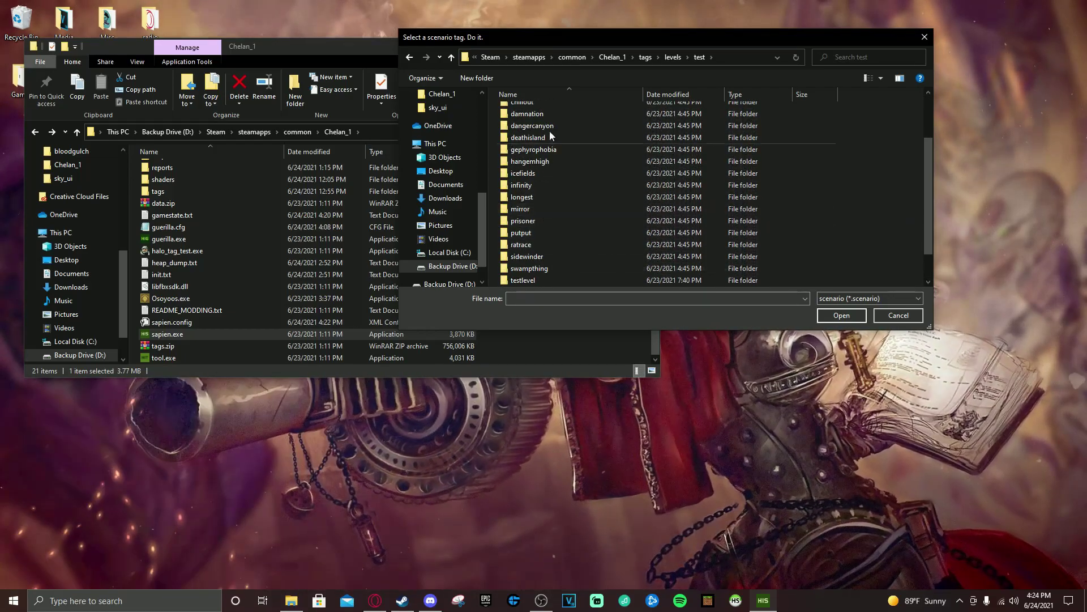
double_click(541, 137)
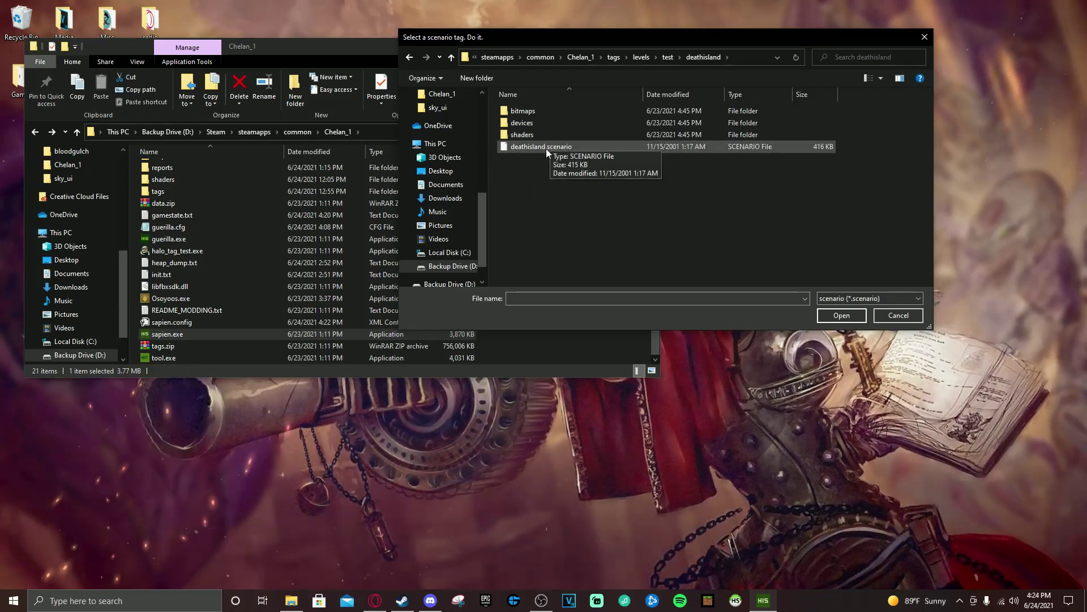
left_click(558, 147)
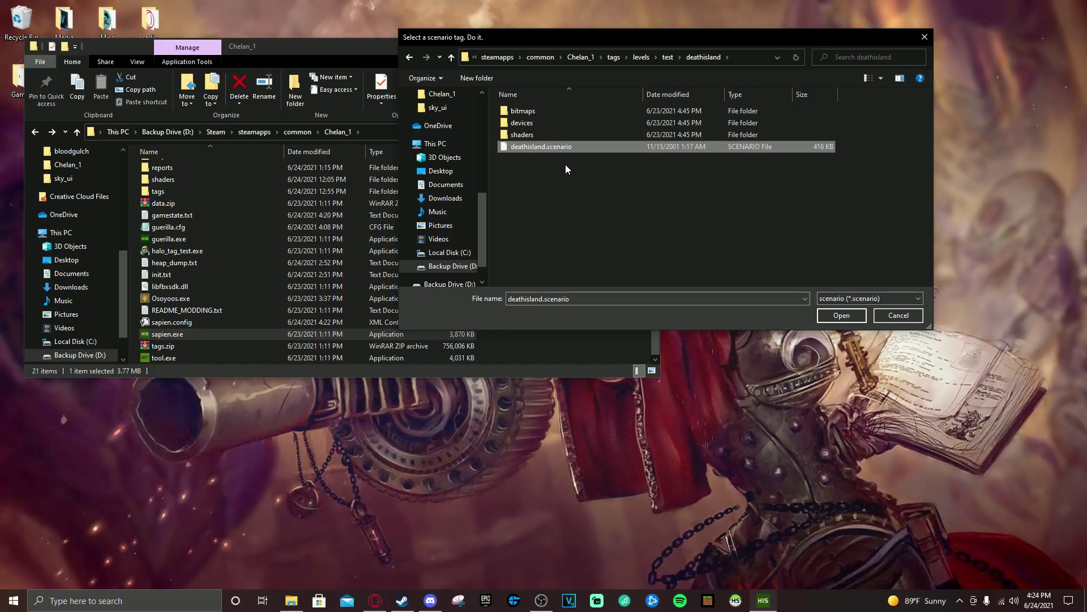
left_click(845, 312)
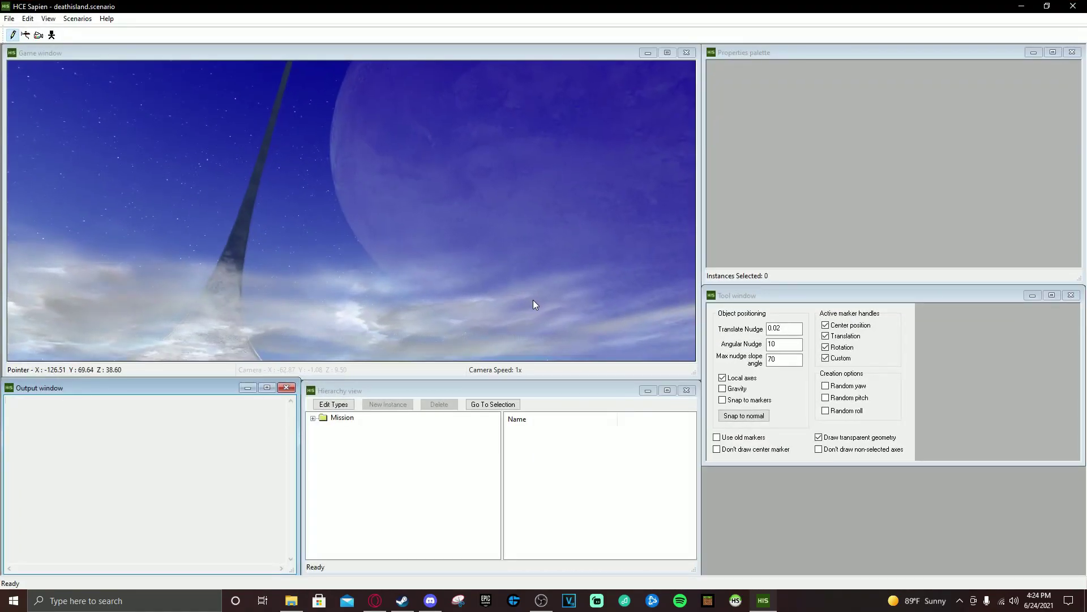
- Fly the game window's camera from the sky down to the island's beach, raising the camera speed to 60x
mouse_move(436, 280)
middle_mouse_down()
mouse_move(549, 318)
mouse_move(594, 346)
mouse_move(352, 331)
mouse_move(498, 328)
mouse_move(187, 324)
mouse_move(465, 328)
mouse_move(430, 270)
middle_mouse_up()
key("shift")
key("shift")
key("w")
key("shift")
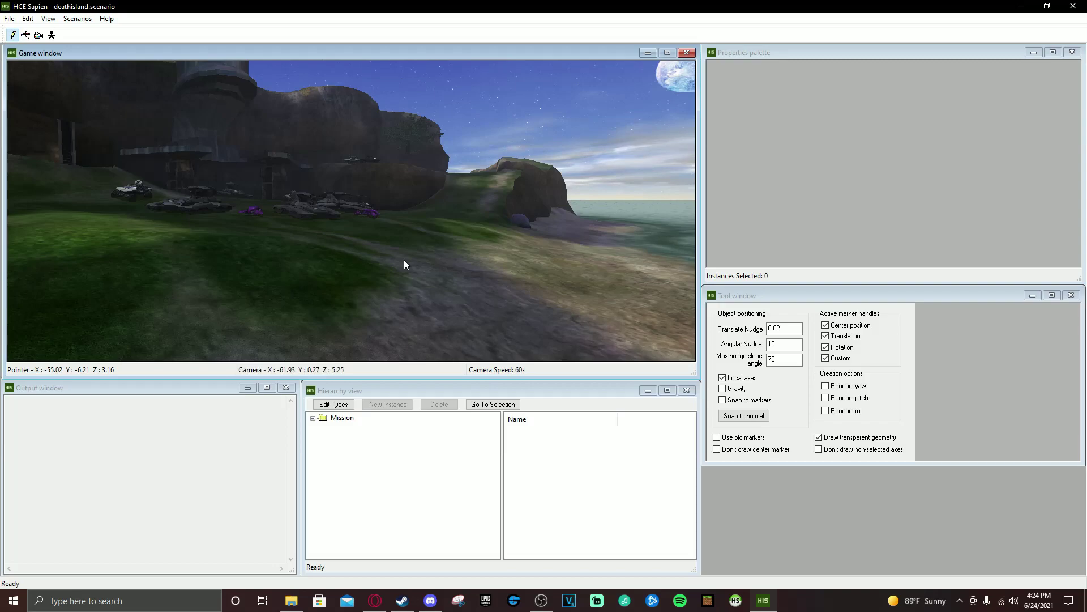
- Move the Properties palette over the game window and back beside it, and adjust its width to clear the game window
mouse_move(806, 52)
left_mouse_down()
mouse_move(767, 162)
mouse_move(561, 204)
mouse_move(868, 100)
mouse_move(807, 54)
left_mouse_up()
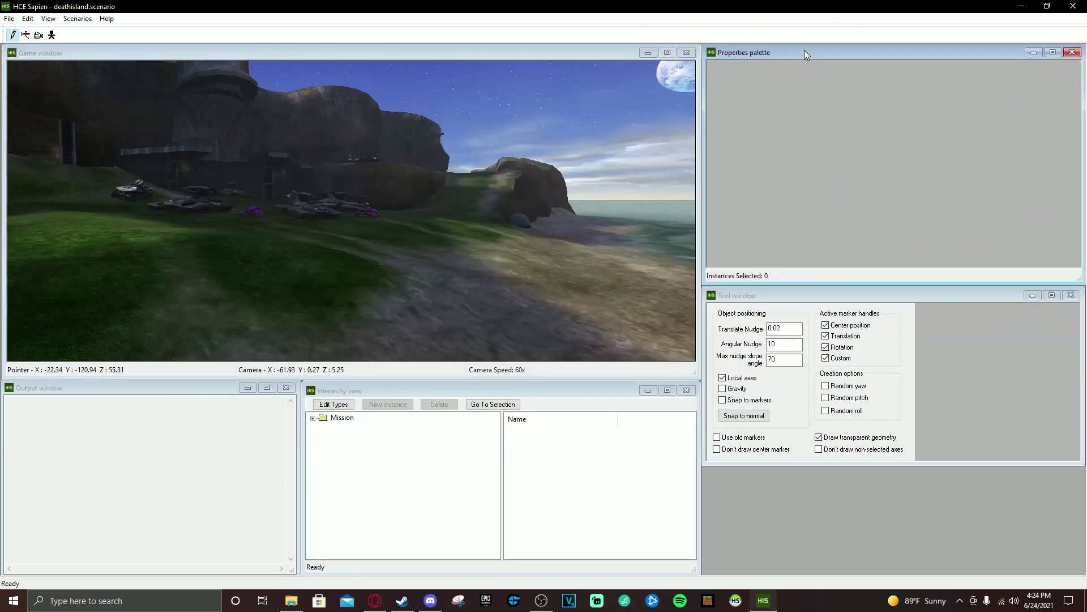
left_click_drag(737, 55, 539, 85)
mouse_move(503, 123)
left_mouse_down()
mouse_move(578, 126)
mouse_move(496, 126)
left_mouse_up()
left_click_drag(527, 85, 737, 55)
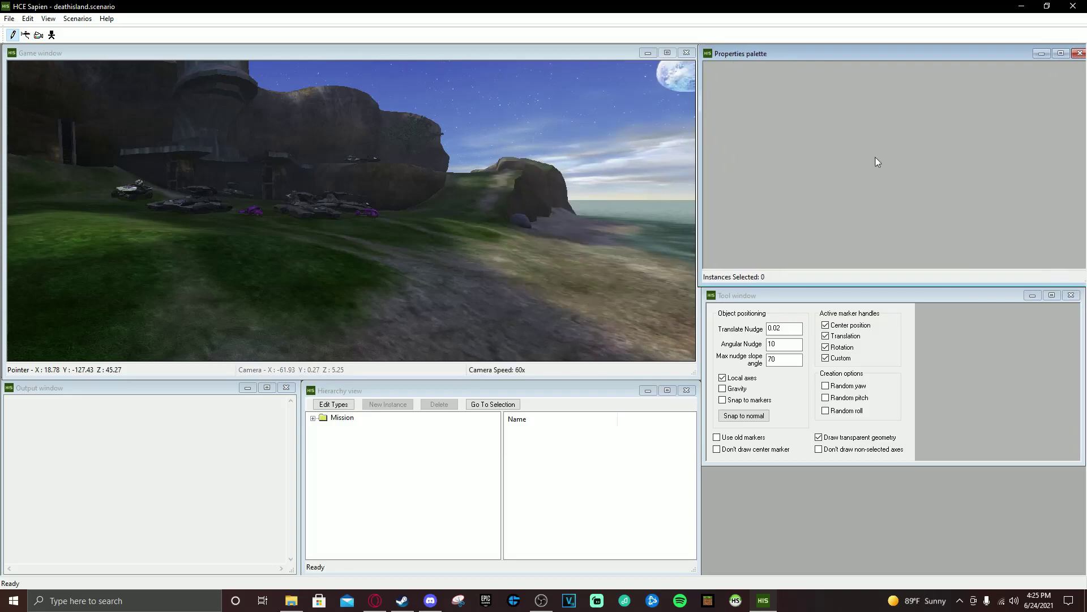
left_click_drag(697, 244, 702, 243)
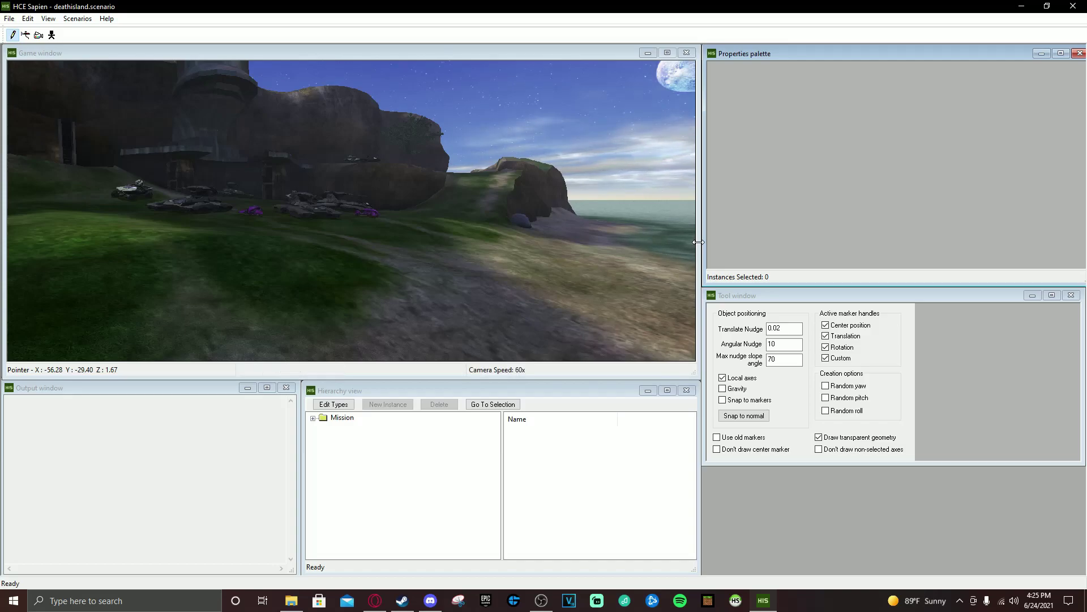
- Fly the camera around the shoreline and grassy base area, trying different camera speeds including 5x and 60x
middle_click_drag(553, 246, 584, 266)
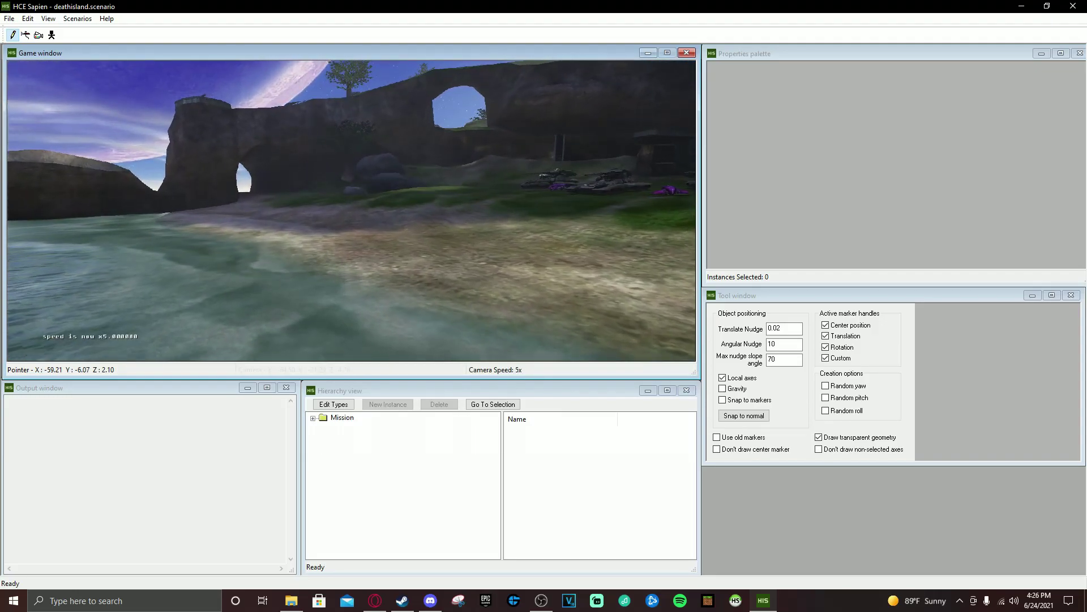
key("shift")
key("w")
middle_click_drag(351, 210, 141, 210)
key("w")
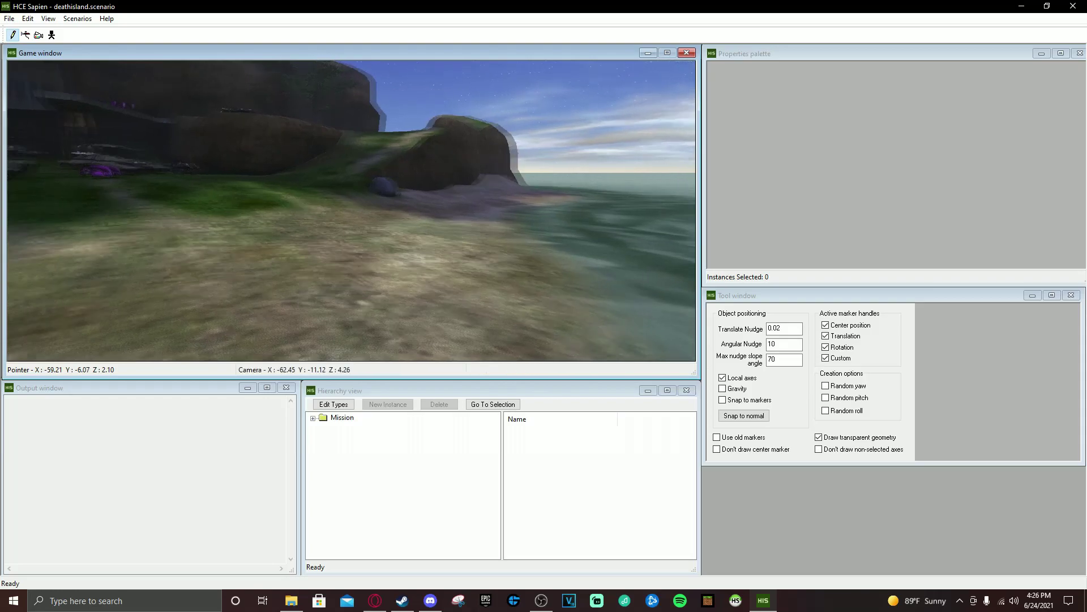
middle_click_drag(351, 211, 272, 211)
middle_click_drag(351, 211, 538, 210)
key("w")
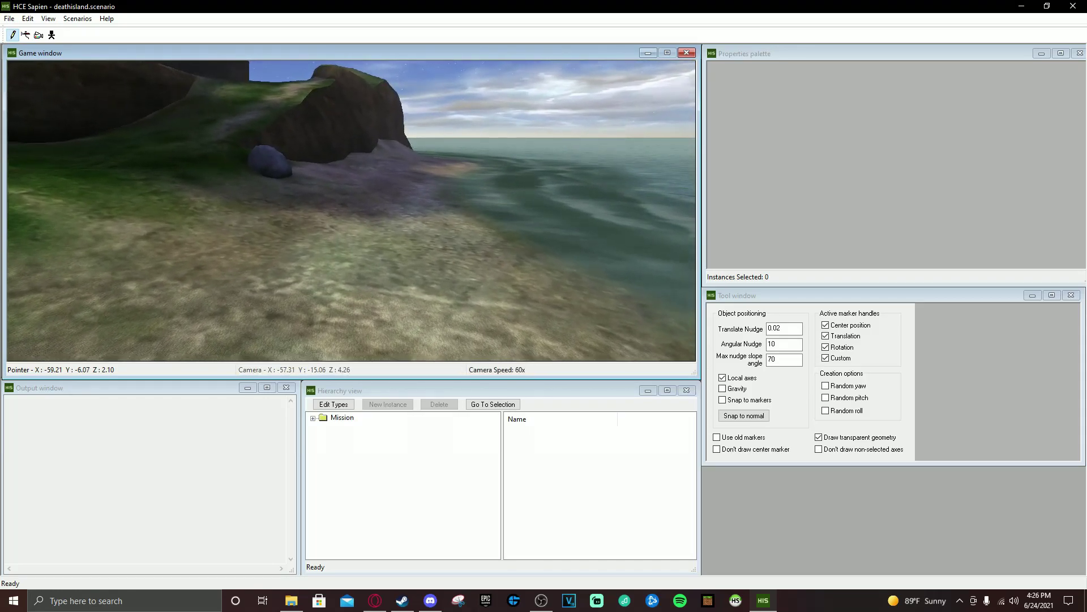
middle_click_drag(351, 210, 555, 252)
key("w")
key("w")
key("w")
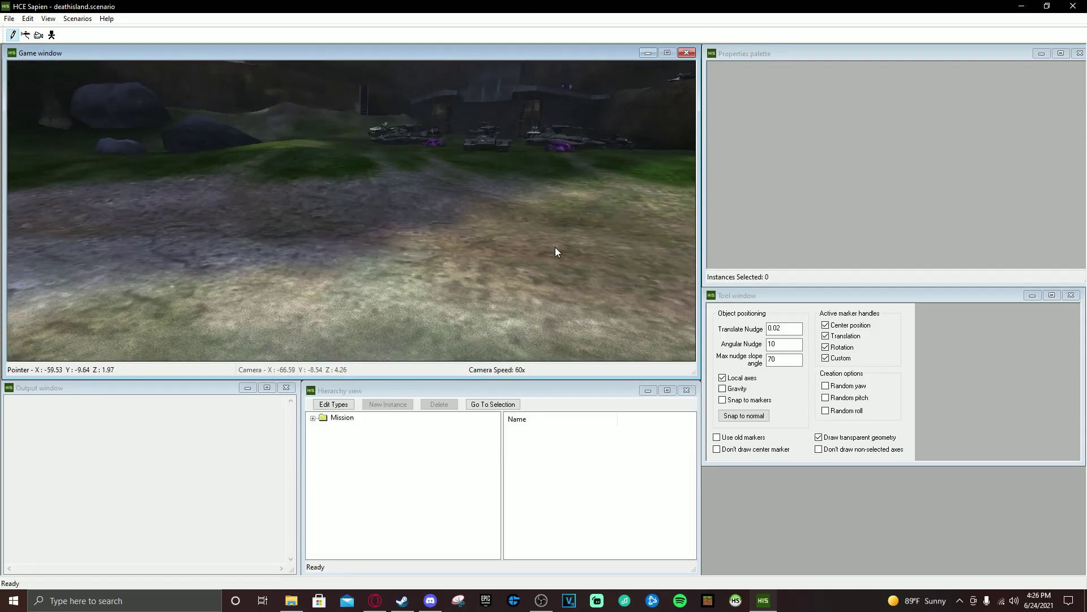
key("w")
mouse_move(437, 257)
middle_mouse_down()
mouse_move(363, 257)
mouse_move(391, 277)
mouse_move(465, 253)
mouse_move(447, 269)
middle_mouse_up()
key("w")
key("w")
key("w")
key("s")
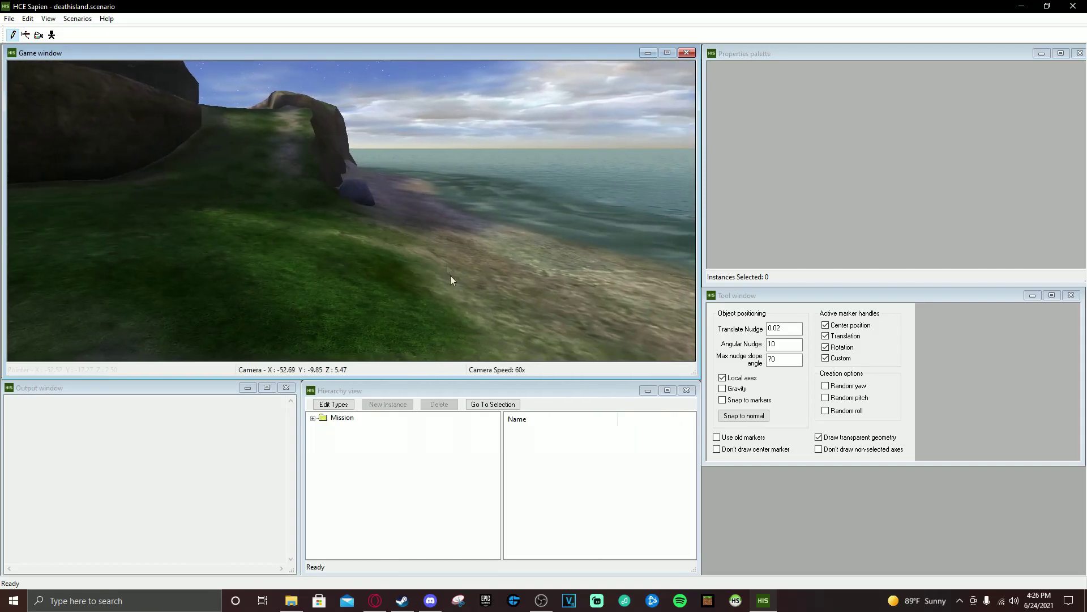
- Expand Mission, Objects and Units in the scenario hierarchy and select the Bipeds category
left_click(377, 392)
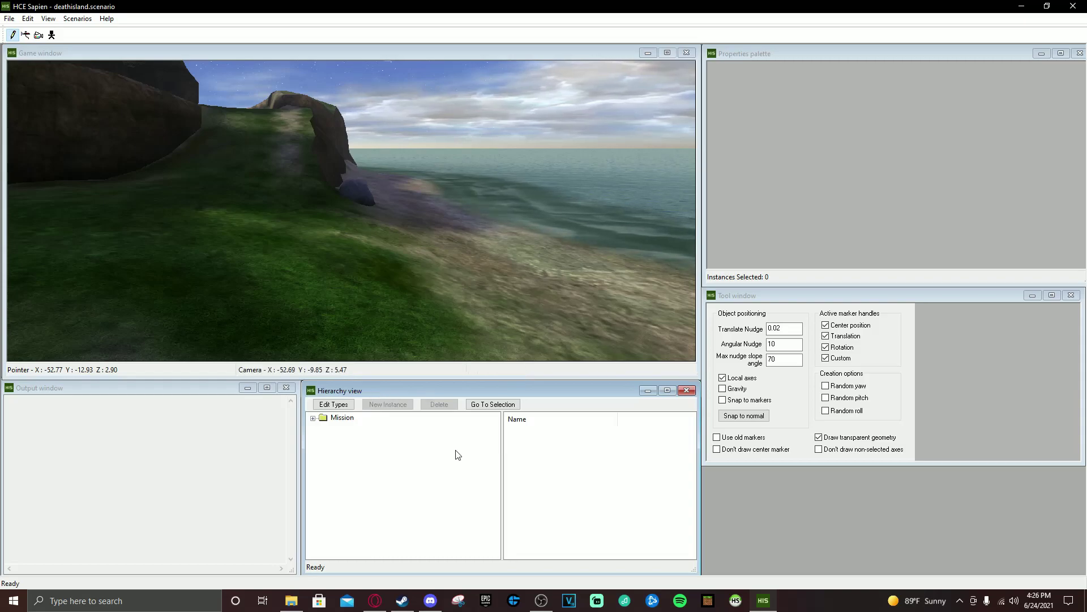
left_click(314, 420)
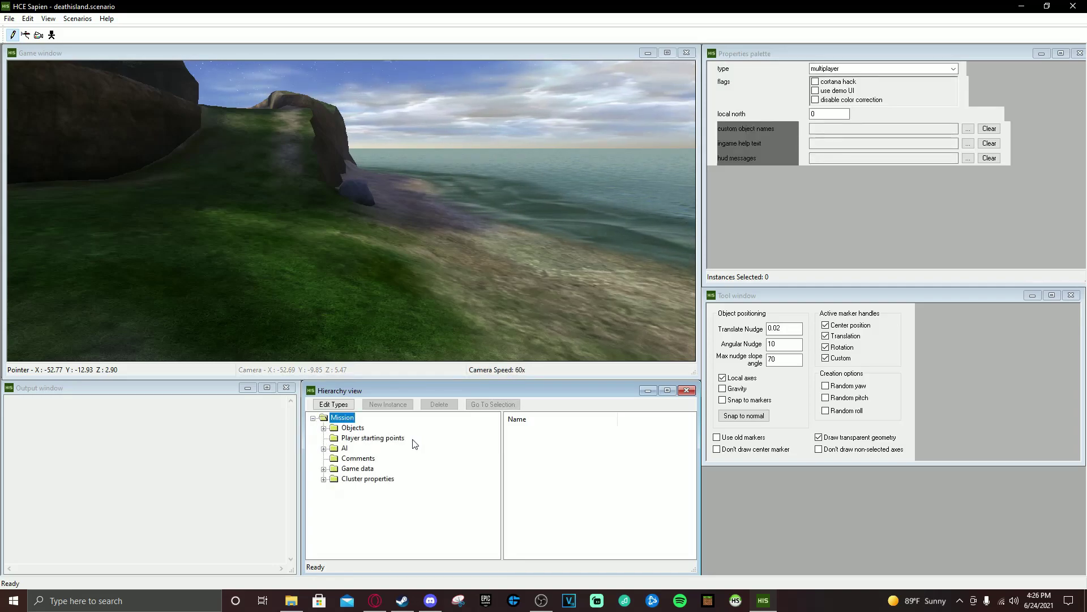
left_click(323, 428)
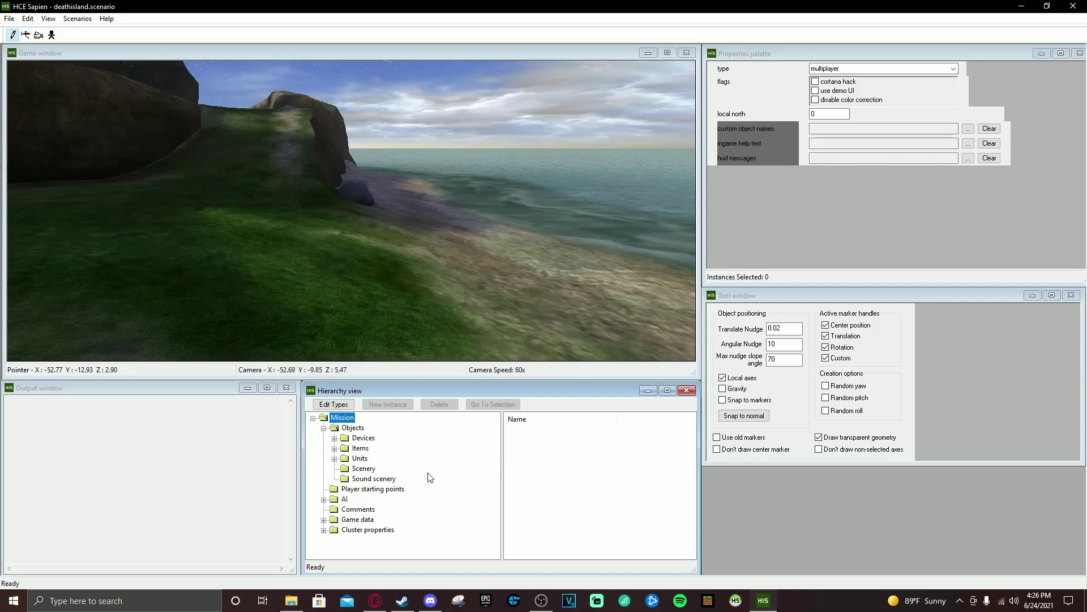
left_click(335, 459)
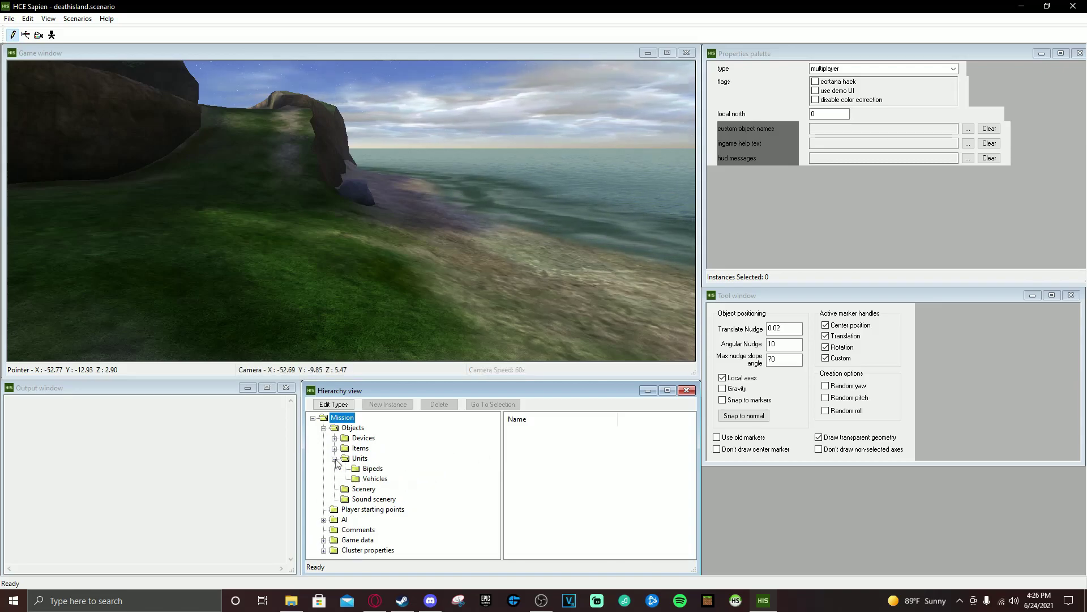
left_click(371, 468)
- Bring the camera near the parked vehicles, and start adding a tag to the Bipeds category's object types
key("w")
middle_click_drag(344, 321, 277, 341)
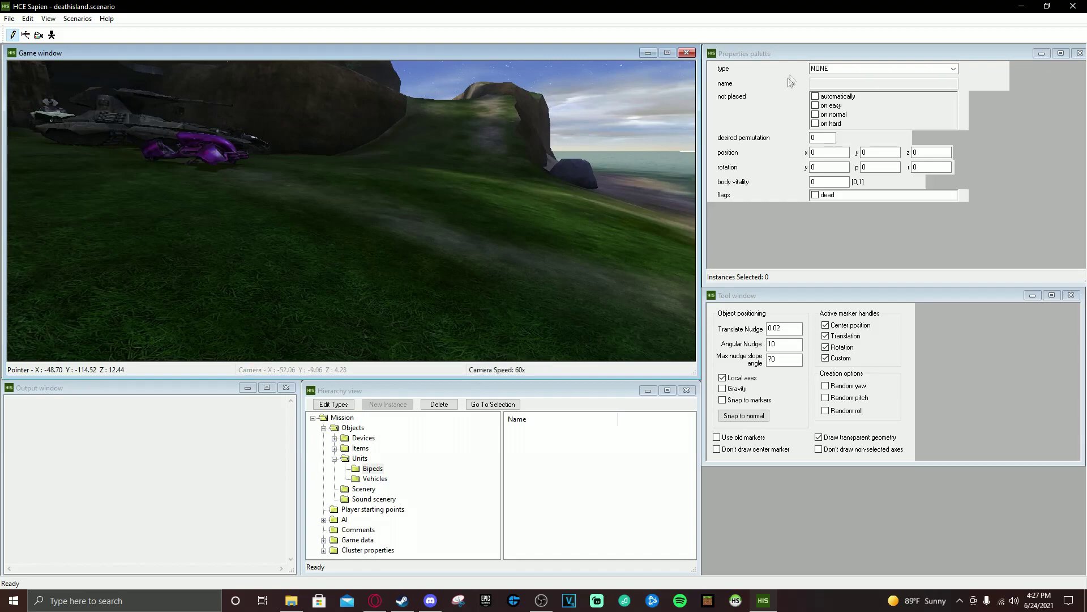
left_click(369, 471)
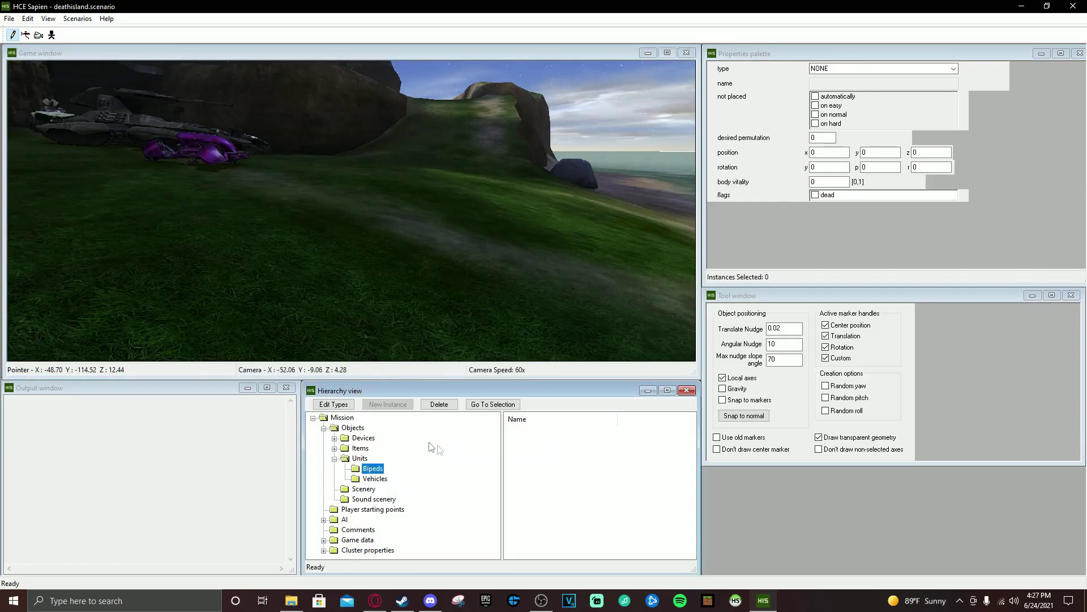
left_click(332, 405)
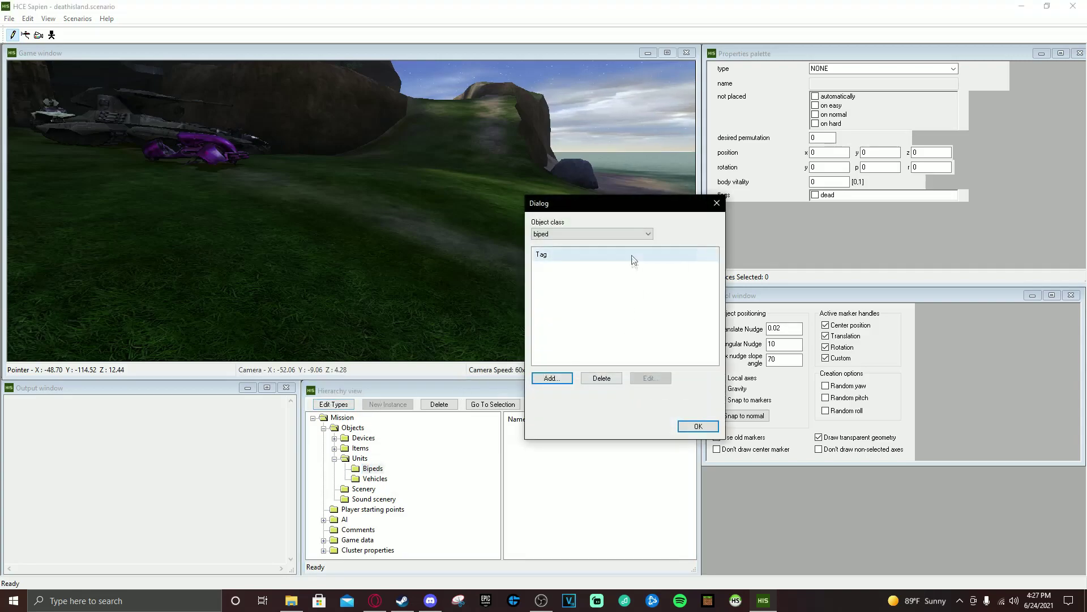
left_click(552, 379)
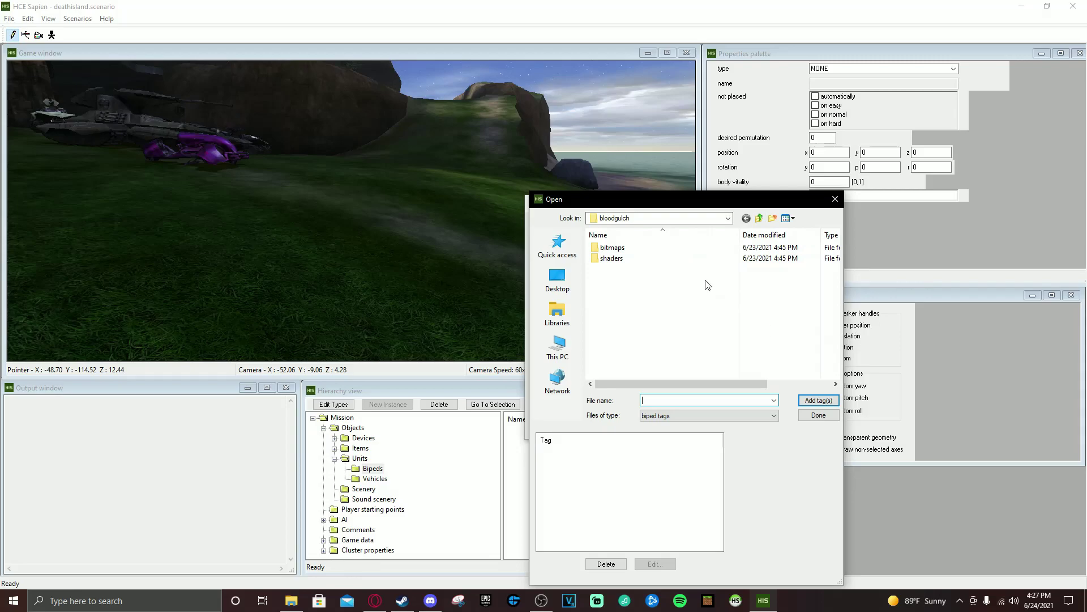
- Browse from the bloodgulch folder up to the toolset's root folder and open the characters folder inside tags
left_click(760, 218)
left_click(760, 218)
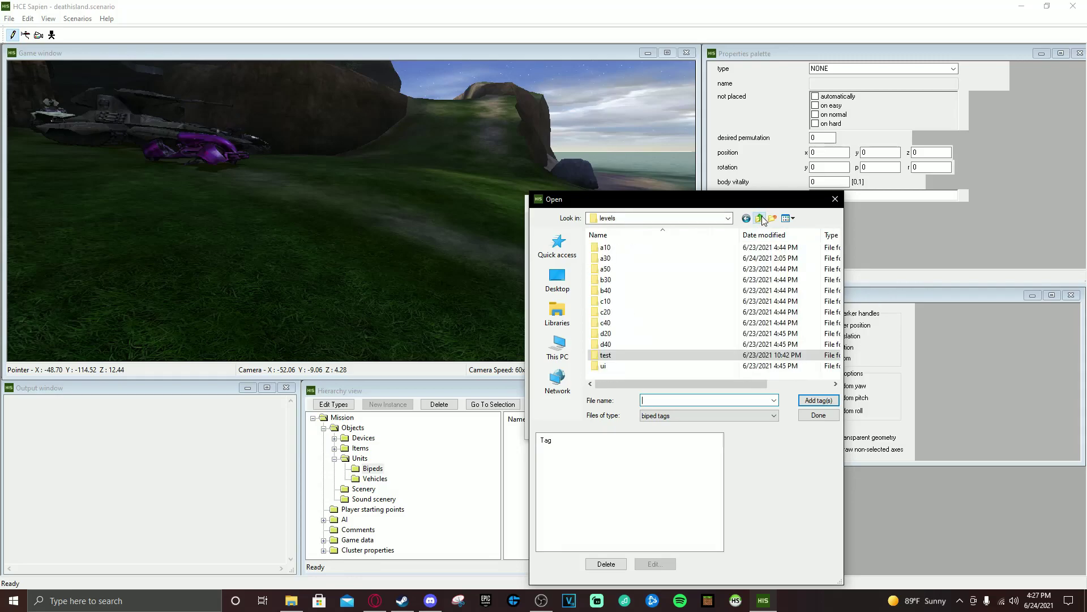
left_click(760, 218)
left_click(760, 218)
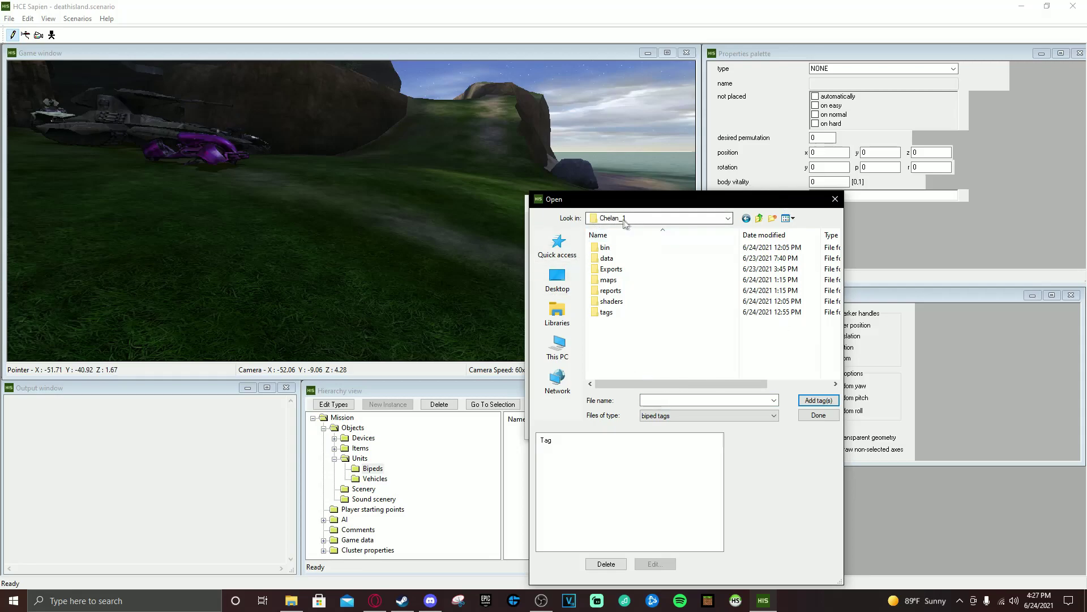
double_click(607, 312)
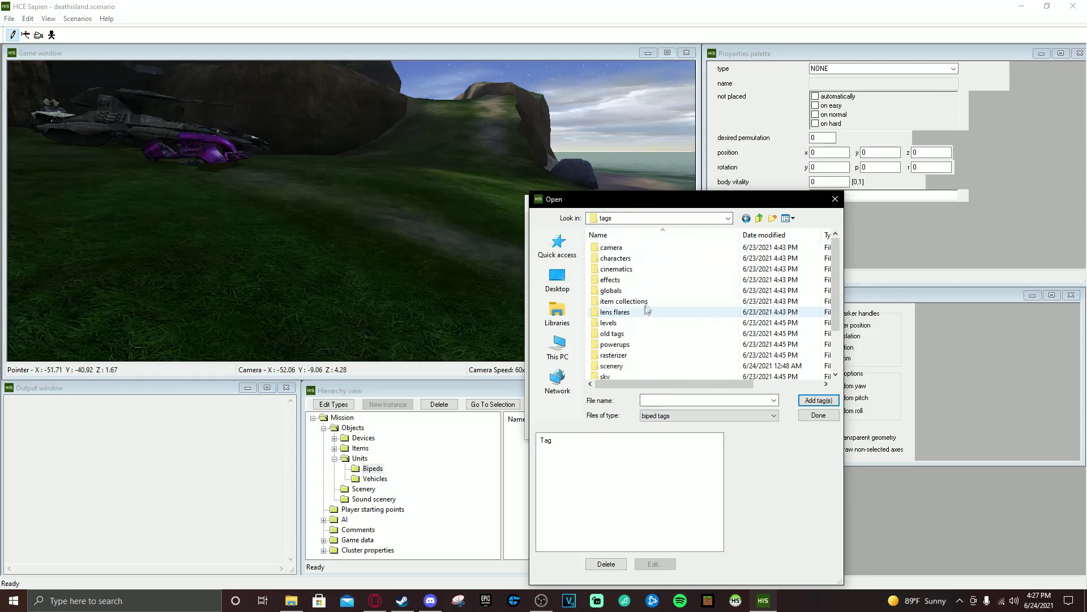
double_click(649, 259)
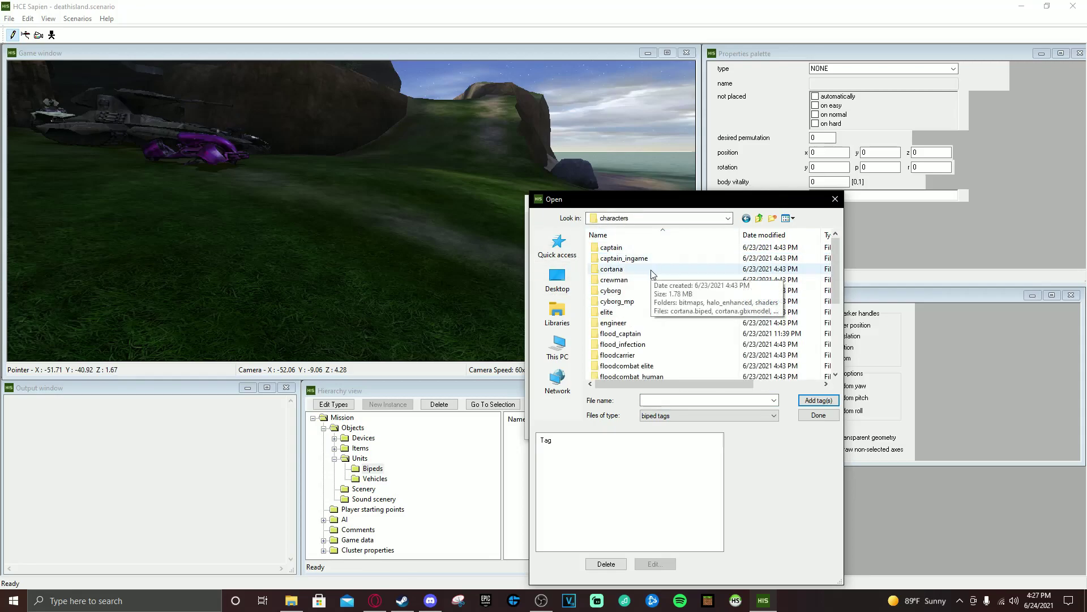
- Look through the character folders, including flood_infection, for a biped tag to use
scroll(653, 270, "down", 4)
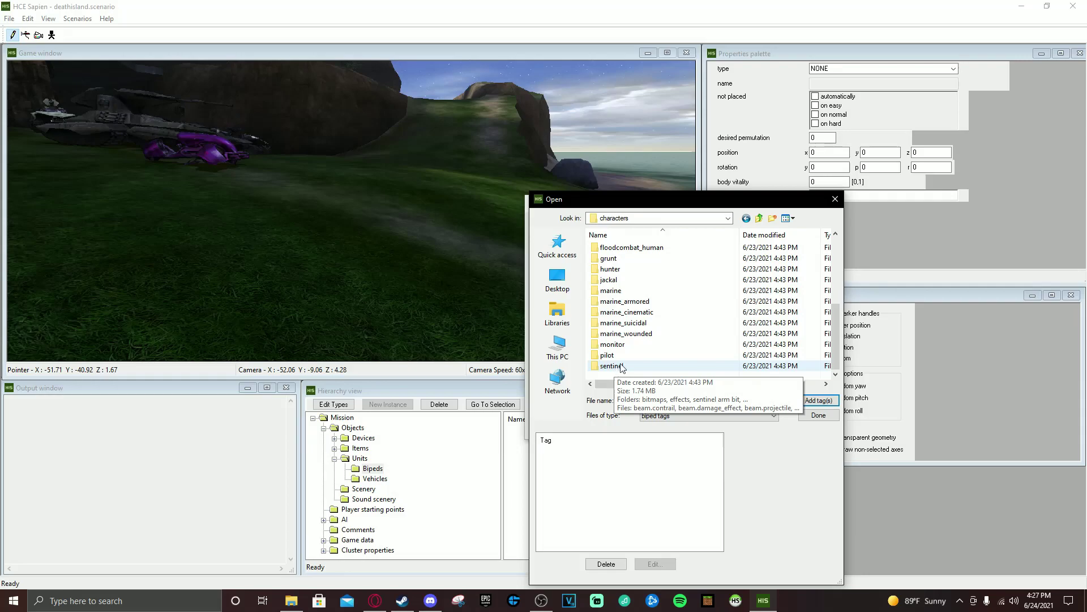
scroll(621, 367, "up", 3)
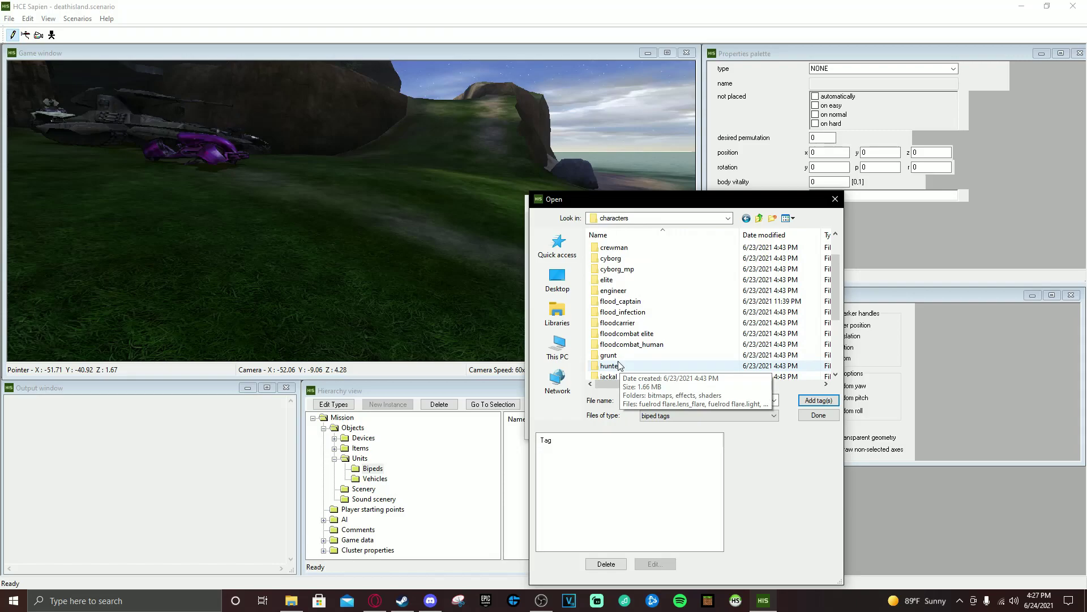
scroll(632, 295, "up", 1)
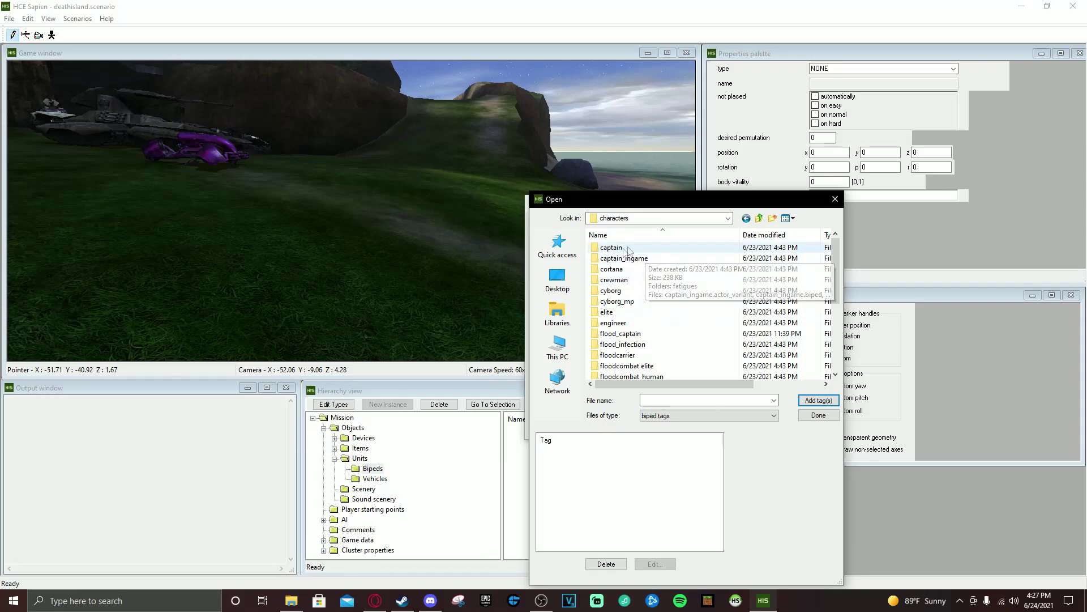
scroll(640, 283, "down", 3)
scroll(628, 284, "up", 3)
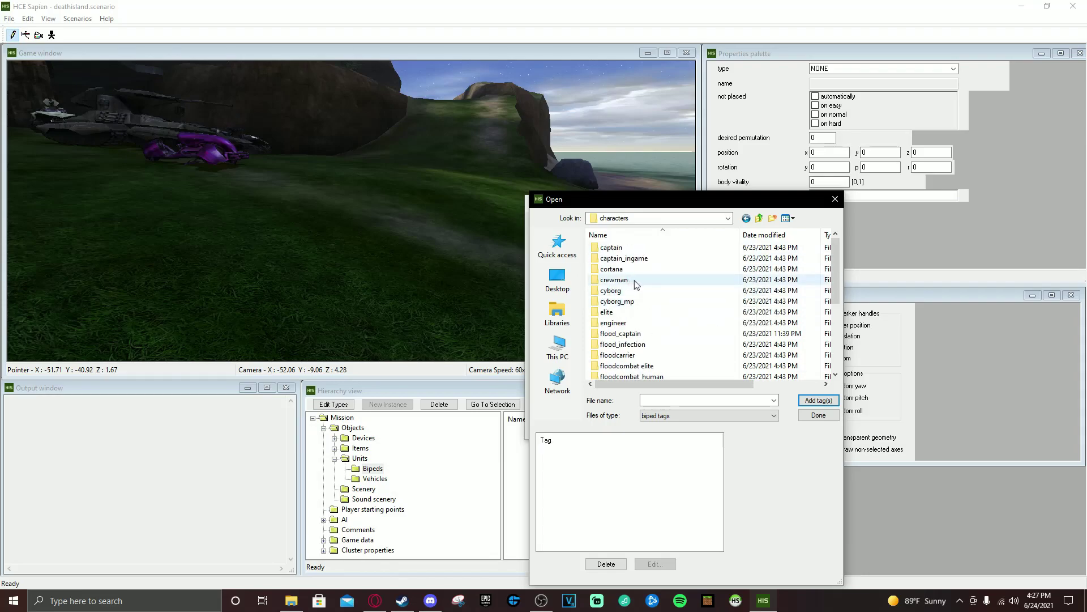
scroll(632, 295, "down", 2)
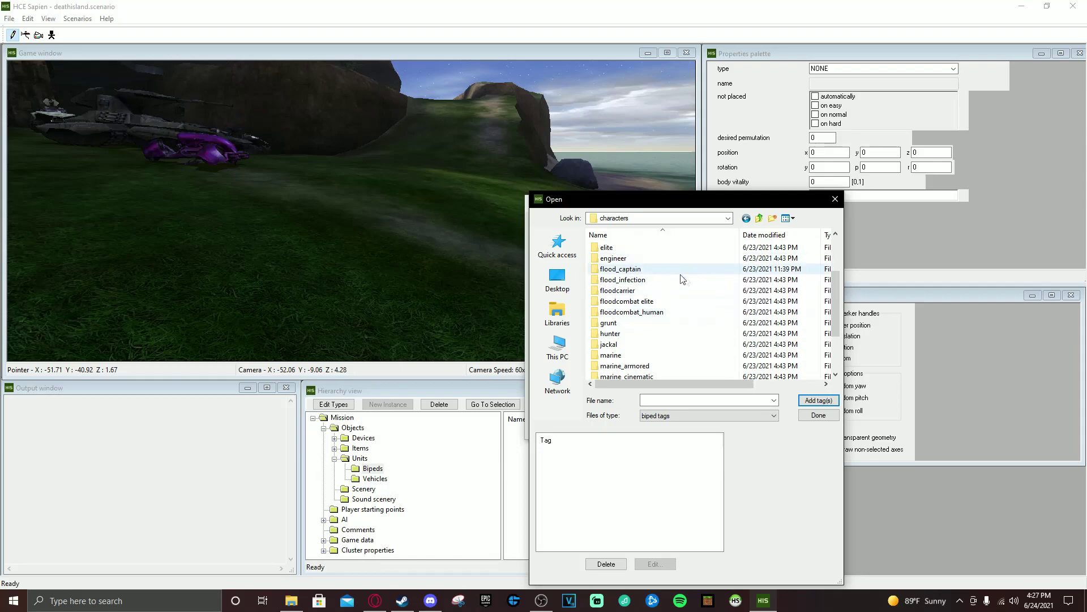
double_click(623, 280)
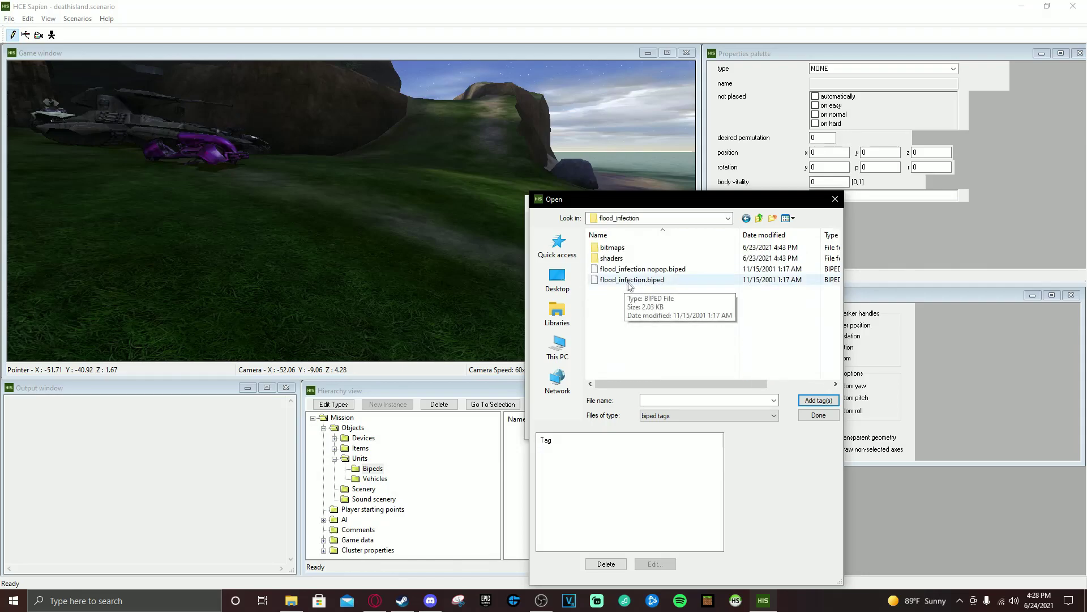
left_click(746, 219)
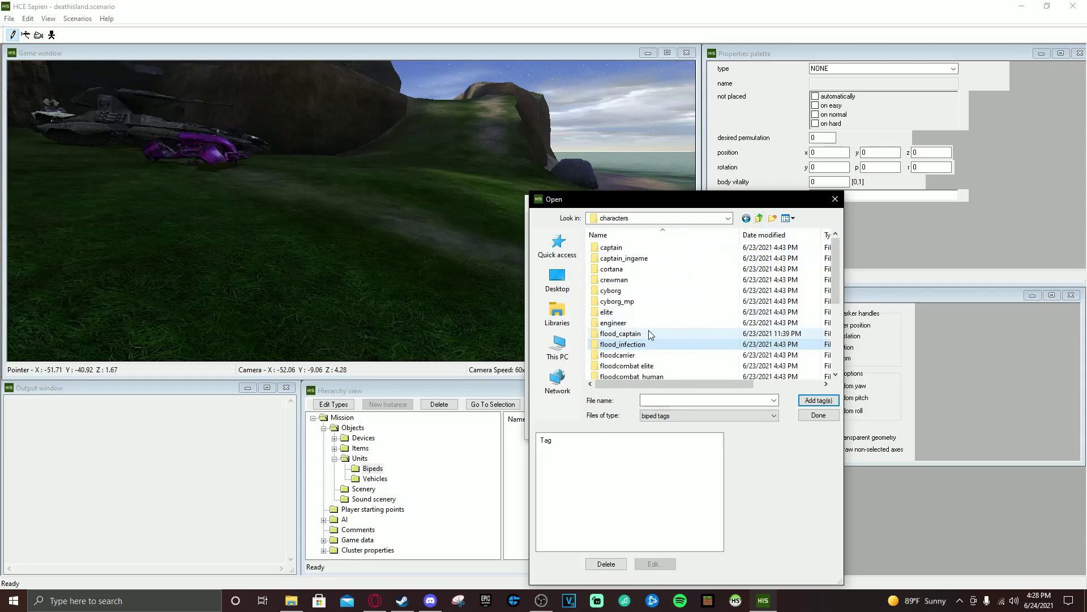
- Add floodcombat_human.biped from the floodcombat_human folder to the biped object types and accept the list
scroll(649, 334, "down", 1)
double_click(642, 351)
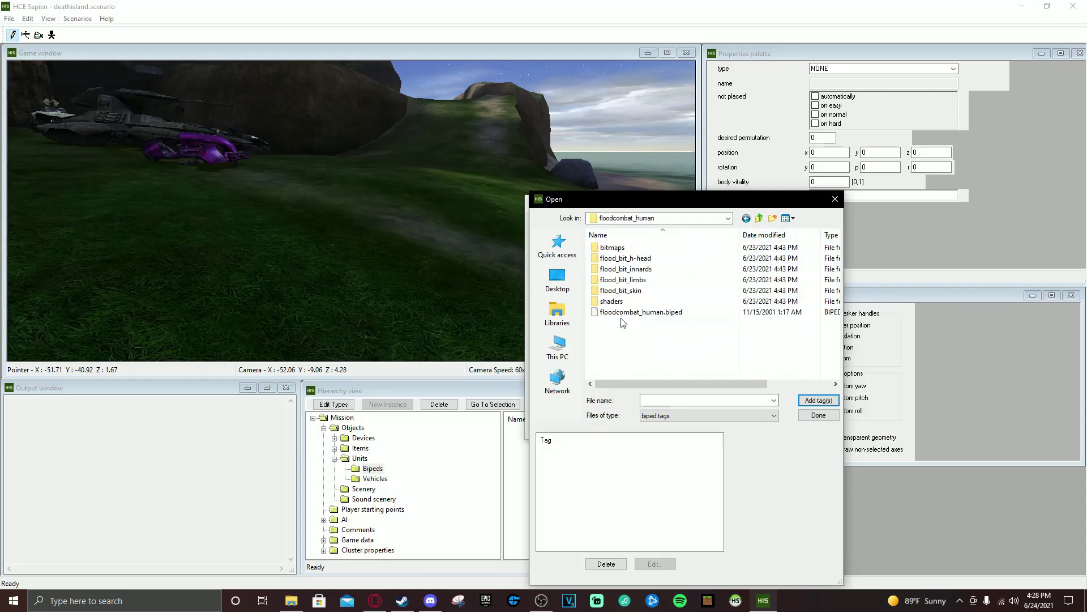
left_click(623, 313)
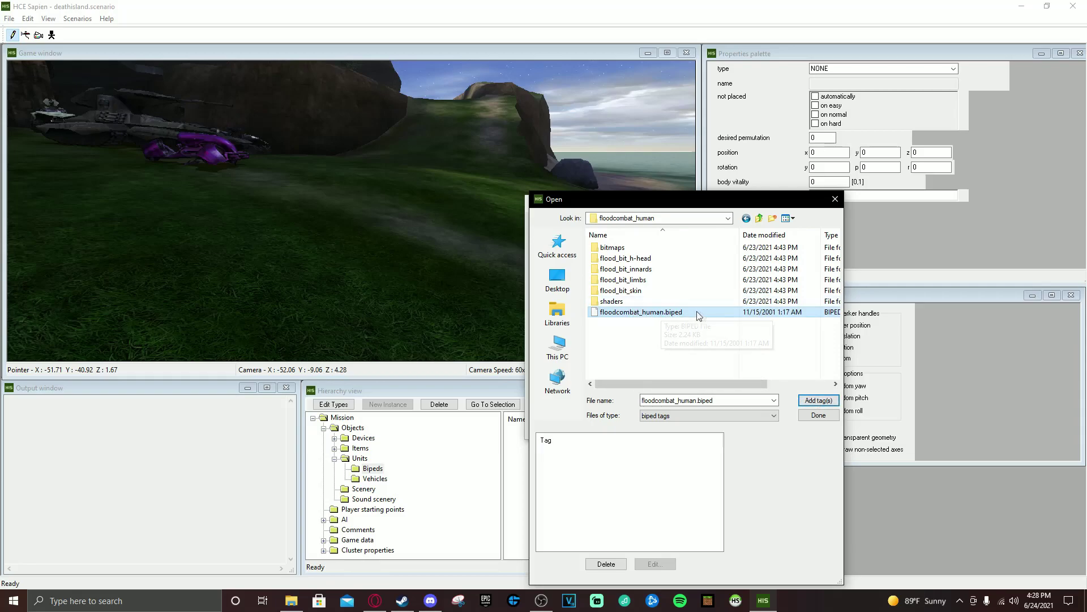
left_click(815, 401)
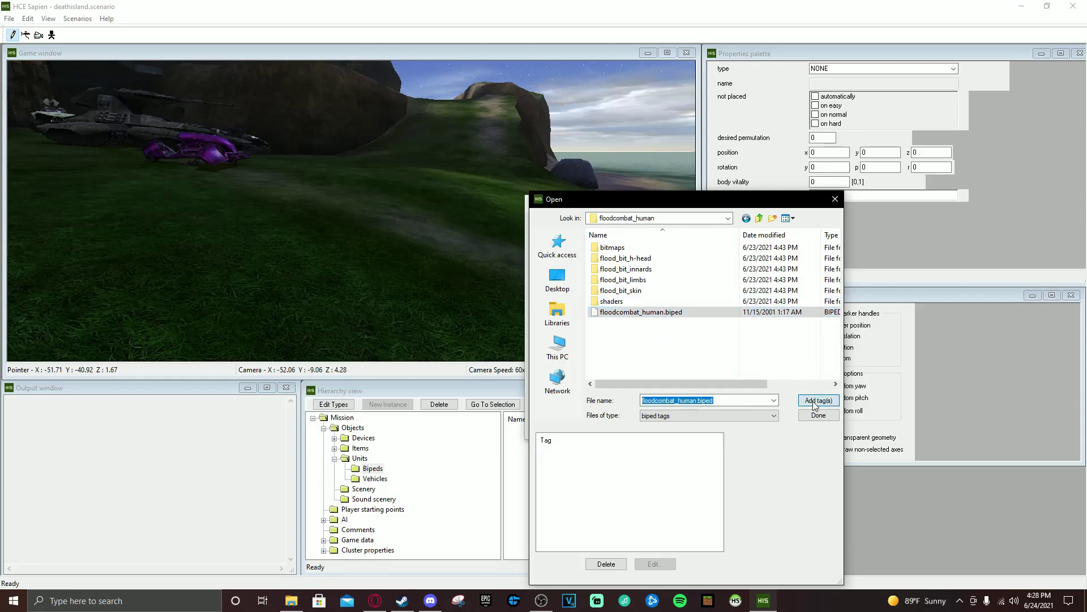
left_click(818, 417)
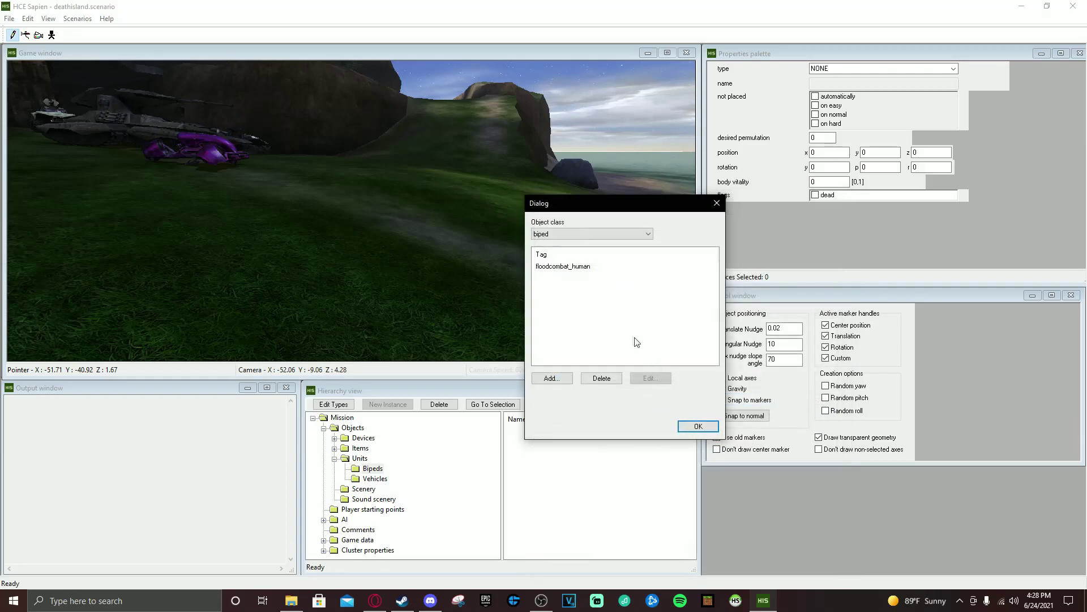
left_click(695, 427)
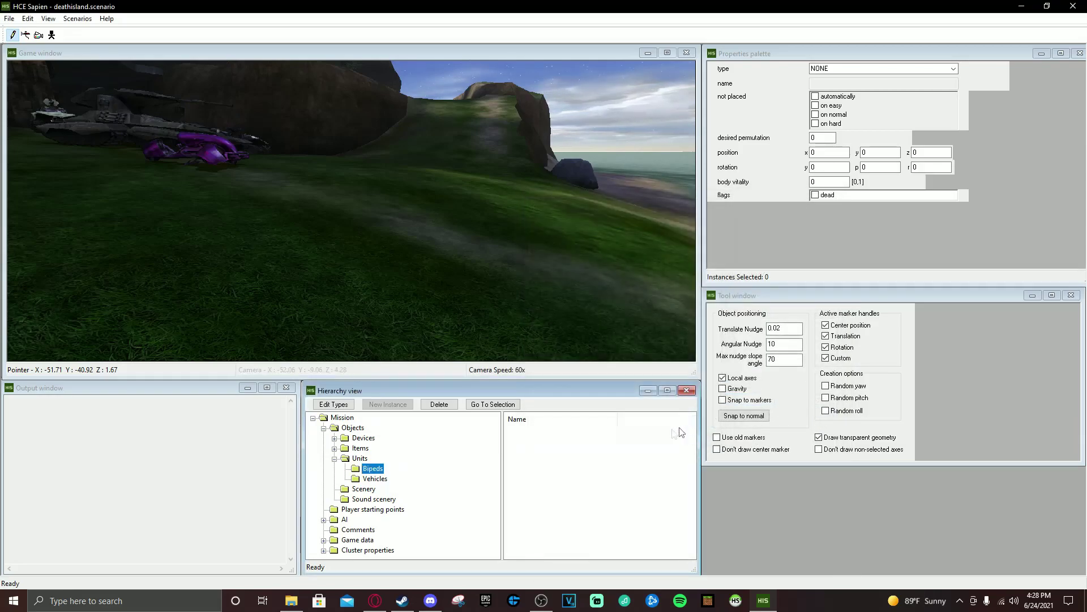
- Set the biped type to floodcombat_human and place one on the grass near the parked vehicles
mouse_move(533, 342)
middle_mouse_down()
mouse_move(447, 342)
mouse_move(537, 333)
middle_mouse_up()
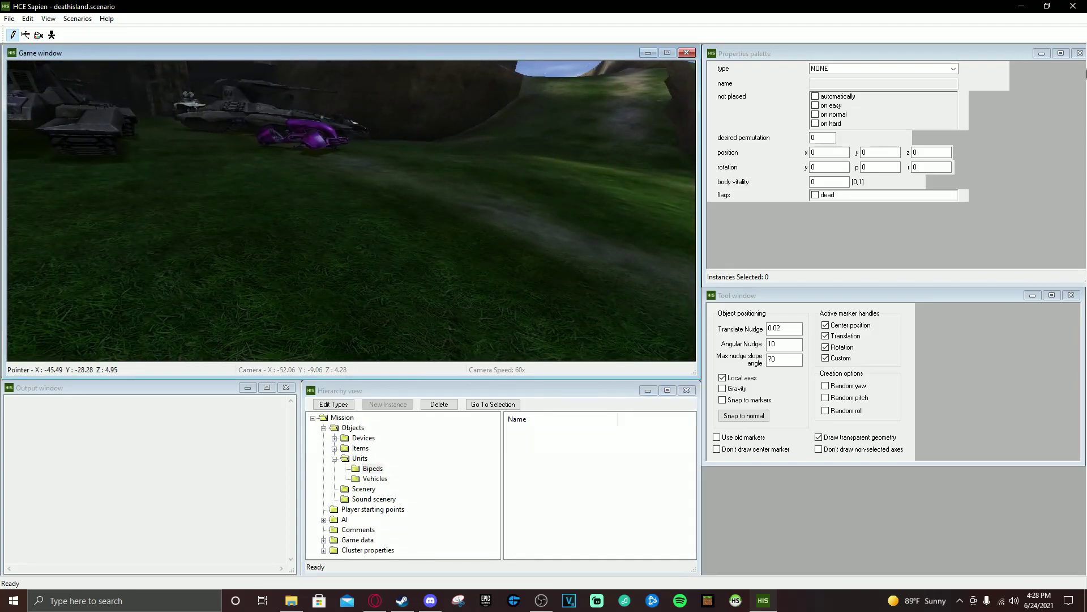
left_click(854, 68)
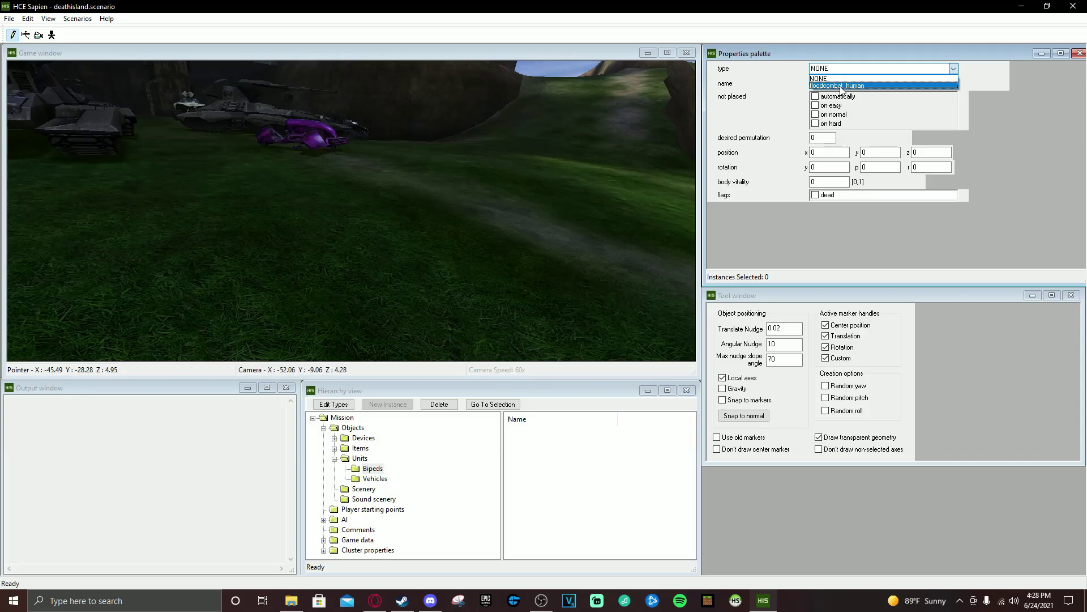
left_click(842, 85)
left_click(847, 69)
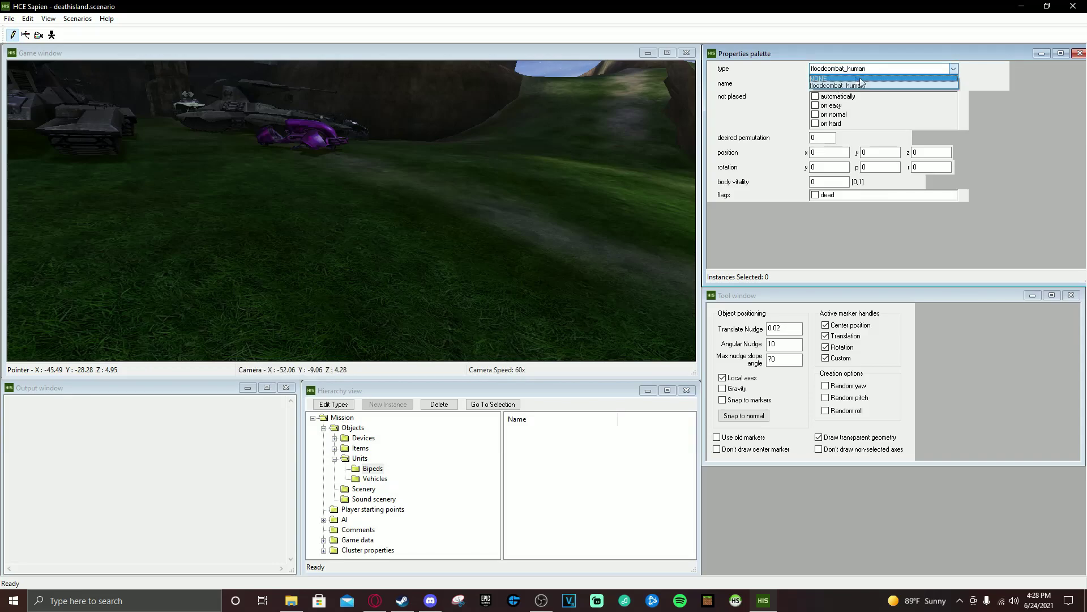
left_click(840, 86)
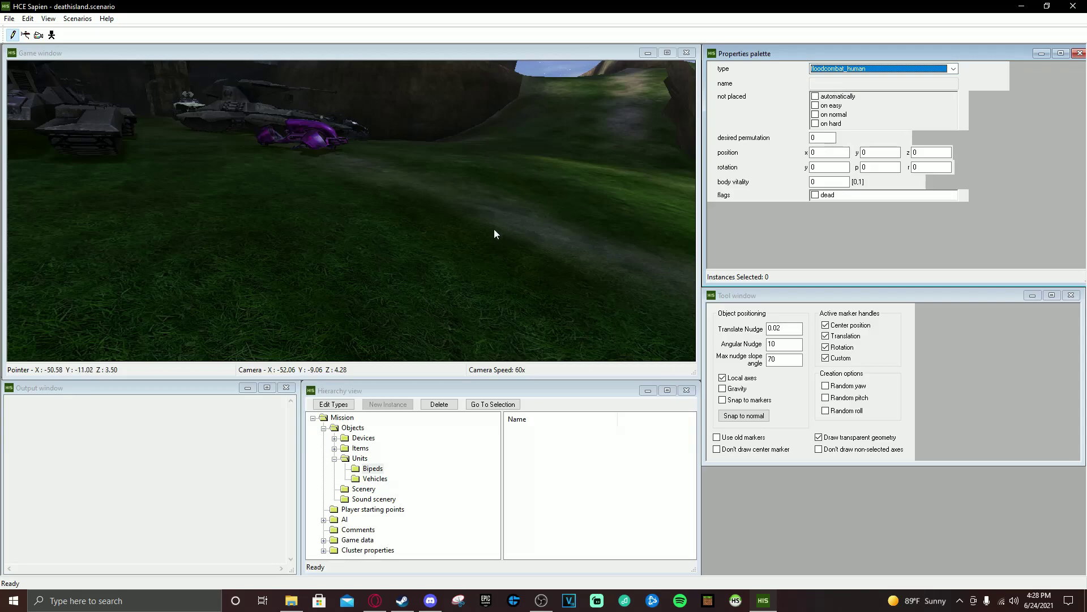
right_click(389, 222)
- Place two more floodcombat_human bipeds in a row beside the first, and clear the selection
middle_click_drag(388, 223, 228, 244)
key("d")
key("d")
key("a")
key("w")
key("d")
key("s")
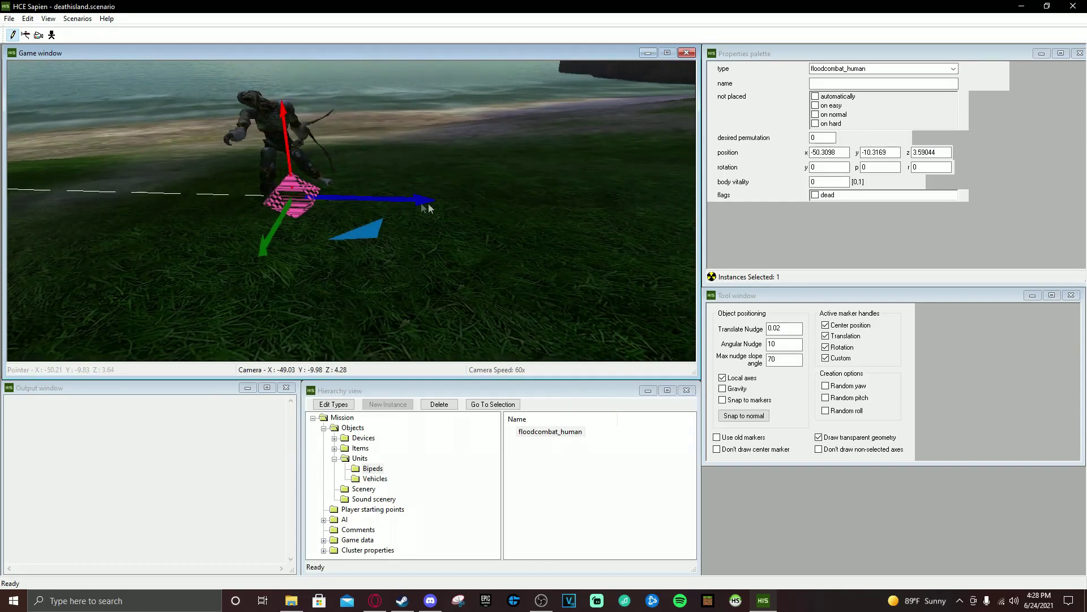
right_click(470, 199)
right_click(641, 196)
key("s")
middle_click_drag(596, 287, 586, 280)
left_click(607, 459)
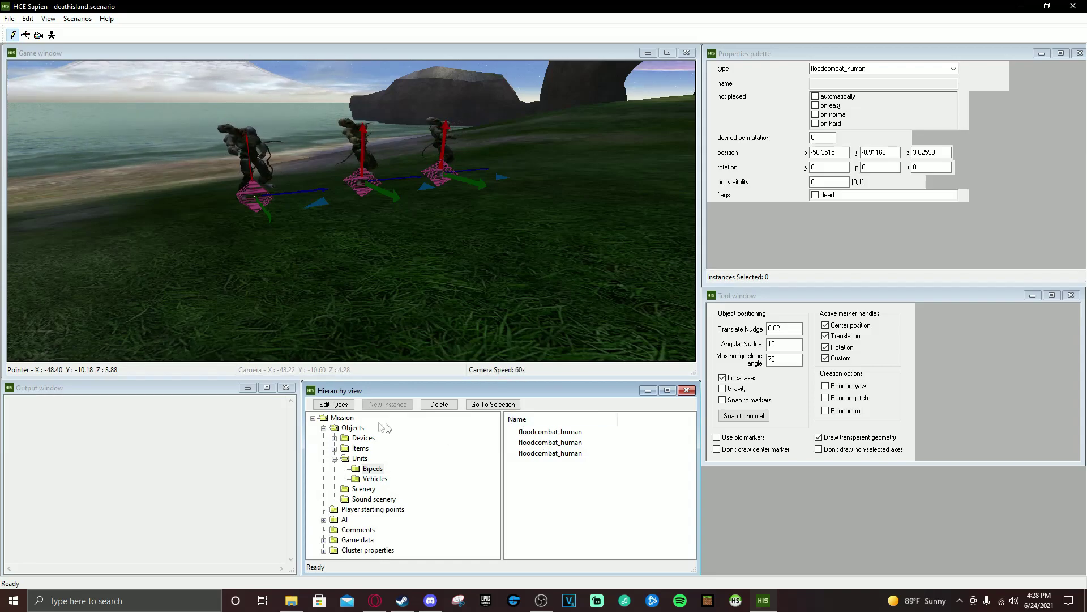
- Start adding another tag to the Bipeds category's object types and browse to the characters folder in tags
left_click(335, 405)
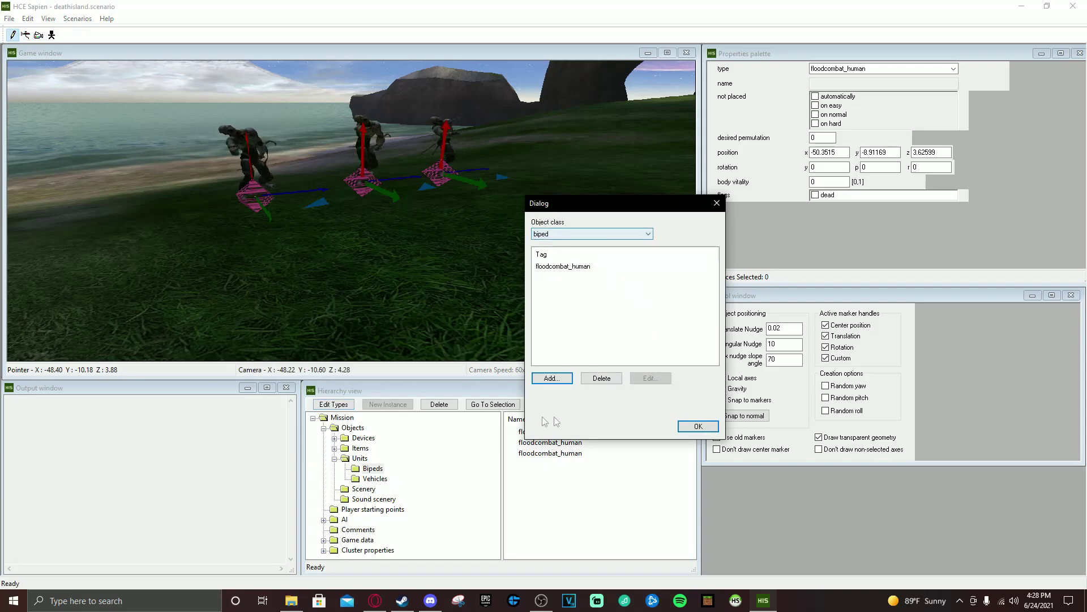
left_click(551, 379)
left_click(761, 219)
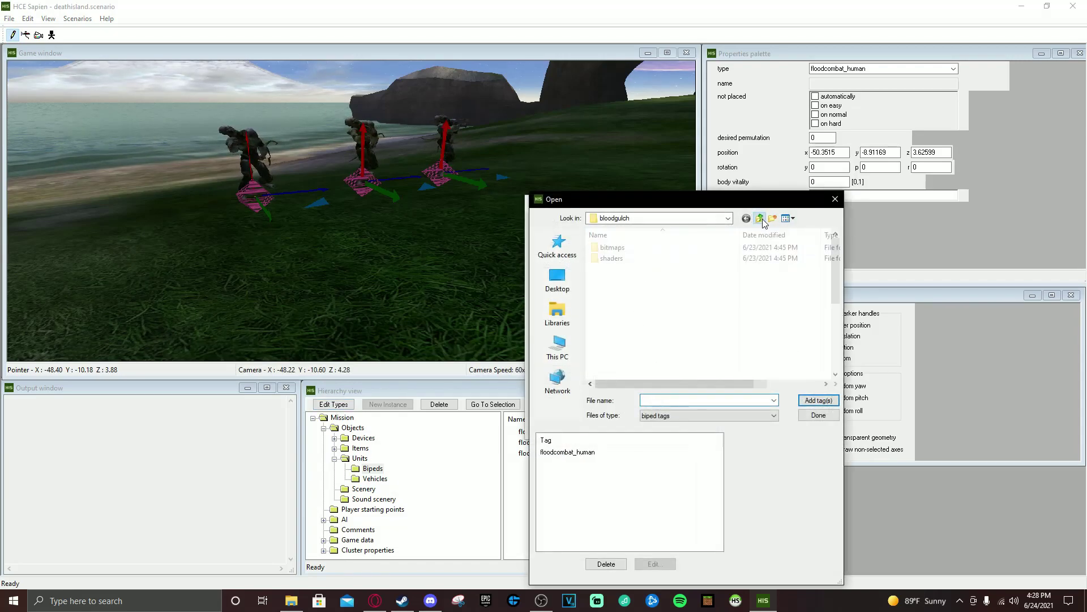
left_click(760, 219)
left_click(760, 219)
double_click(615, 258)
- Add floodcarrier.biped from the floodcarrier folder to the biped object types and accept the list
scroll(669, 318, "down", 1)
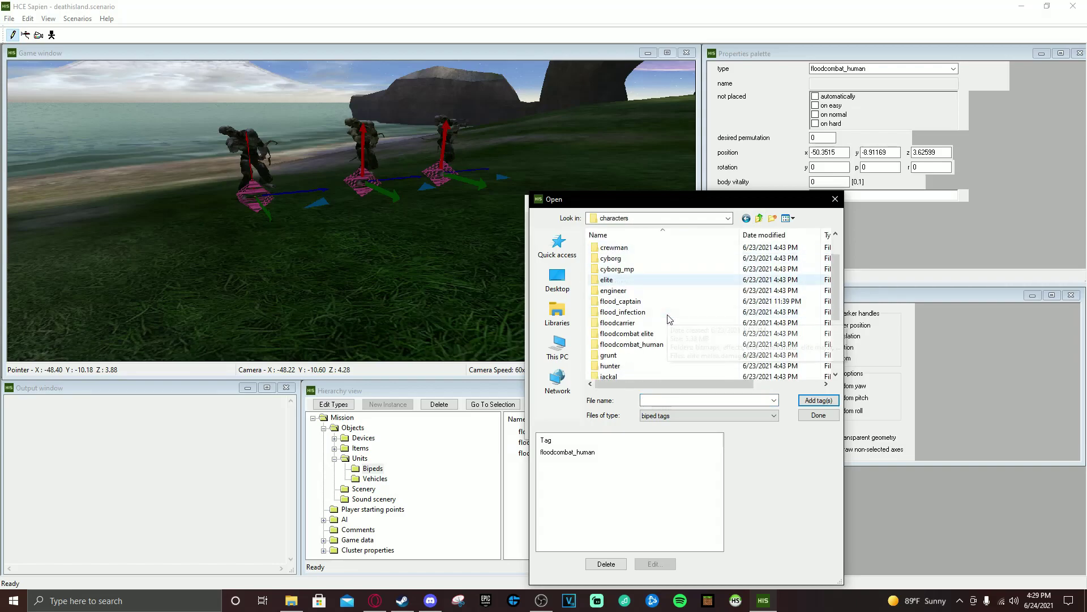
double_click(635, 323)
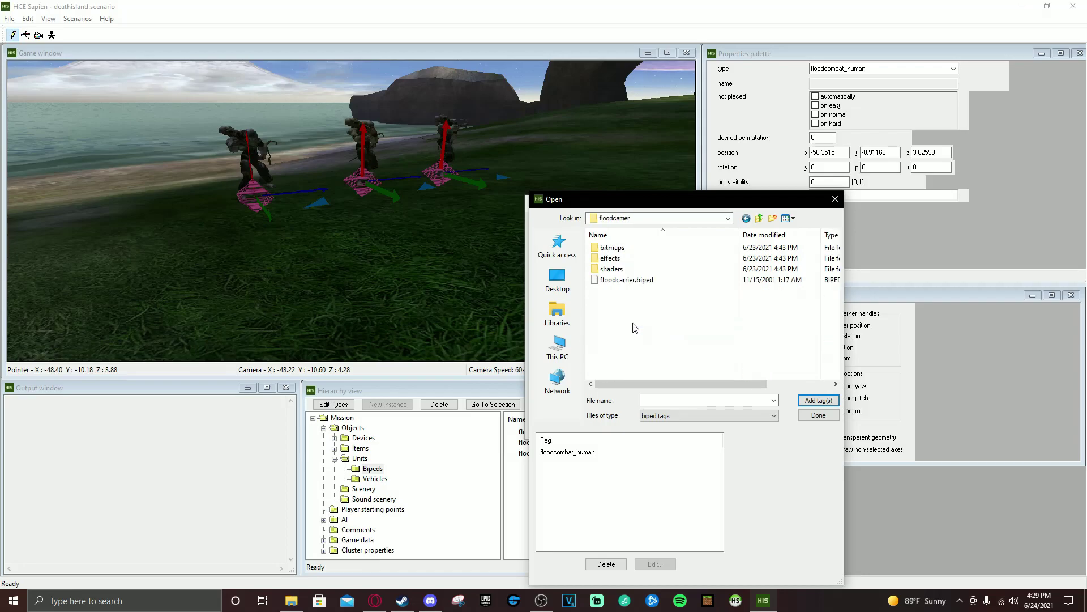
left_click(631, 284)
left_click(824, 401)
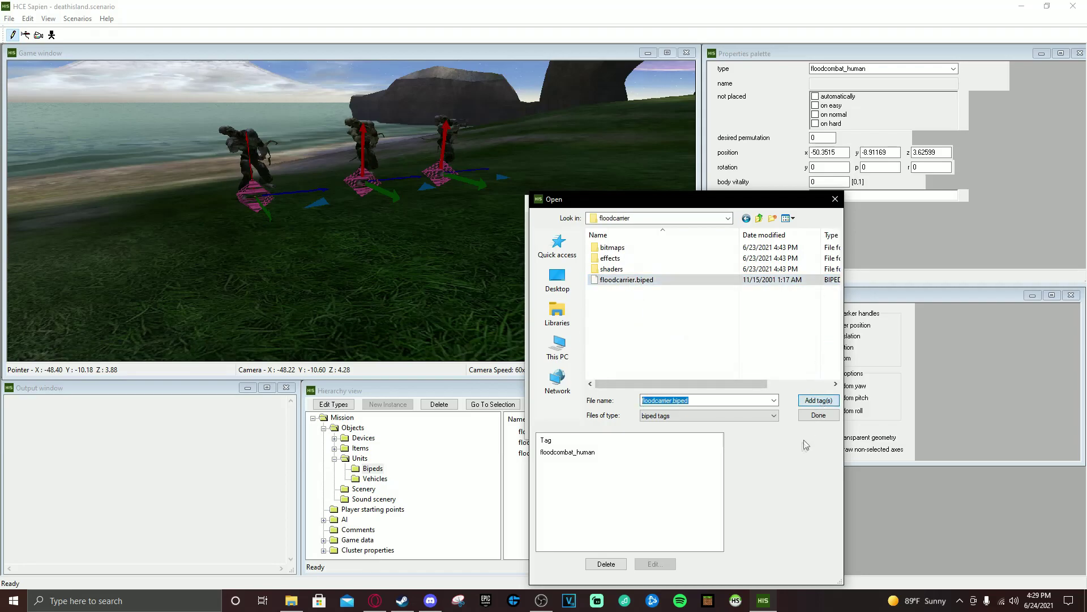
left_click(821, 417)
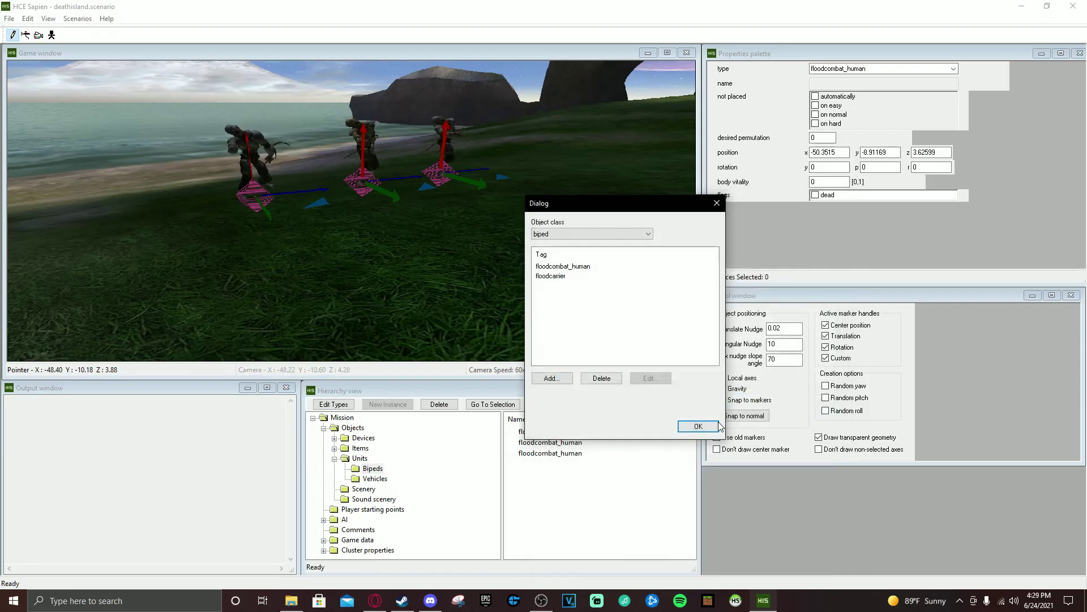
left_click(701, 429)
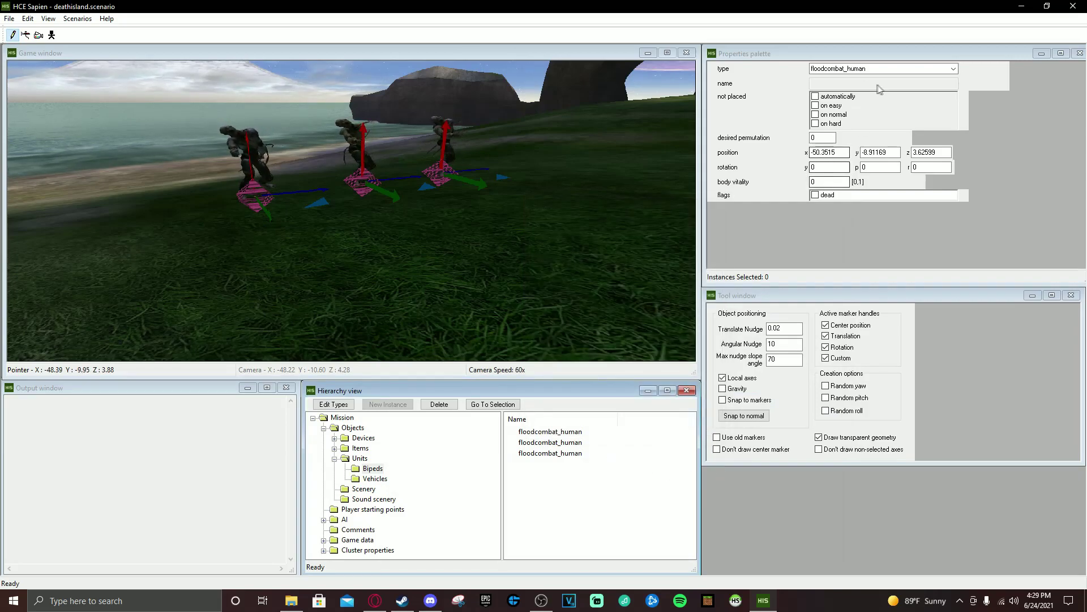
- Change the type of the middle biped, second in the Bipeds list, to floodcarrier
left_click(557, 446)
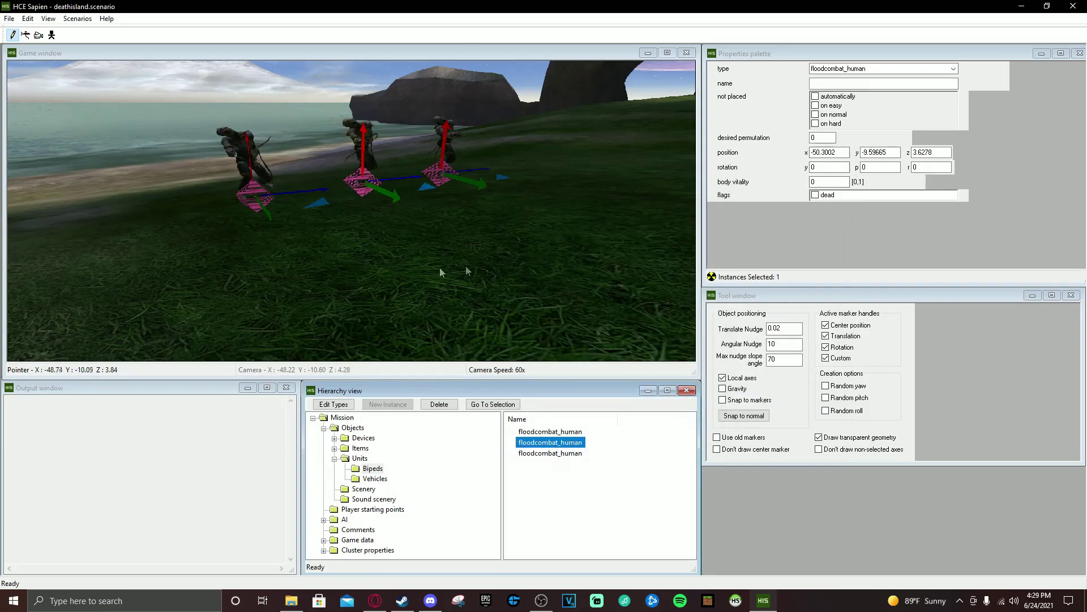
middle_click_drag(465, 267, 363, 264)
key("w")
key("s")
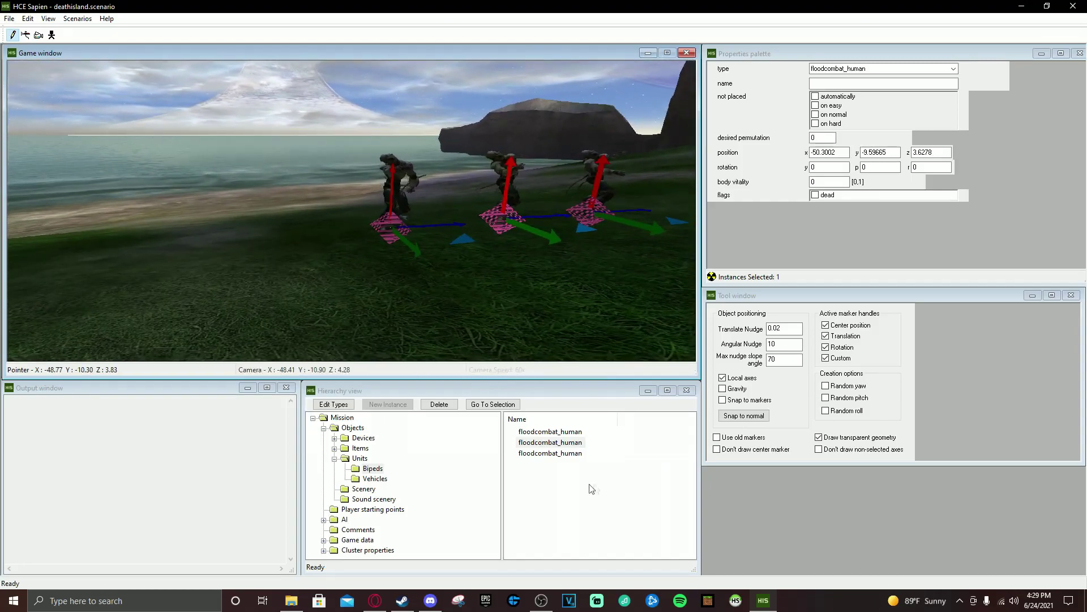
left_click(550, 443)
left_click(855, 69)
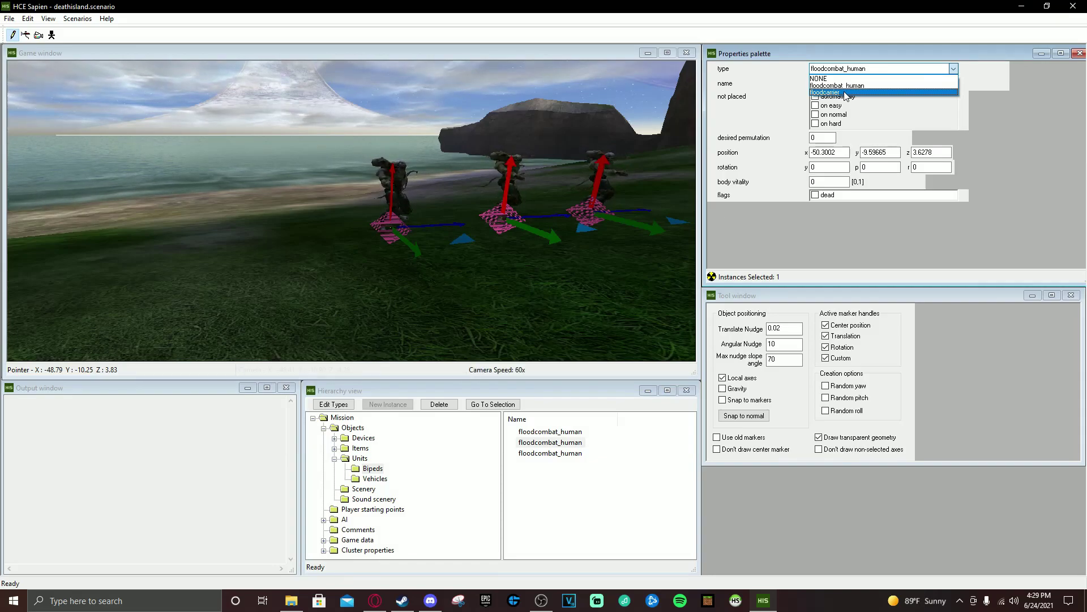
left_click(846, 93)
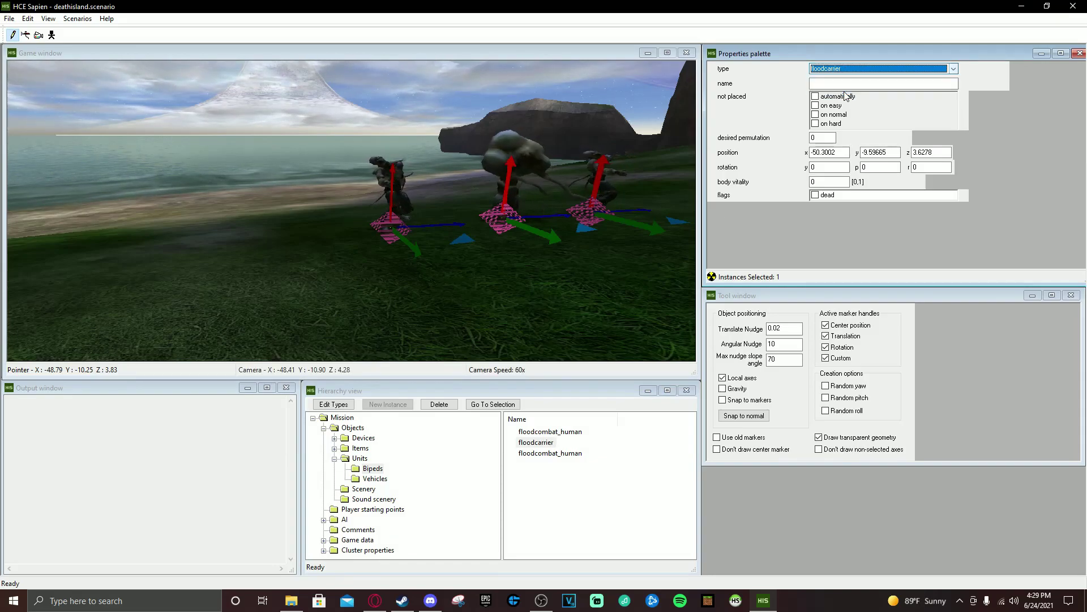
- Place a floodcarrier biped at the far end of the row and select its entry in the Bipeds list
middle_click_drag(611, 255, 458, 280)
right_click(417, 237)
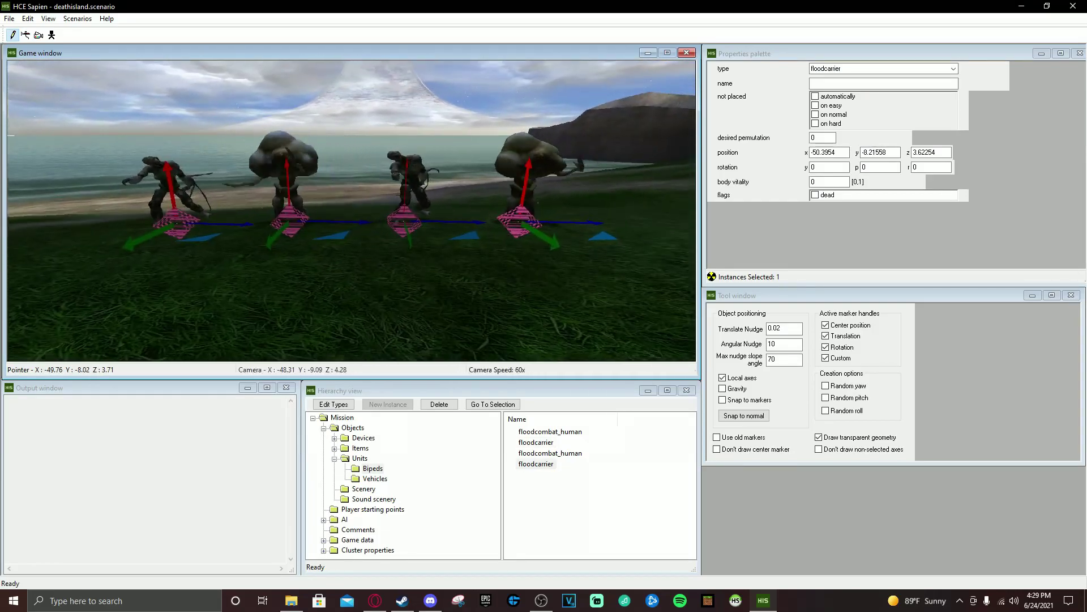
left_click(609, 483)
left_click(524, 466)
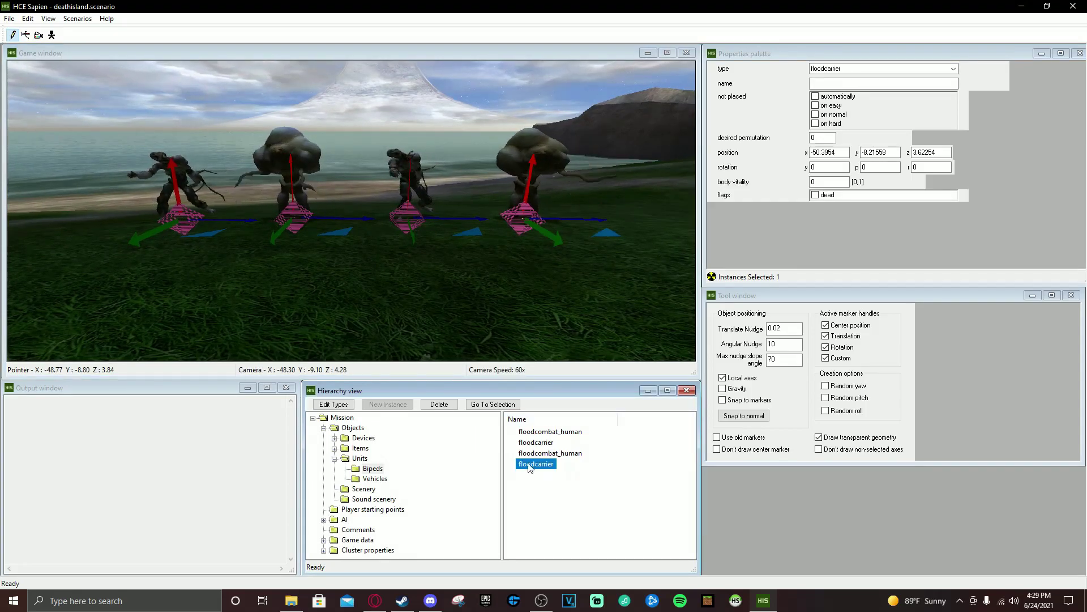
- Select the first biped in the Bipeds list, switch its type to floodcarrier, and switch it back to floodcombat_human
key("Up")
key("Up")
key("Up")
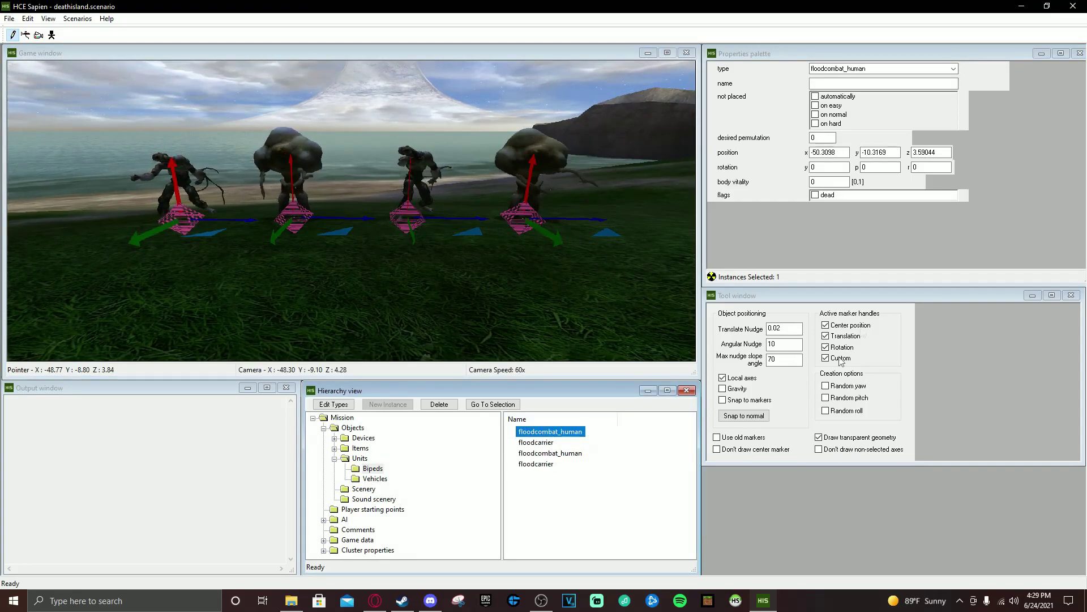
left_click(861, 70)
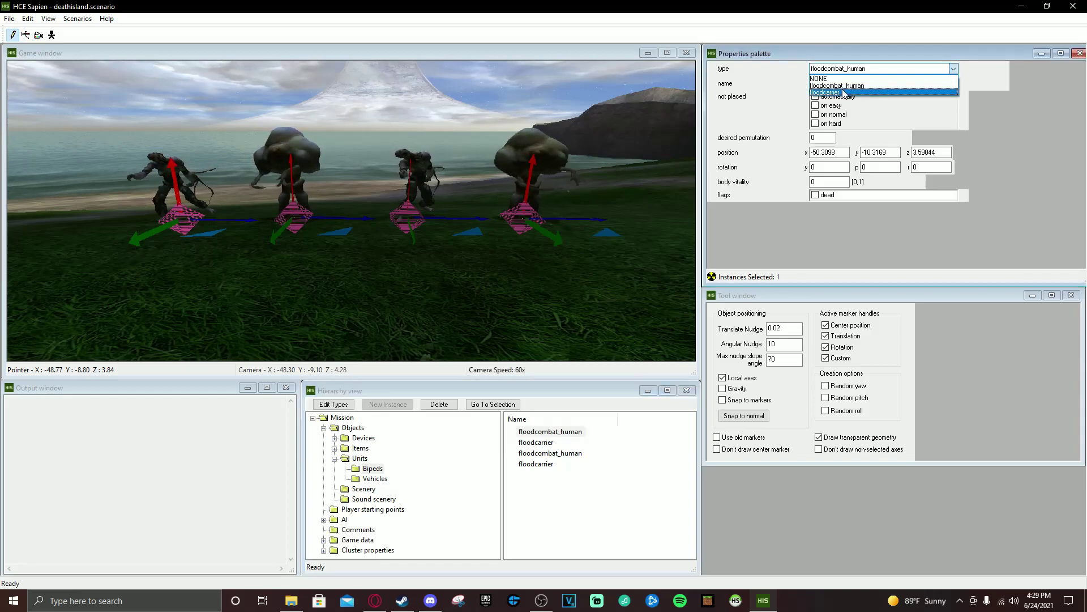
left_click(844, 92)
left_click(861, 69)
left_click(844, 85)
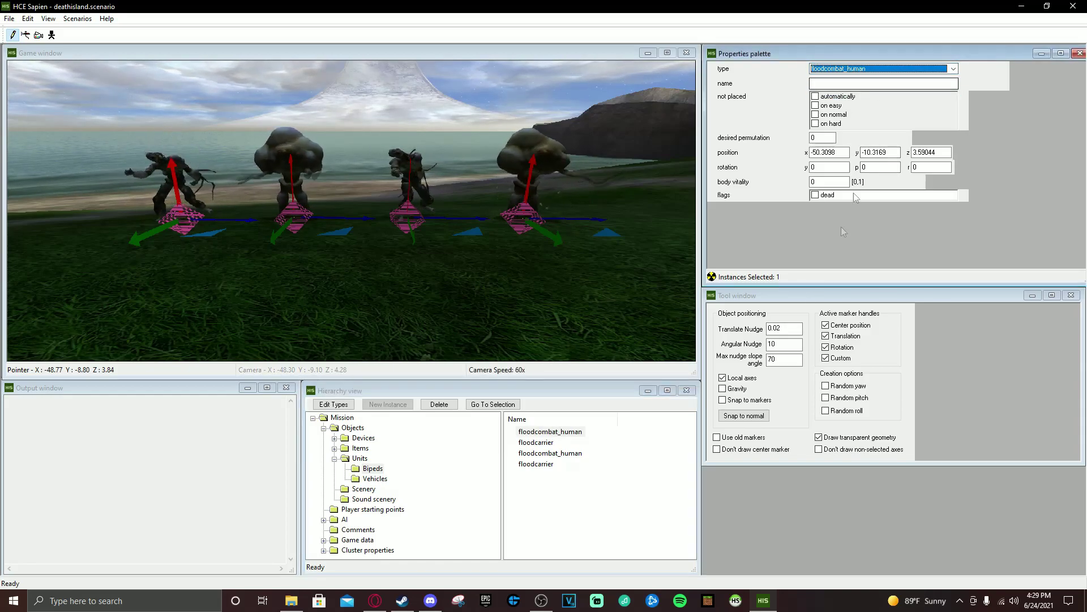
- Clear the selection and place another floodcombat_human biped beside the first one in the row, at about x -49.73, y -10.47, z 3.70
left_click(584, 478)
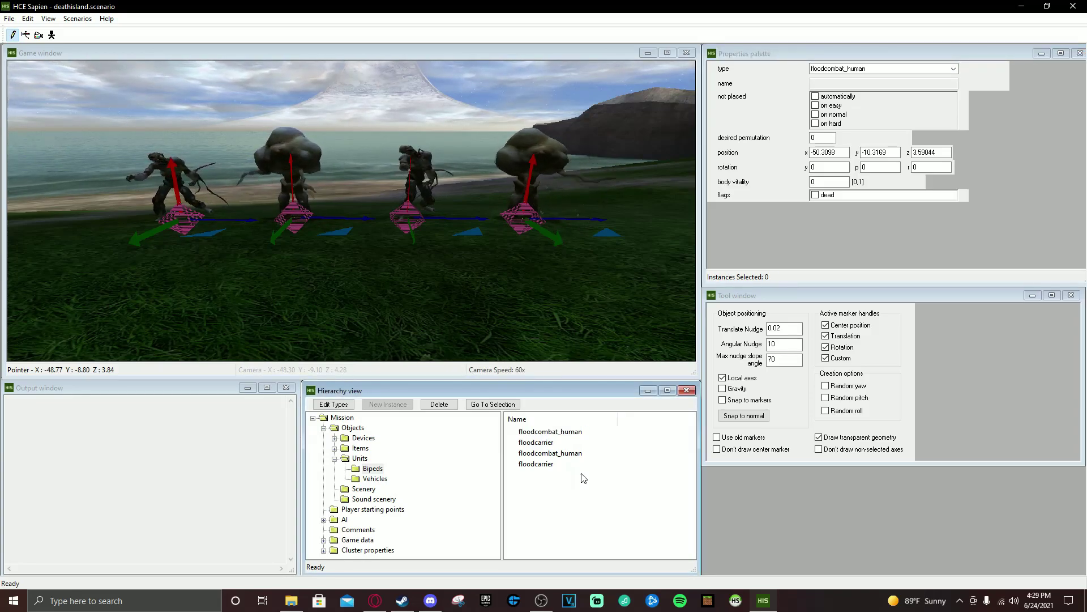
right_click(76, 235)
key("s")
middle_click_drag(351, 211, 230, 285)
key("w")
key("w")
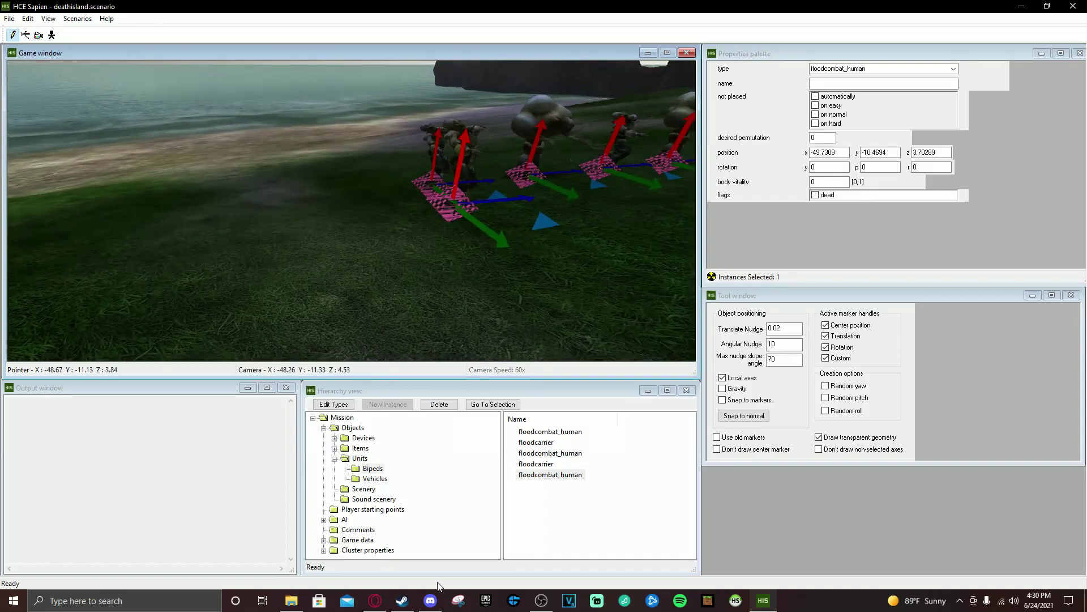
- Look through the AI category's subfolders in the hierarchy and open the Weapons category under Items
left_click(324, 520)
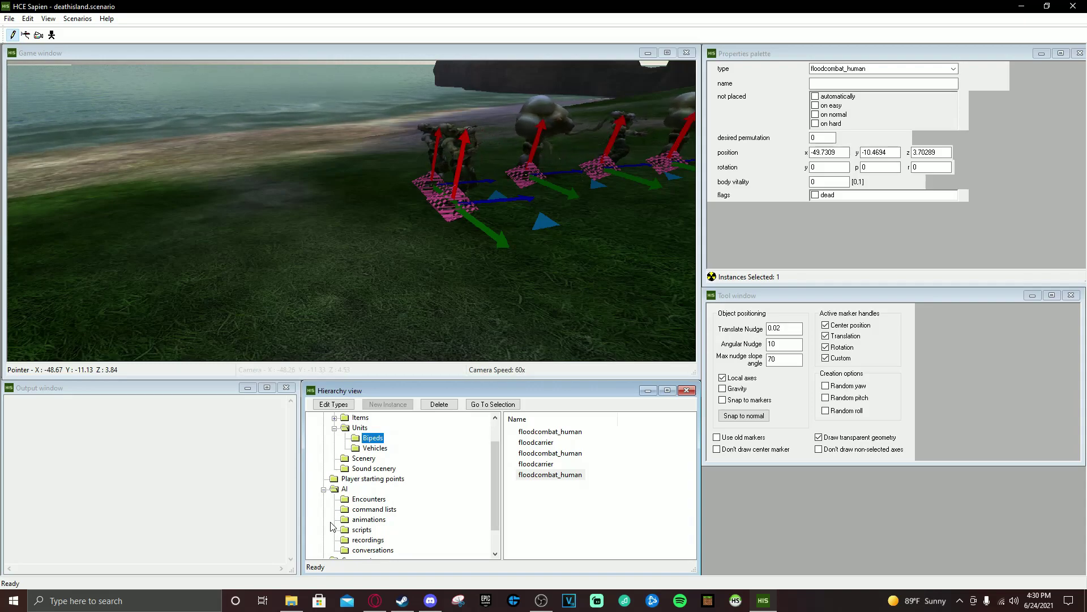
scroll(491, 482, "down", 1)
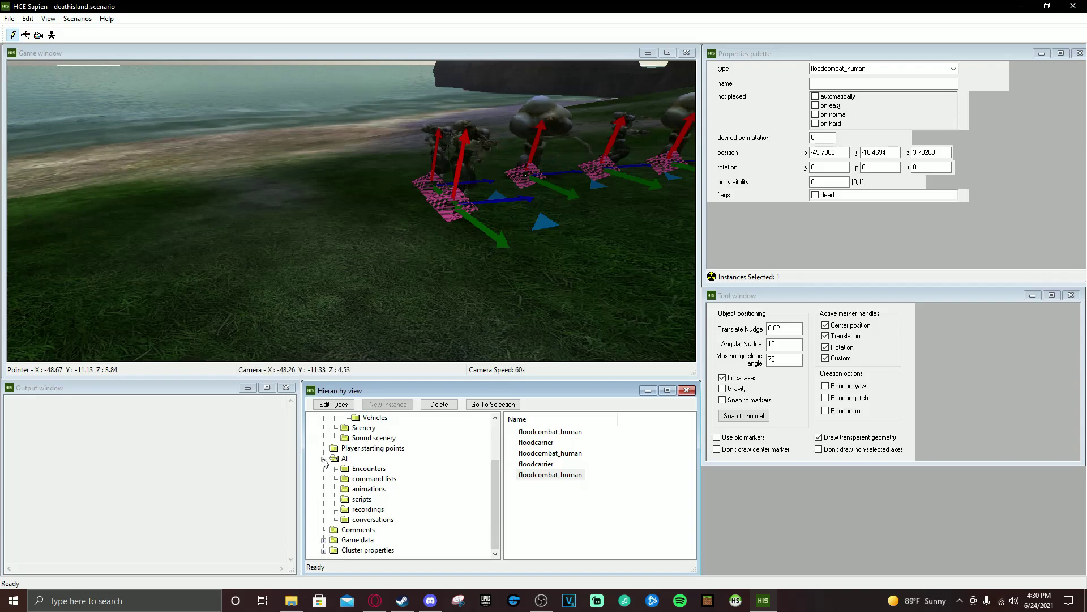
scroll(418, 520, "up", 1)
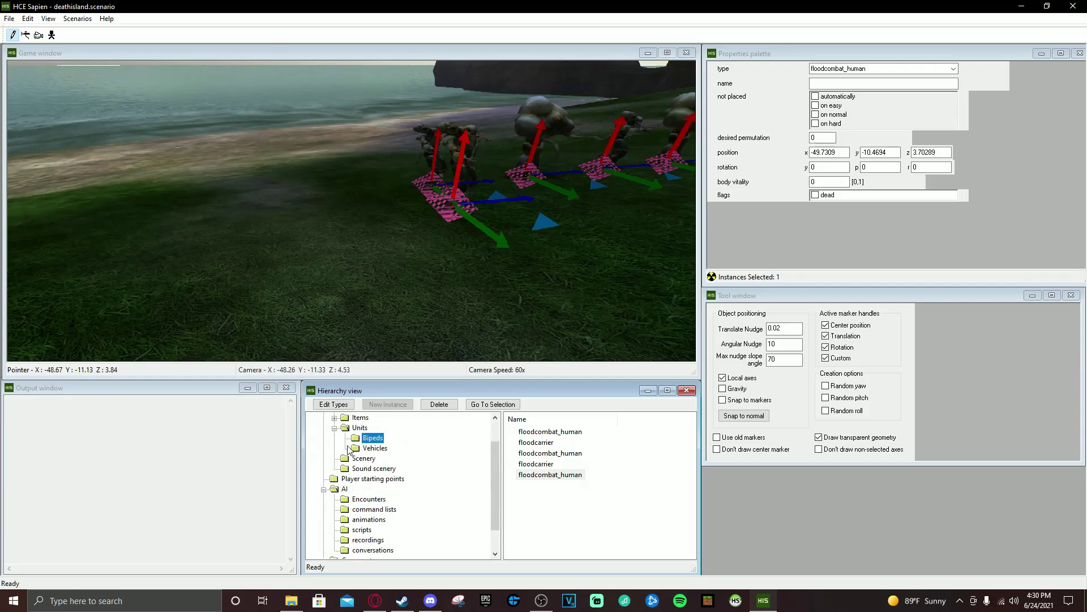
left_click_drag(496, 466, 495, 431)
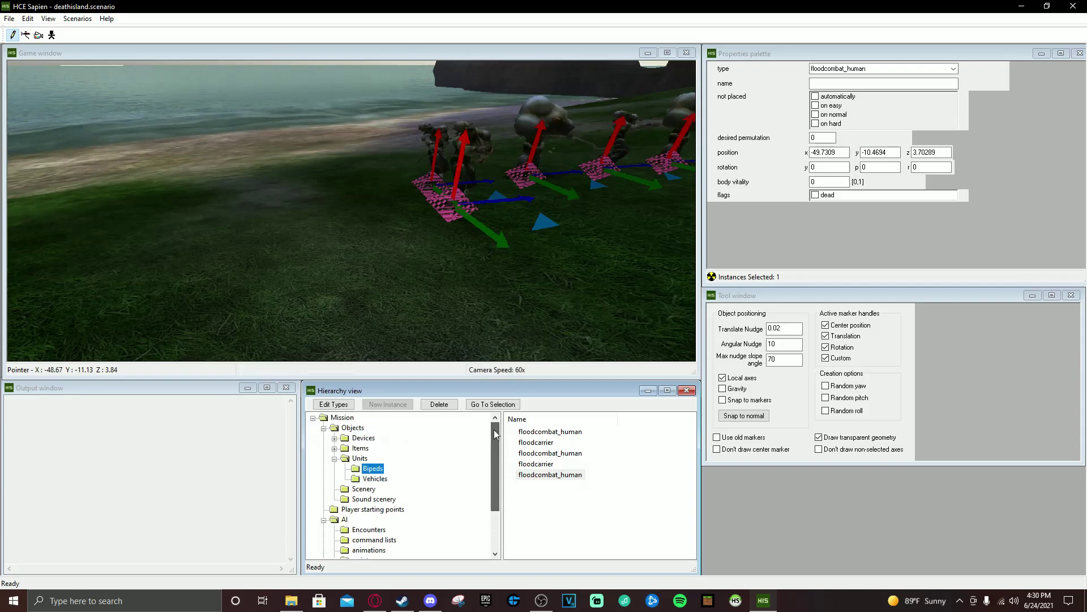
left_click(335, 448)
left_click(377, 469)
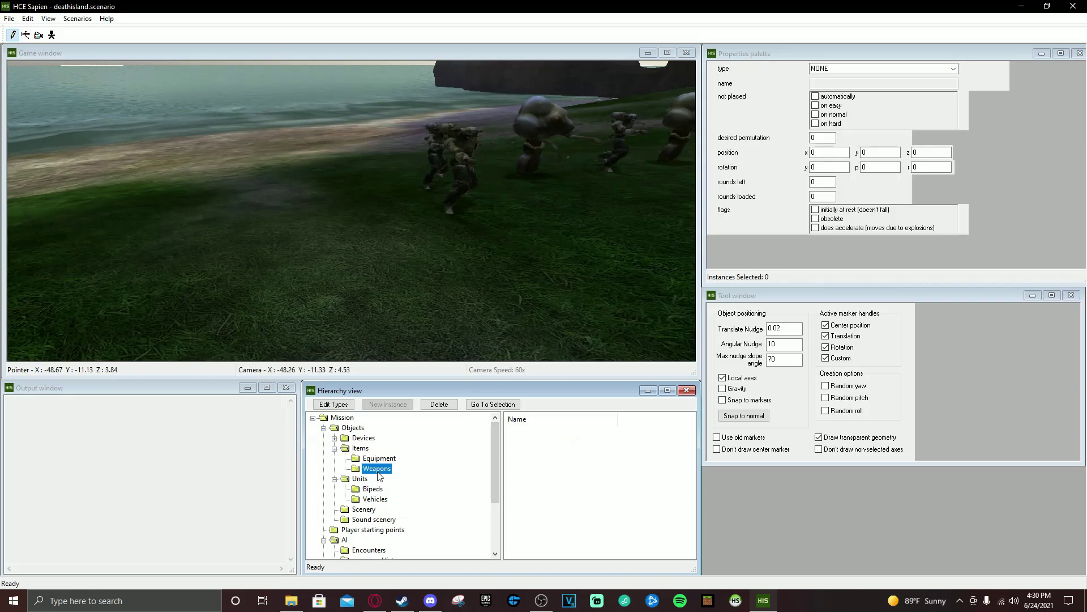
left_click(333, 403)
left_click(553, 380)
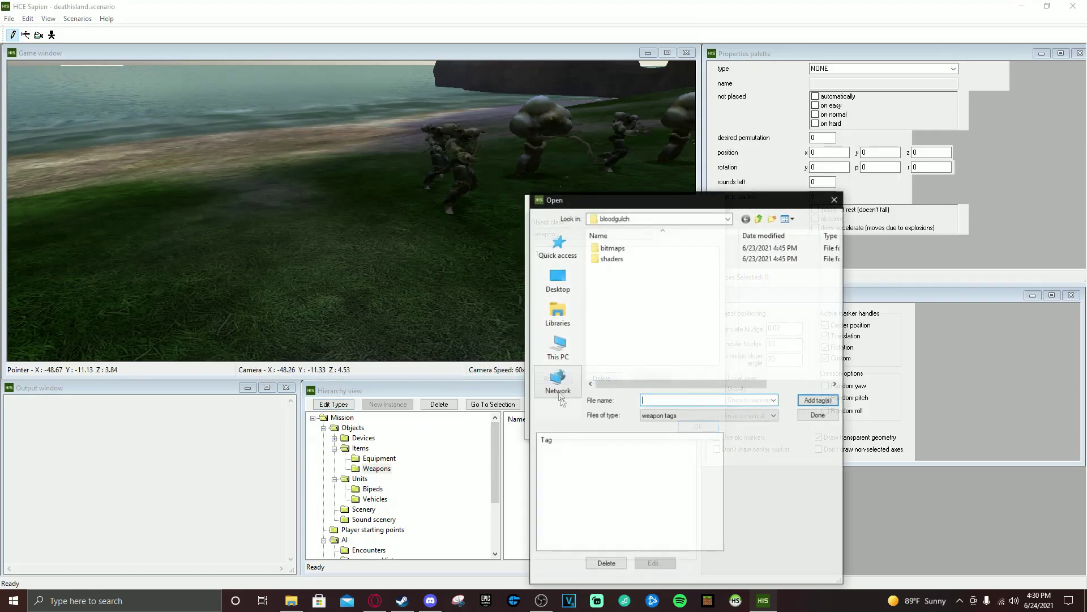
left_click(759, 219)
left_click(759, 219)
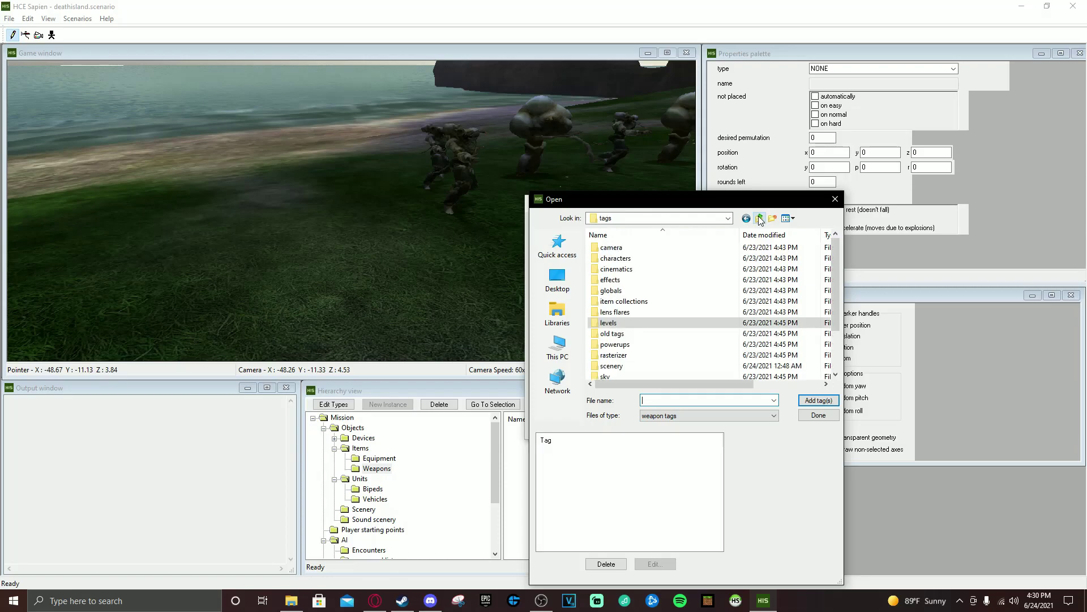
left_click(760, 218)
left_click(836, 199)
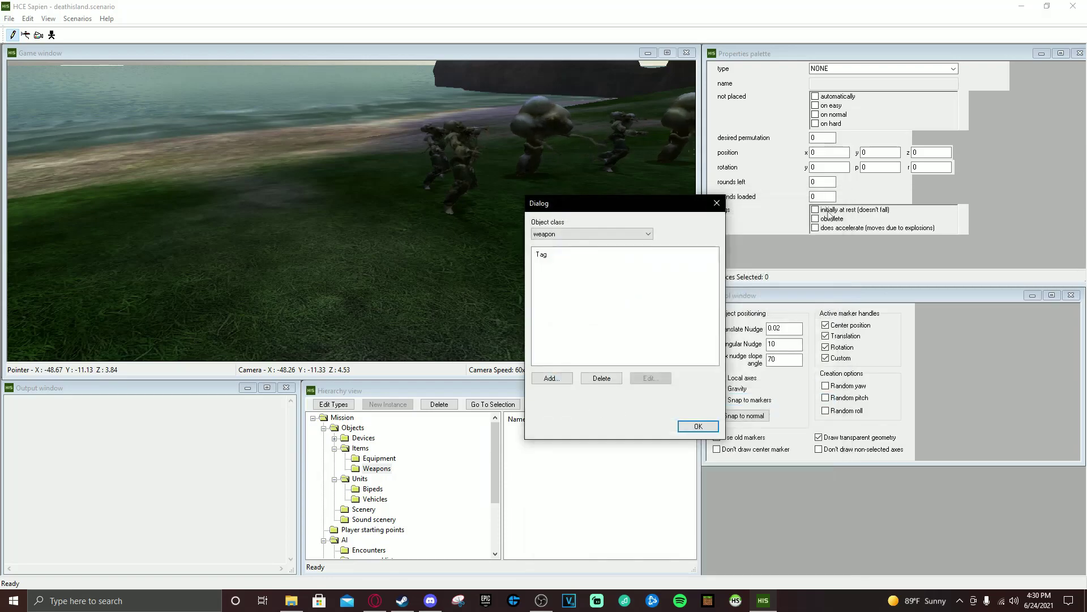
left_click(717, 203)
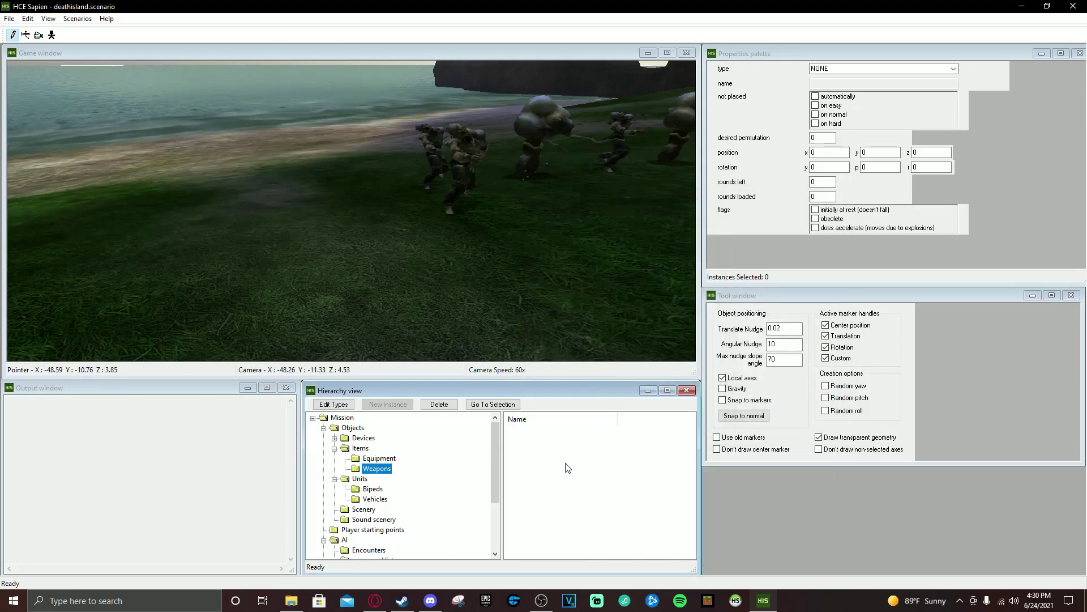
- Expand the Devices and Game data categories in the hierarchy and select Netgame Equipment
left_click(336, 440)
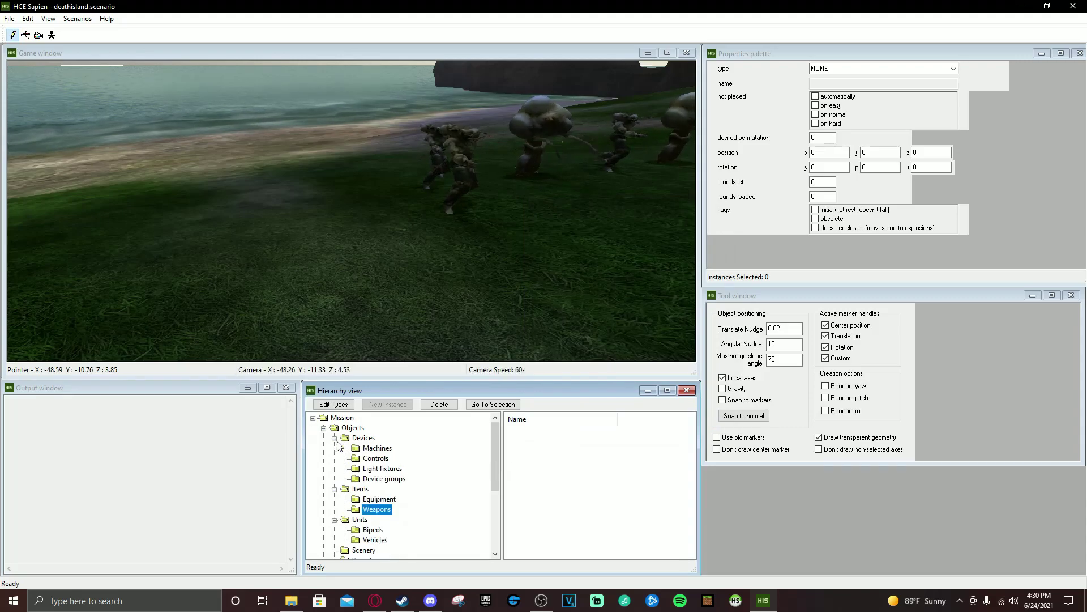
scroll(492, 469, "down", 2)
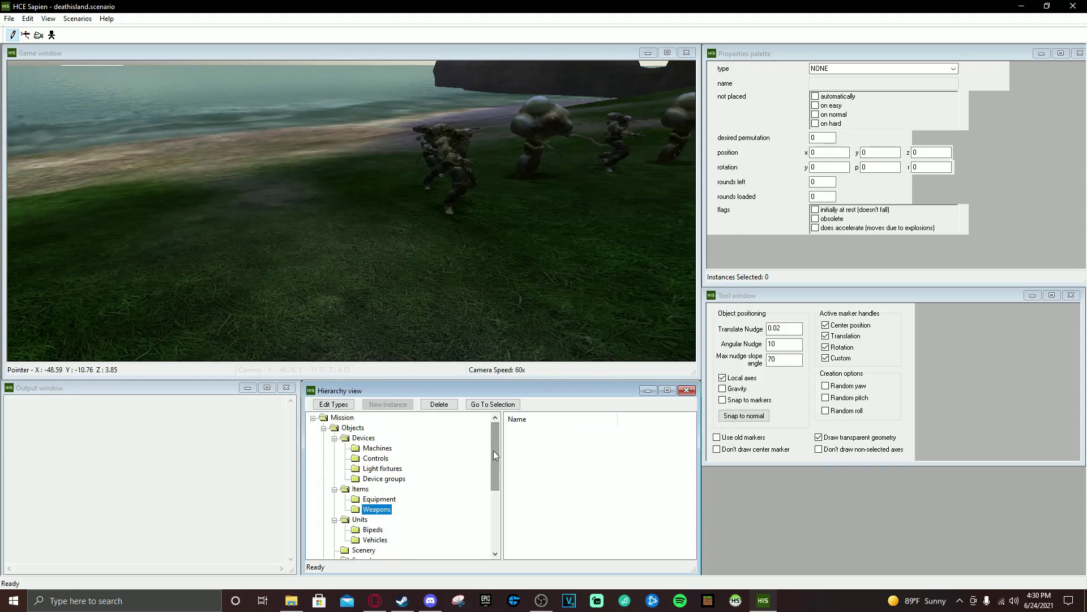
left_click_drag(496, 470, 498, 525)
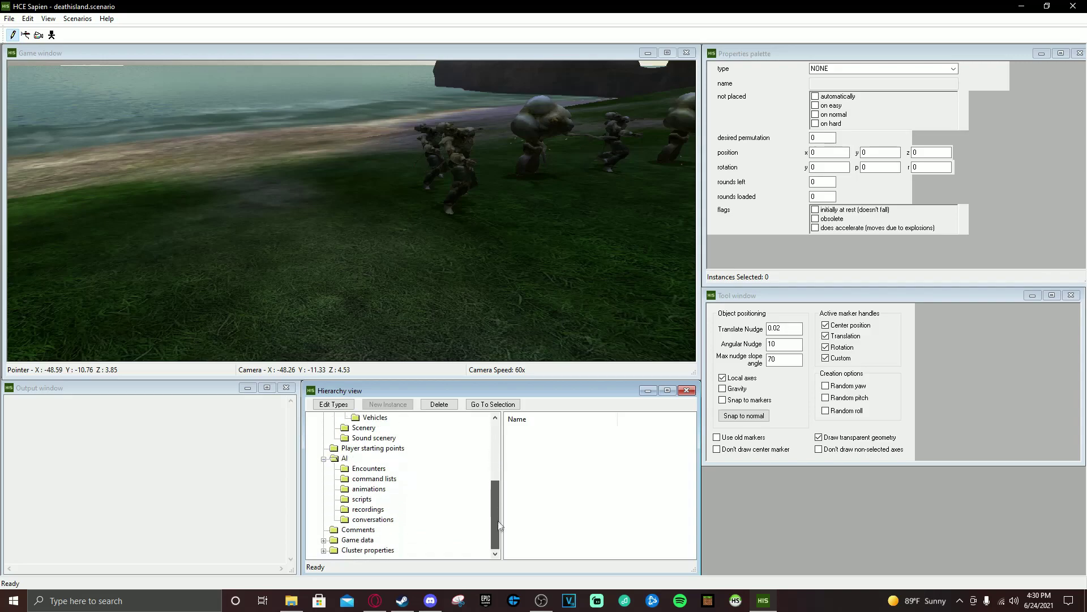
left_click(324, 540)
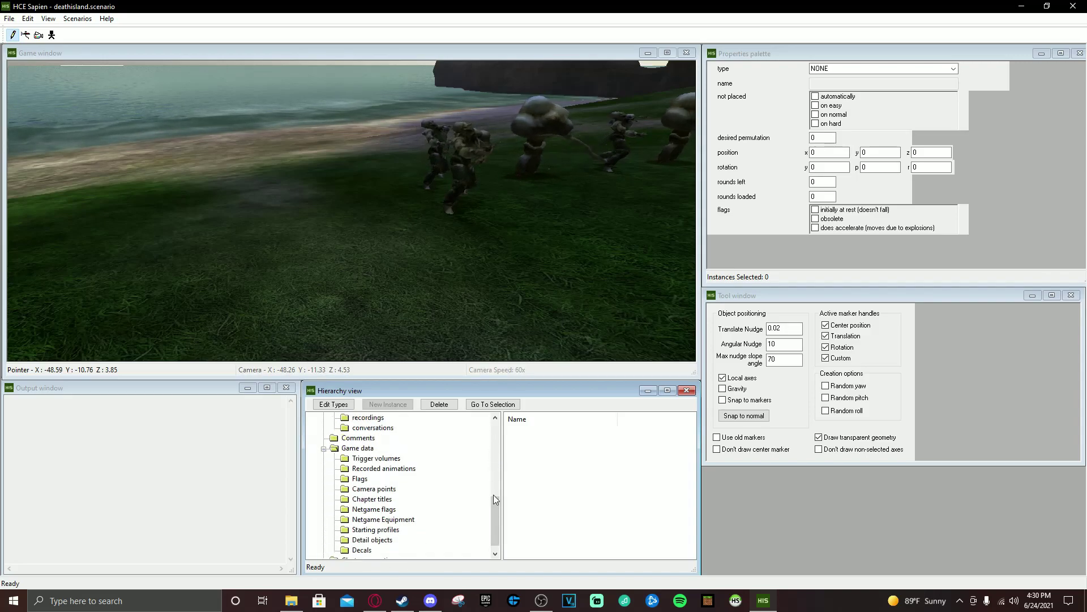
left_click_drag(491, 507, 492, 539)
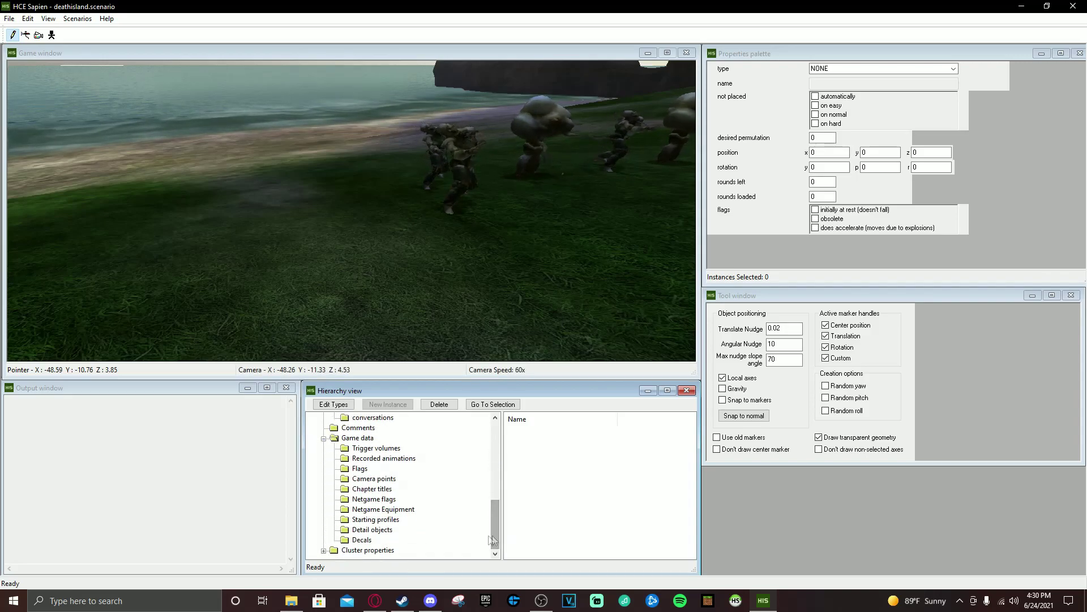
left_click(374, 510)
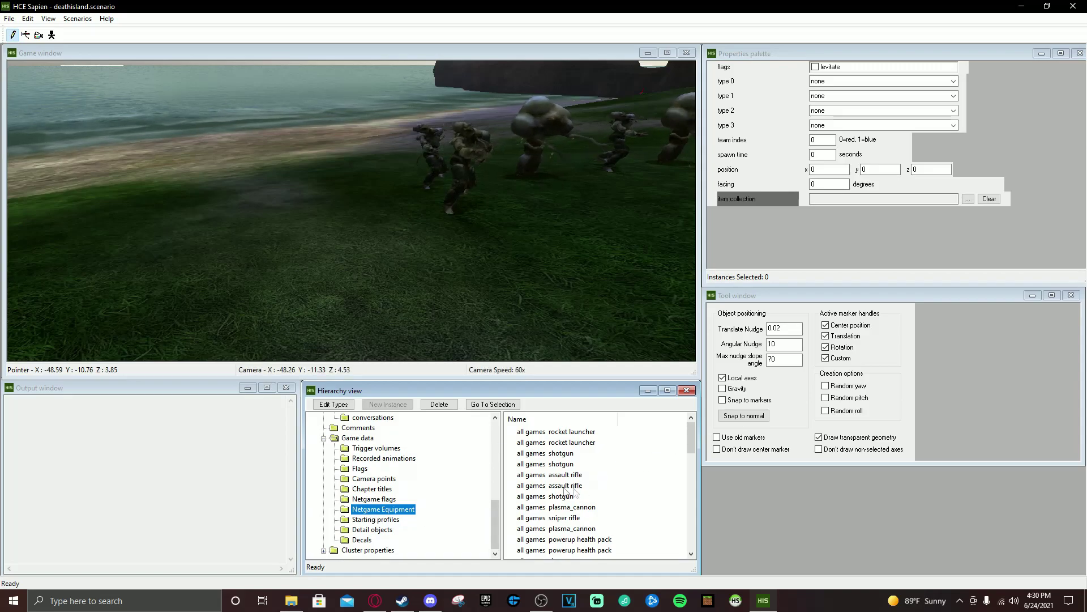
- Start adding a weapon tag to the object types and check the single weapons folder inside item collections
left_click(334, 405)
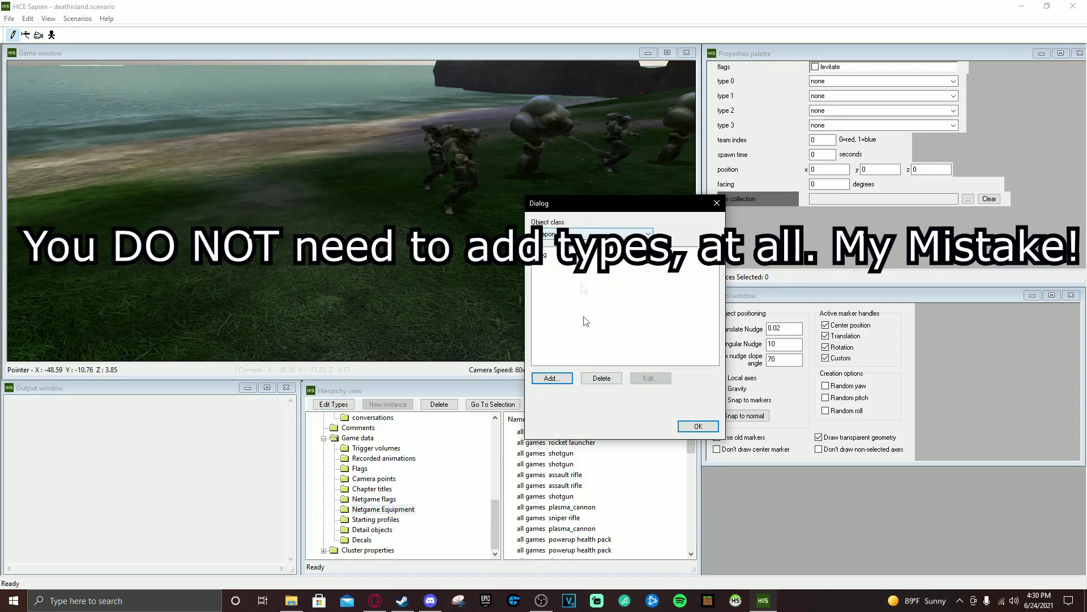
left_click(551, 378)
left_click(760, 218)
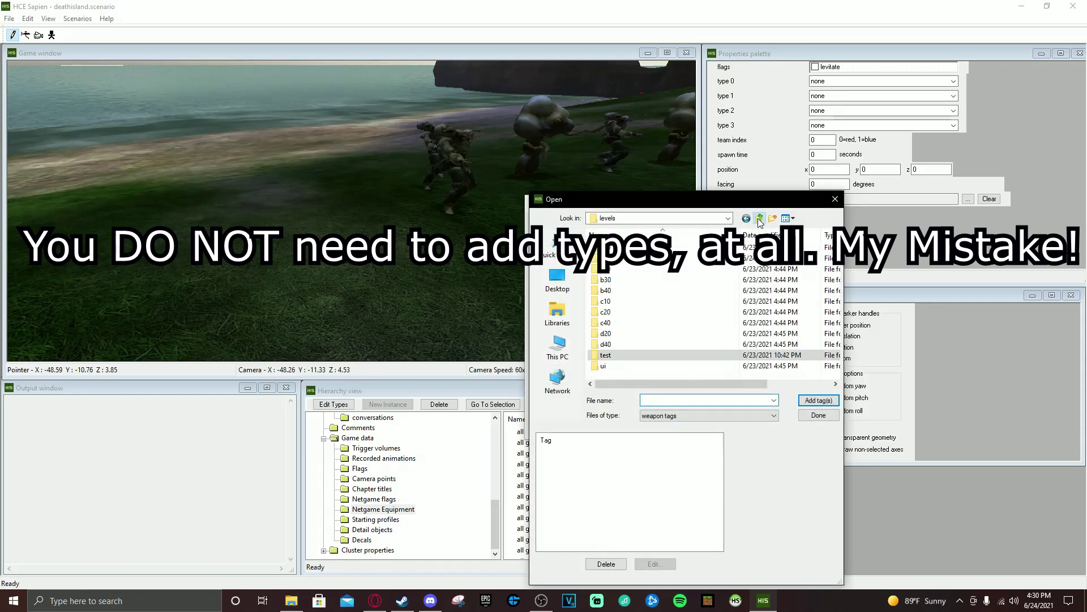
left_click(760, 218)
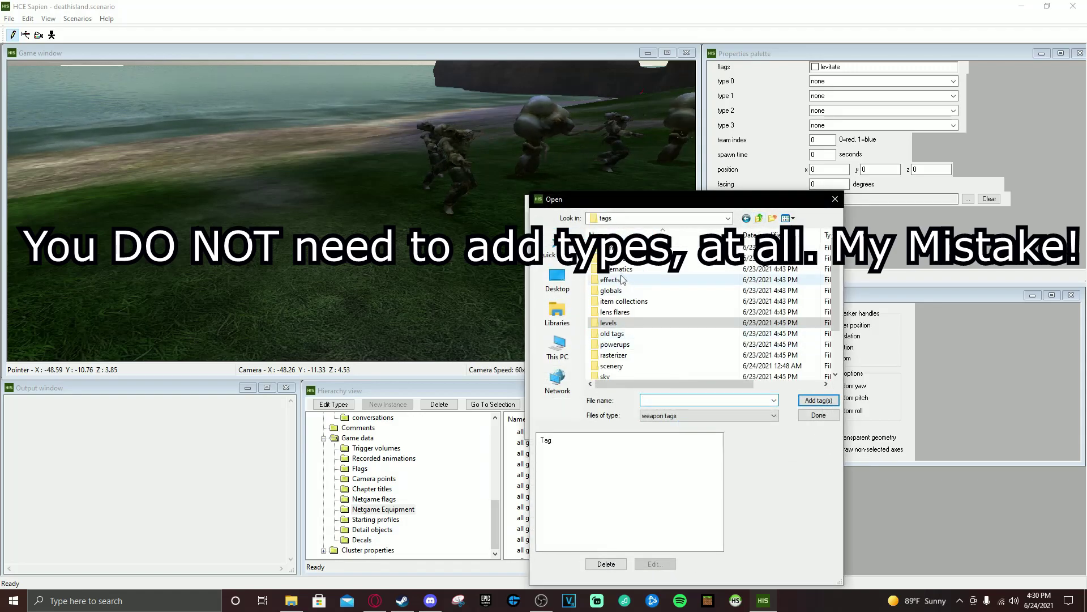
scroll(658, 280, "down", 1)
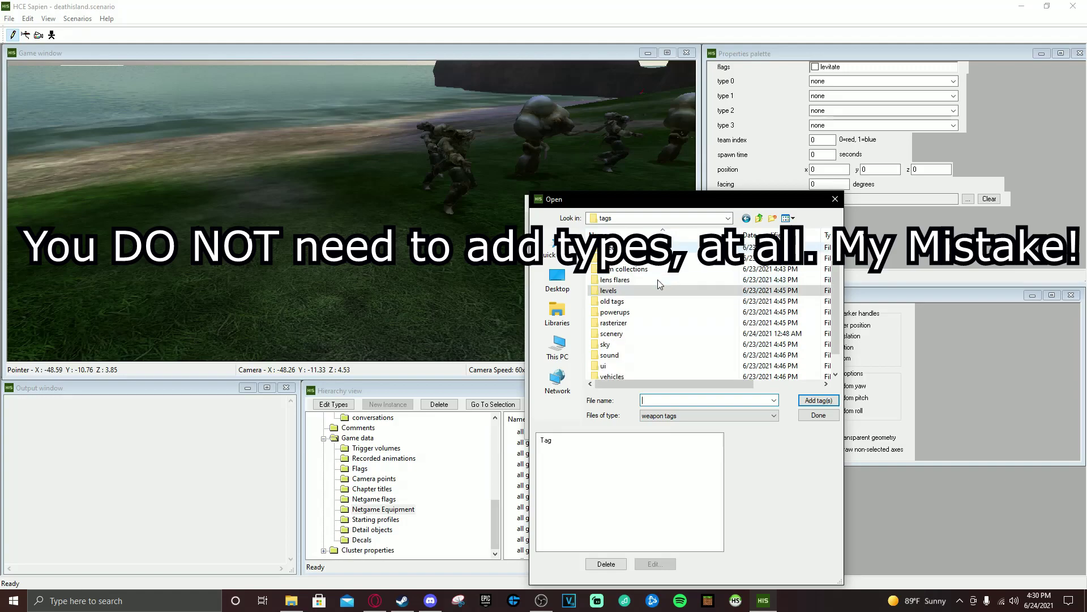
double_click(633, 273)
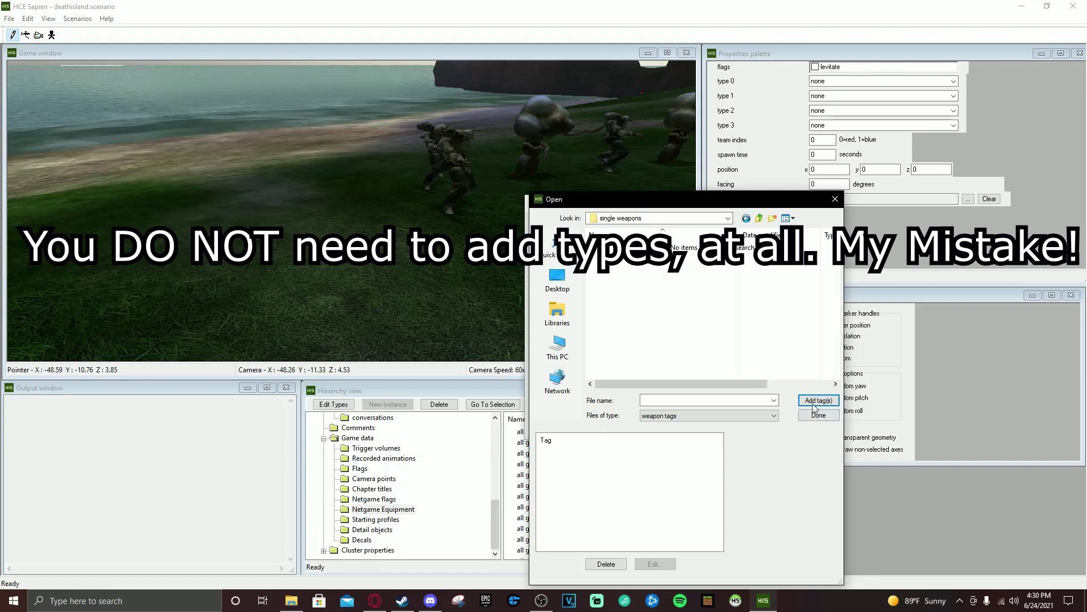
left_click(761, 219)
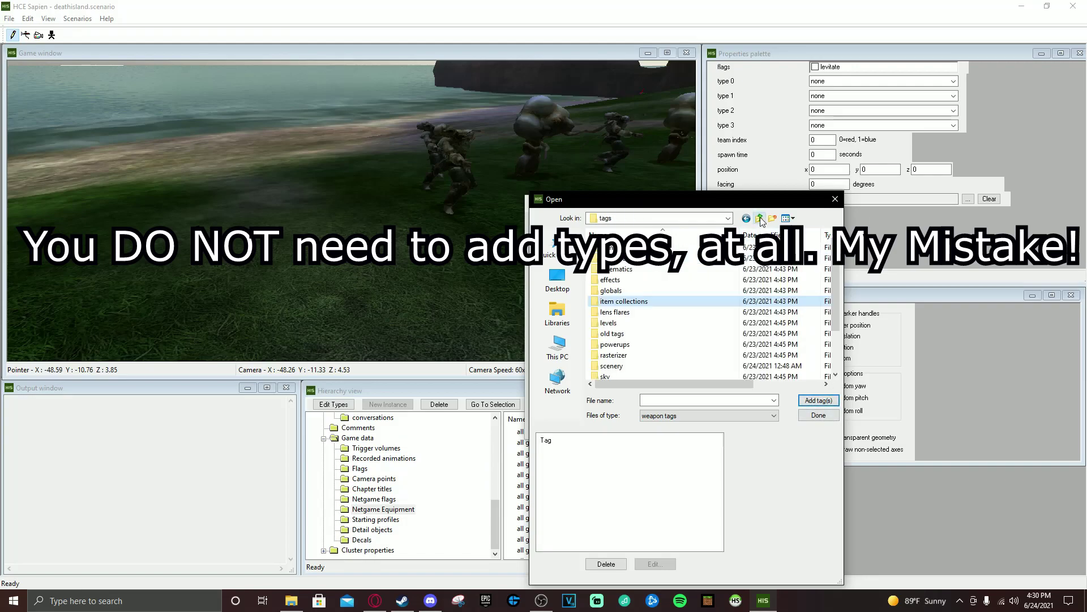
- Add gravity rifle.weapon from the gravity rifle folder in weapons to the weapon object types and accept the list
scroll(680, 360, "down", 2)
double_click(680, 366)
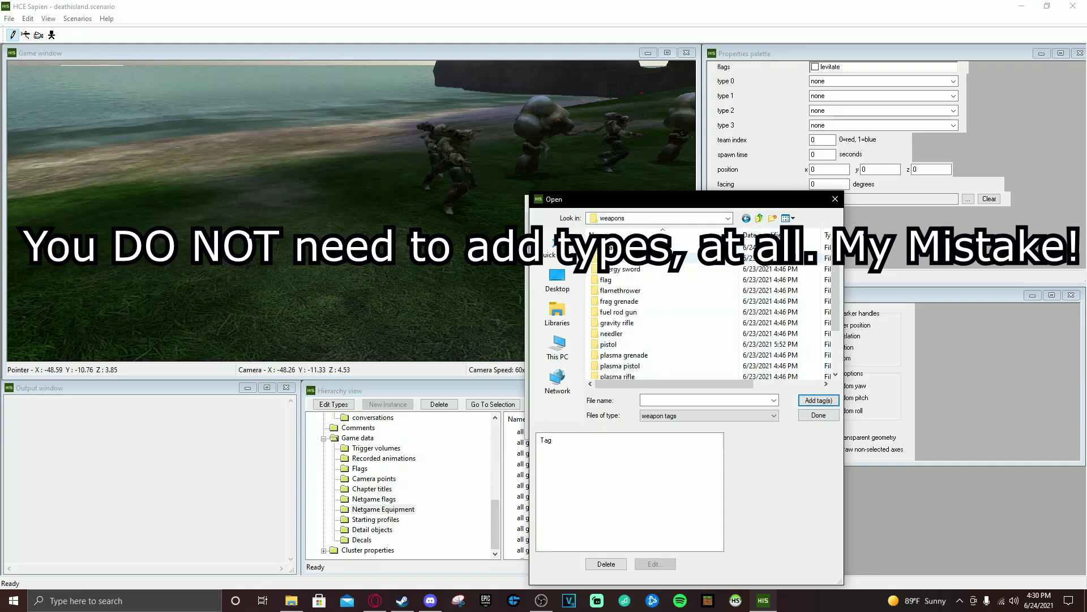
double_click(618, 322)
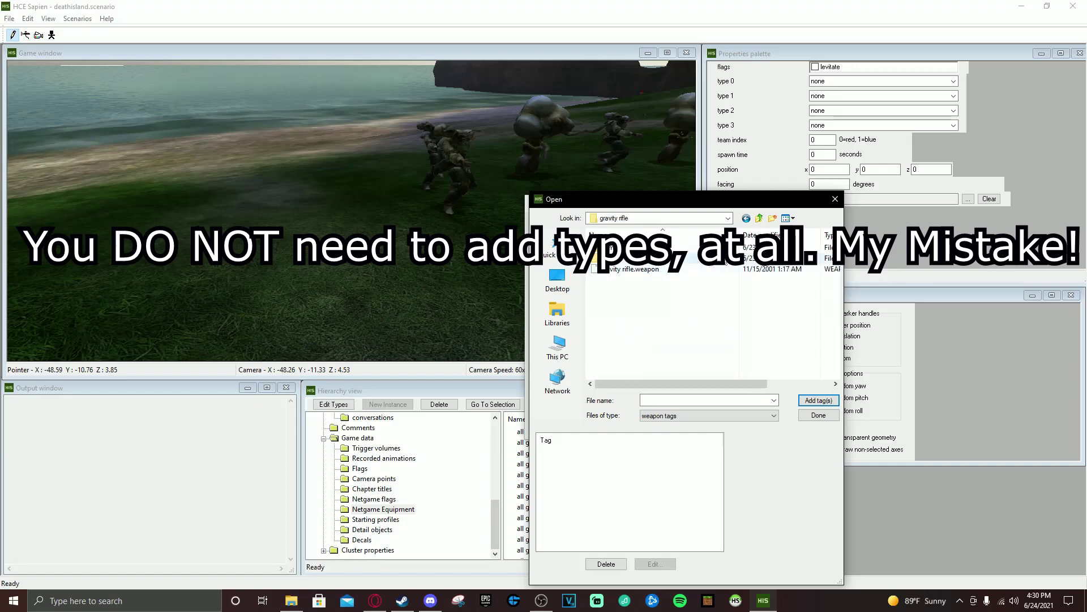
left_click(711, 272)
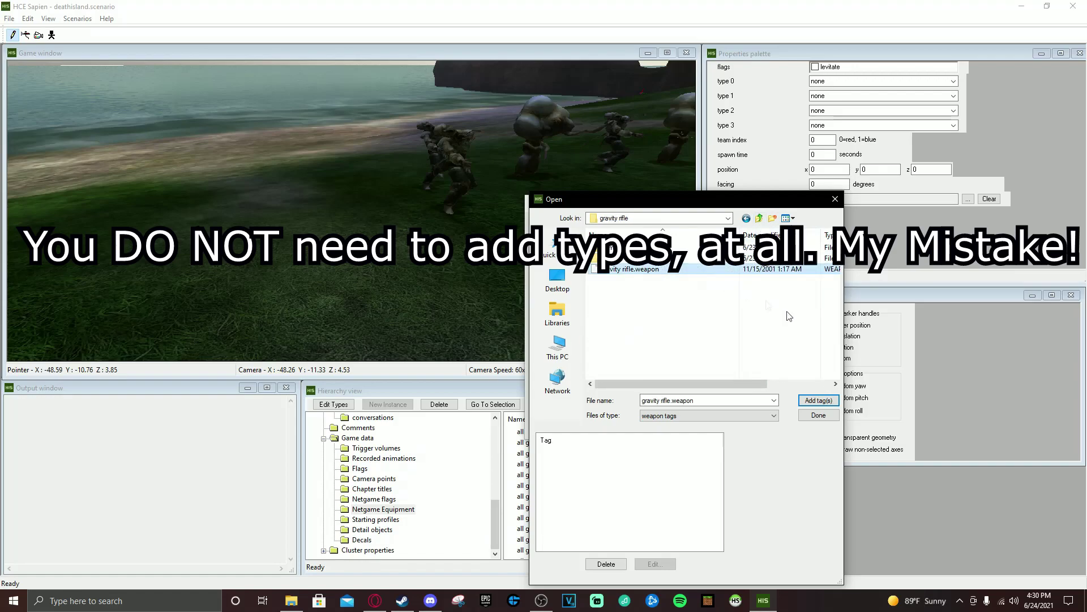
left_click(819, 415)
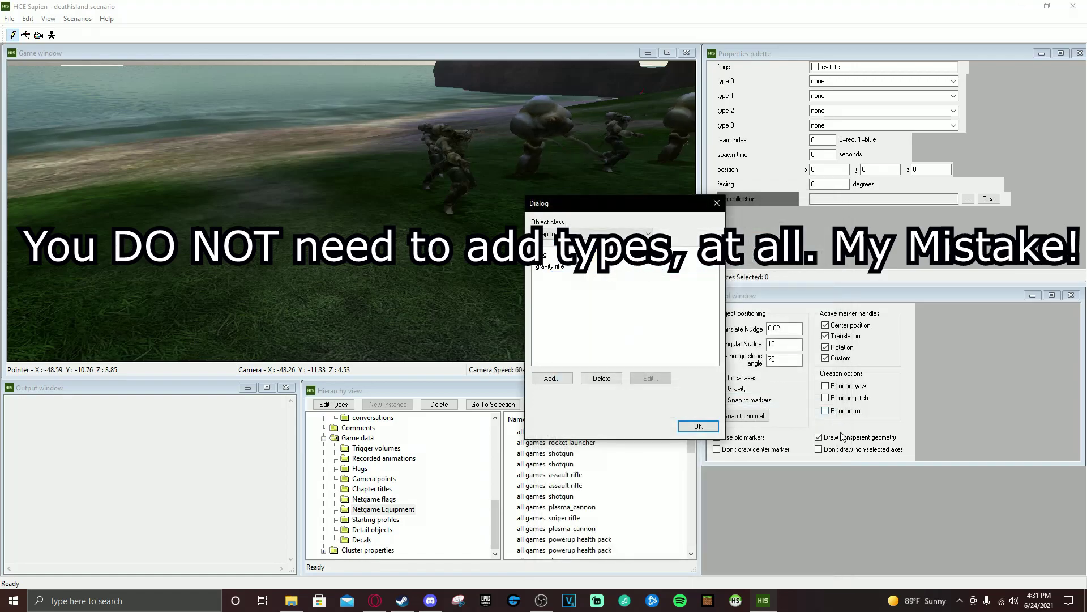
left_click(692, 425)
- Place a Netgame Equipment item on the grass in front of the biped row, at about x -49.35, y -9.13, z 3.76
key("d")
middle_click_drag(566, 302, 595, 329)
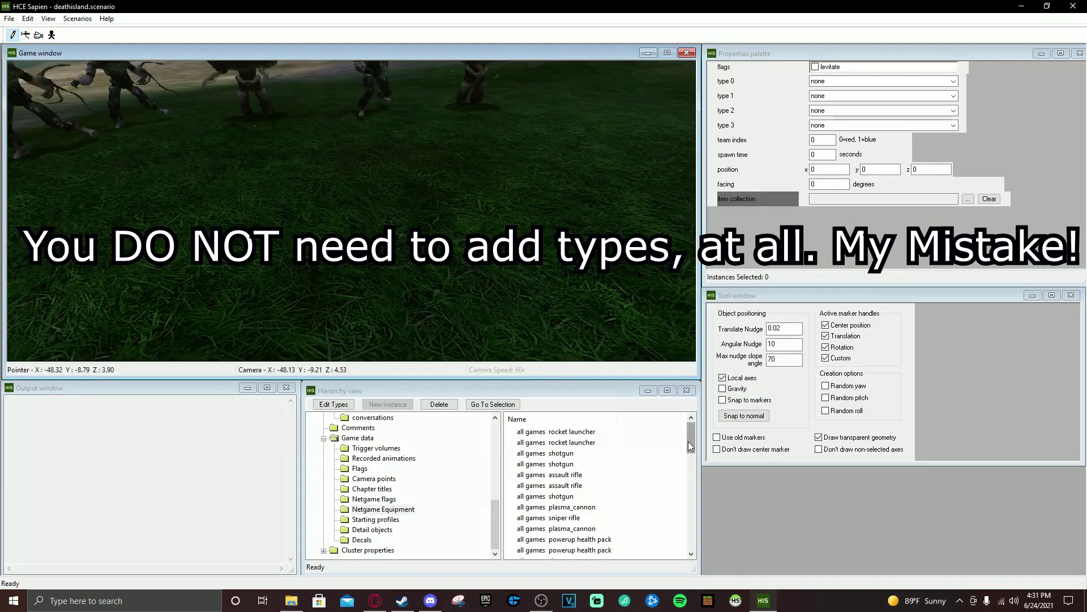
right_click(343, 163)
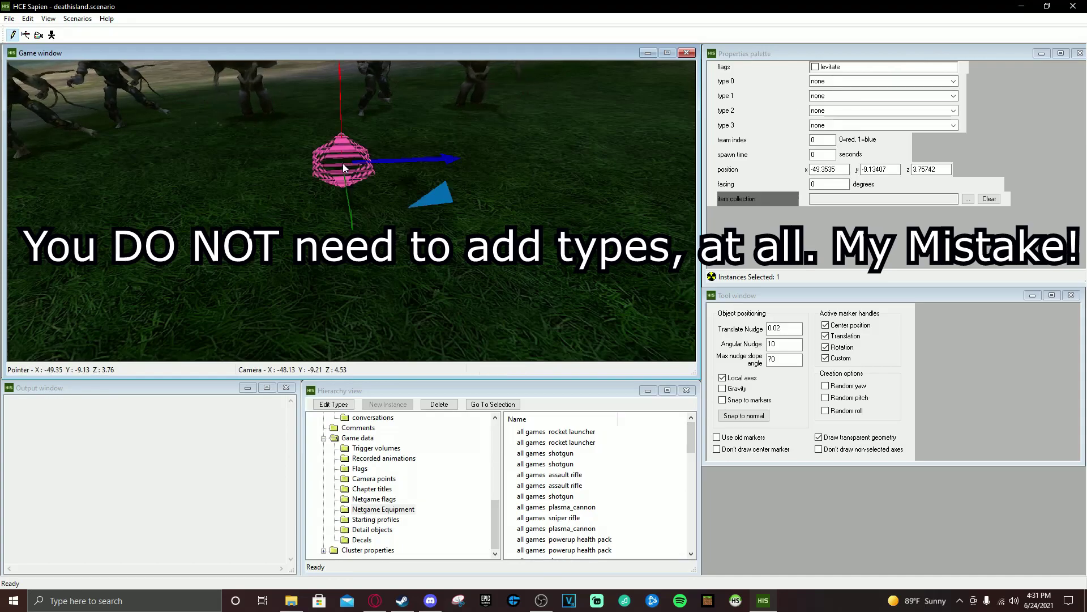
key("w")
key("d")
mouse_move(343, 163)
middle_mouse_down()
mouse_move(227, 165)
mouse_move(218, 178)
middle_mouse_up()
key("shift")
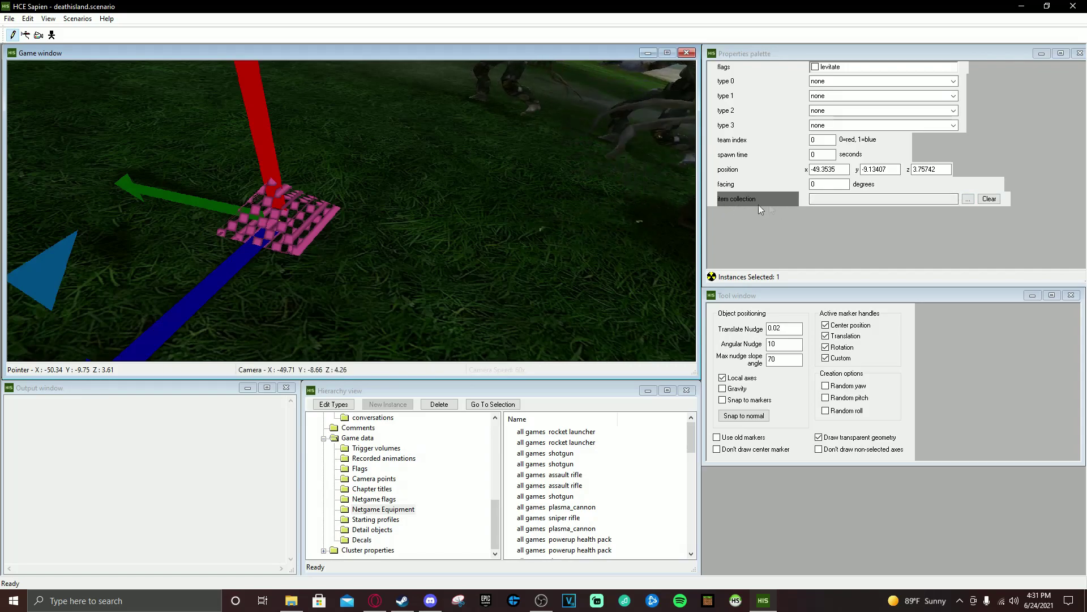
- Assign plasma pistol.item_collection from the single weapons folder in item collections to the placed Netgame Equipment item
left_click(969, 199)
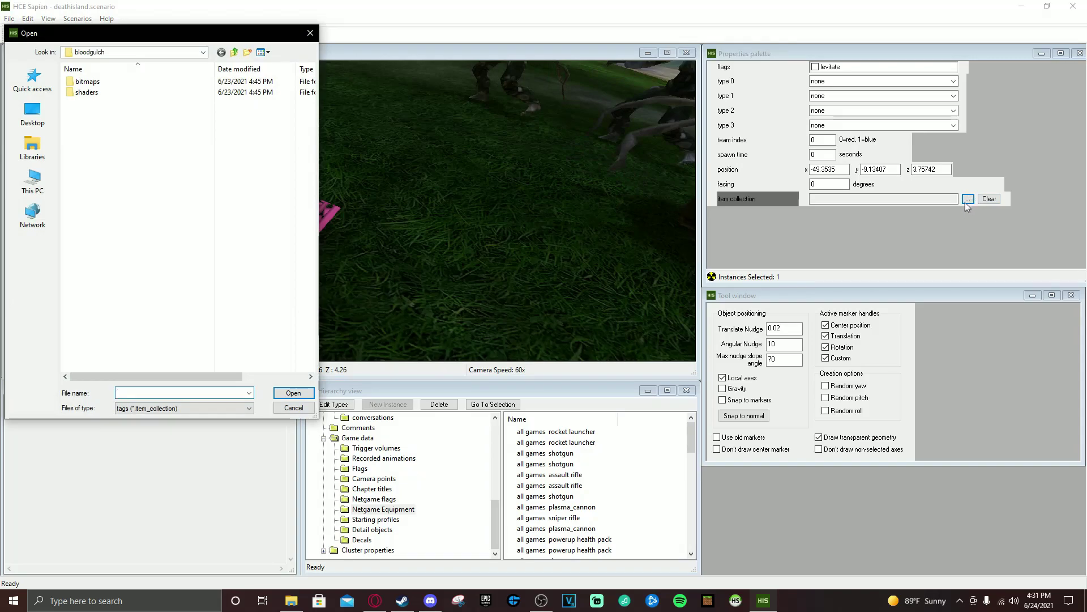
left_click(234, 53)
left_click(235, 53)
left_click(235, 53)
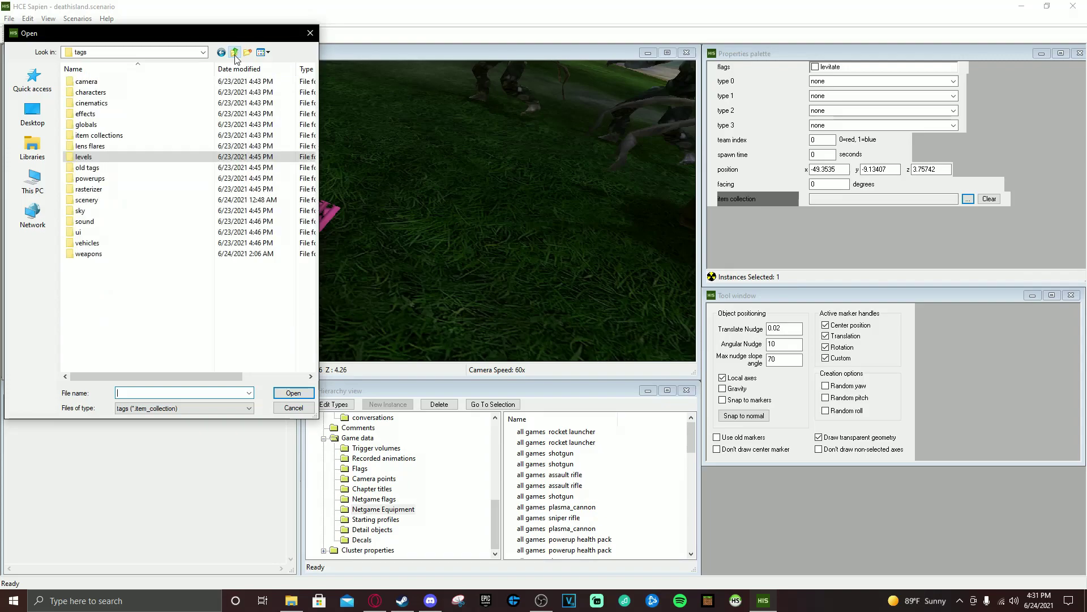
left_click(109, 138)
double_click(109, 138)
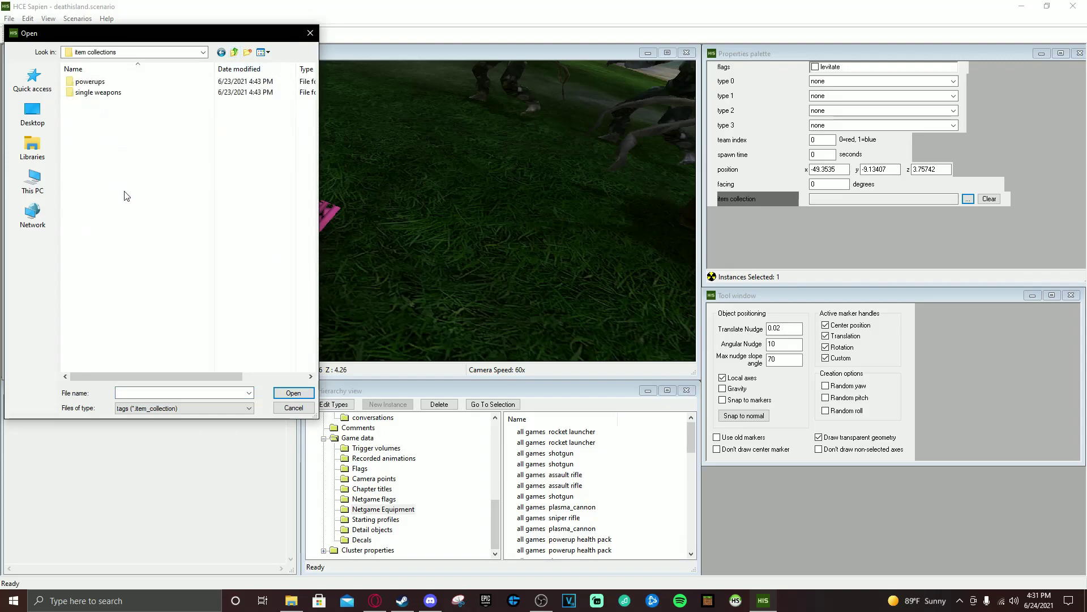
double_click(95, 92)
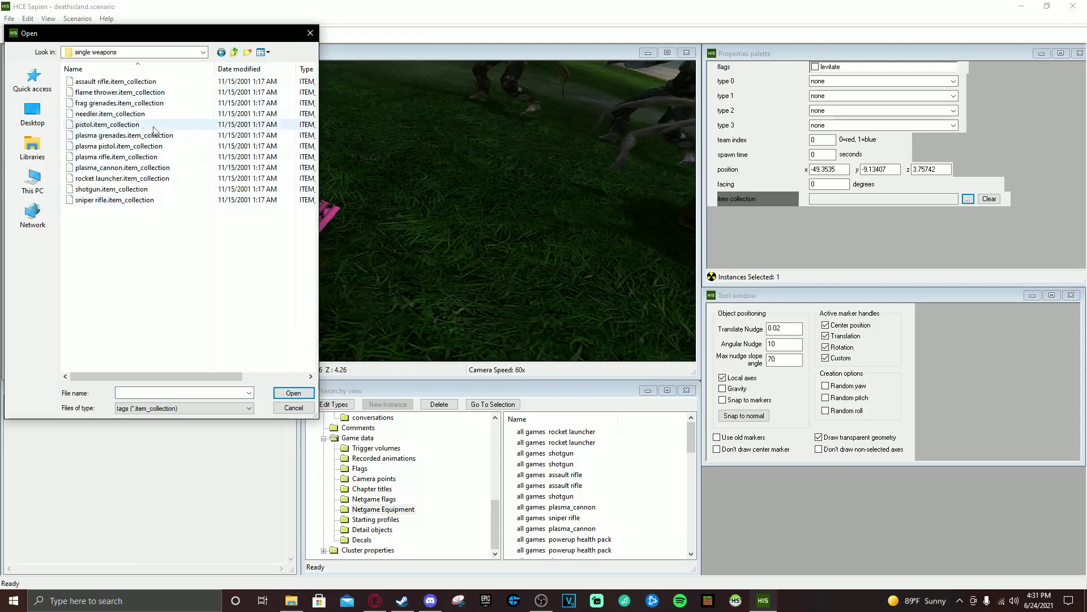
left_click(111, 151)
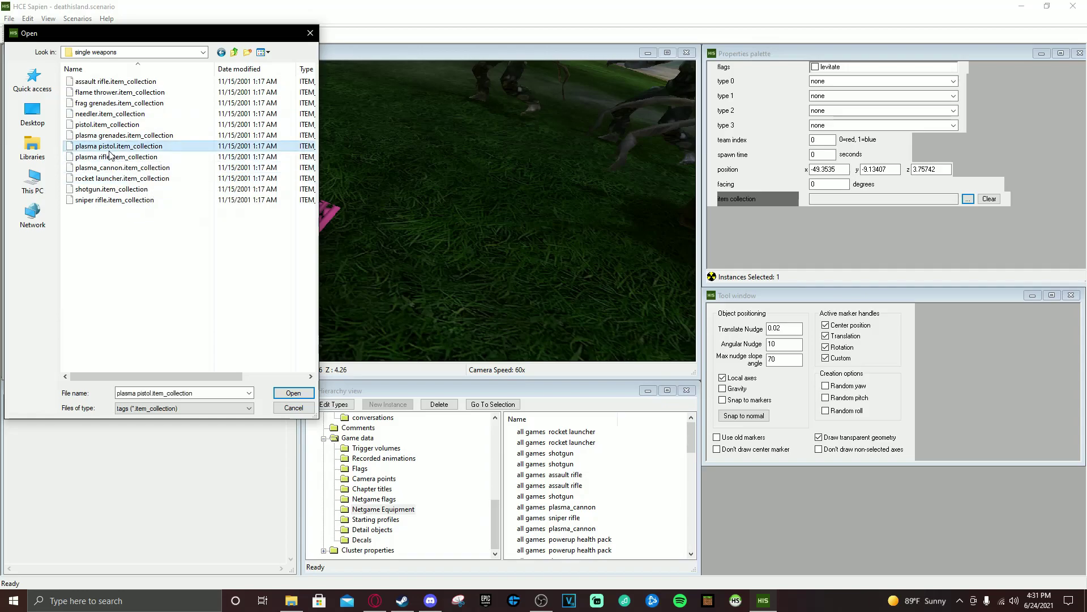
left_click(293, 393)
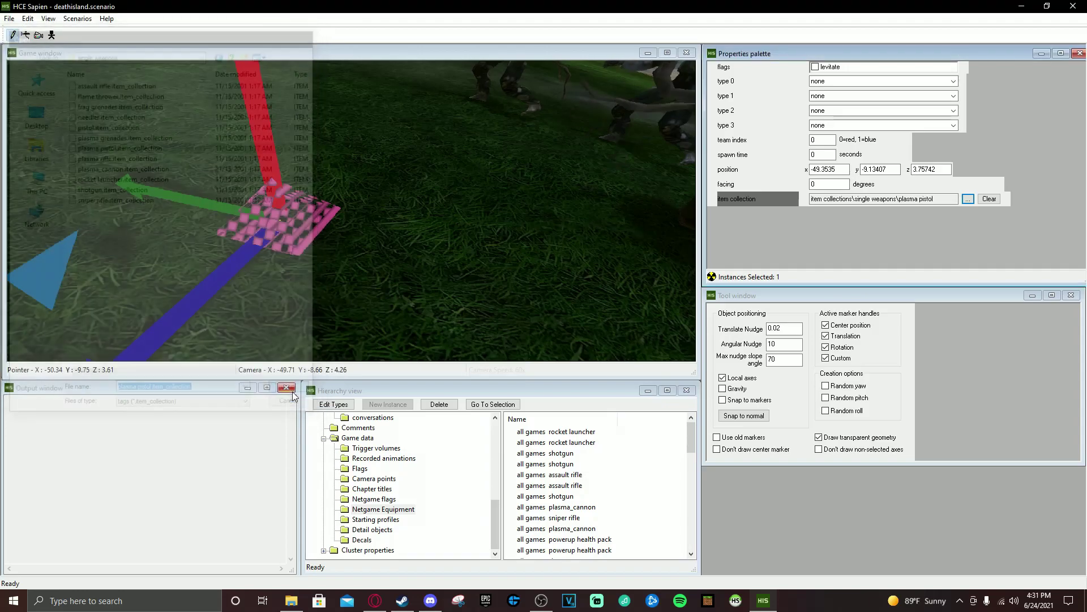
- Inspect the plasma pistol equipment item on the grass from several angles and find its entry in the Netgame Equipment list
key("w")
key("a")
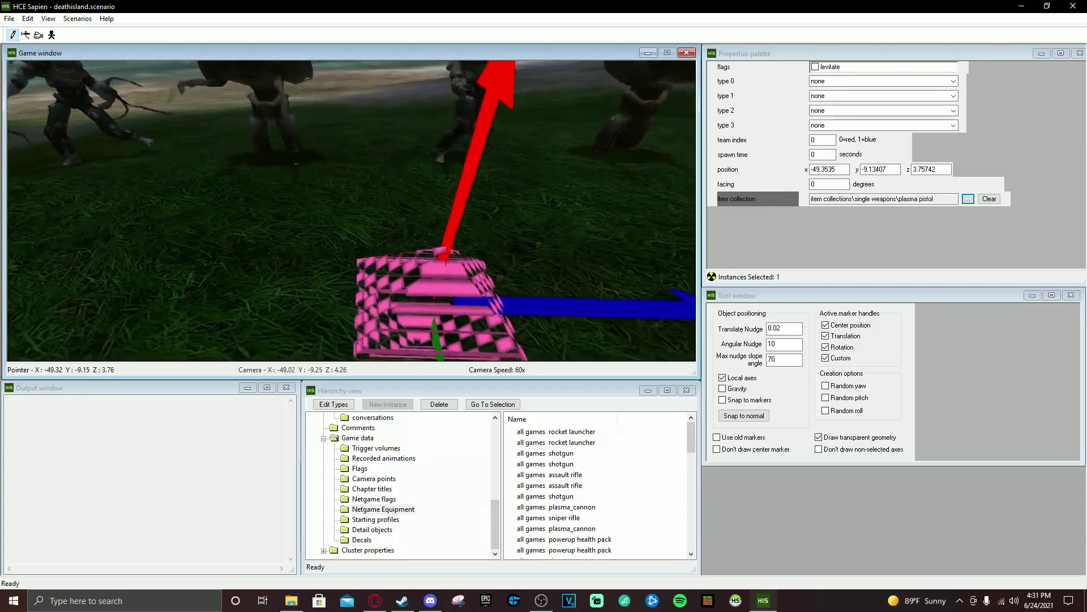
key("s")
key("d")
middle_click_drag(252, 201, 238, 200)
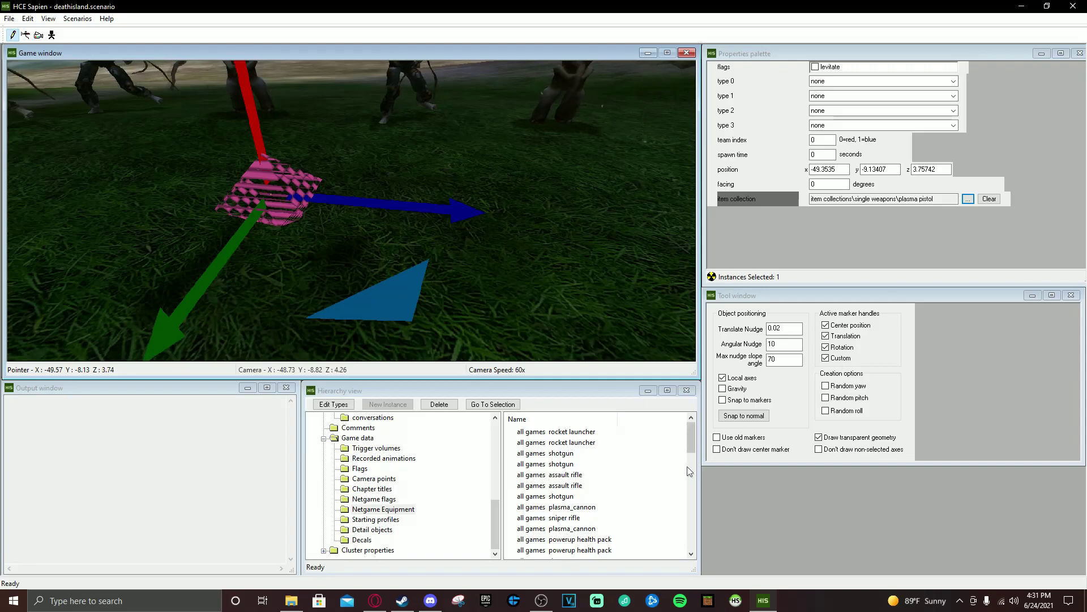
left_click_drag(693, 439, 692, 566)
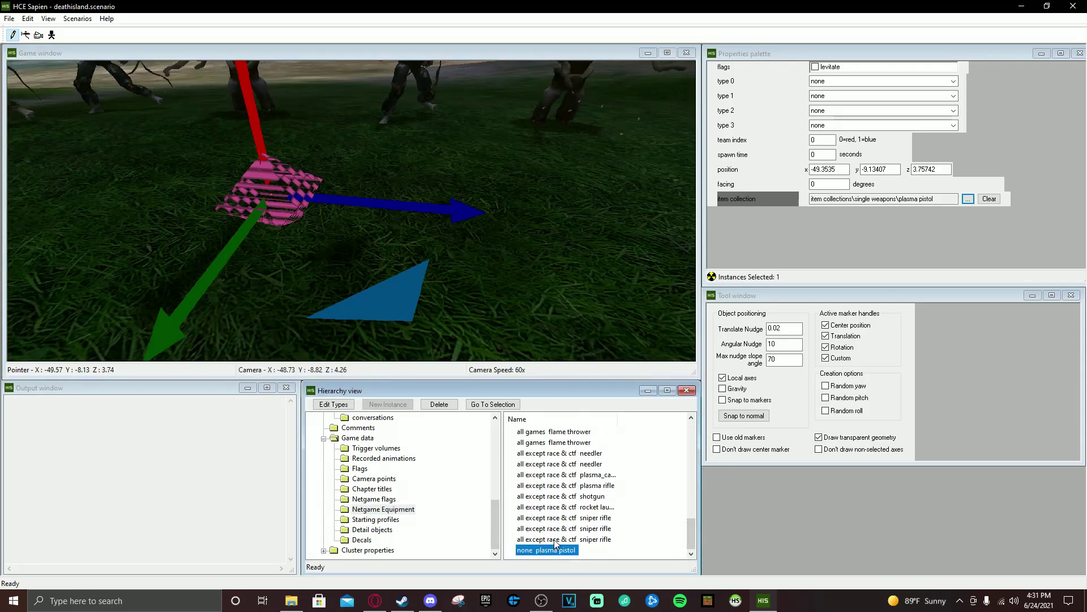
middle_click_drag(358, 248, 340, 229)
mouse_move(351, 210)
middle_mouse_down()
mouse_move(388, 205)
mouse_move(227, 161)
mouse_move(187, 170)
mouse_move(362, 164)
mouse_move(354, 170)
mouse_move(492, 241)
middle_mouse_up()
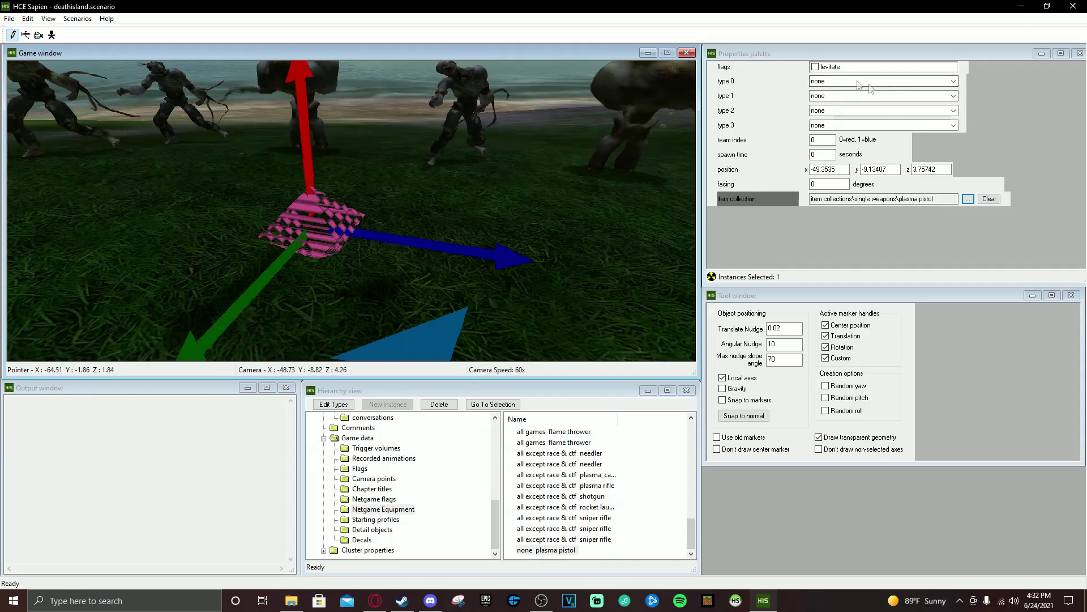
- Compare the plasma pistol's properties with existing flame thrower, rocket launcher and plasma grenades entries in Netgame Equipment
left_click(532, 551)
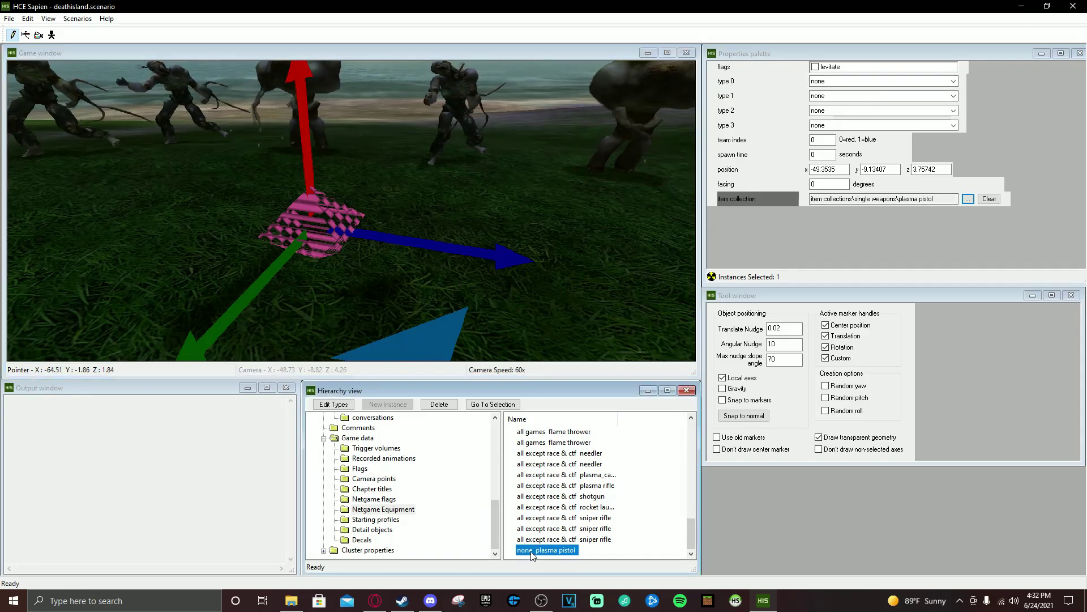
scroll(530, 553, "up", 1)
left_click(528, 551)
left_click(562, 442)
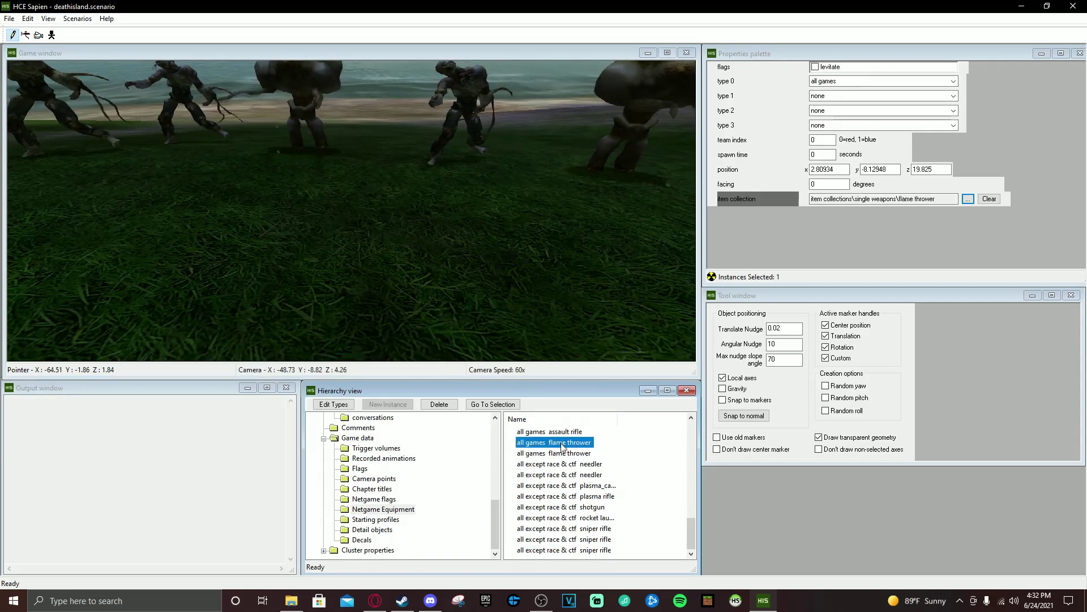
scroll(562, 443, "up", 3)
left_click(555, 454)
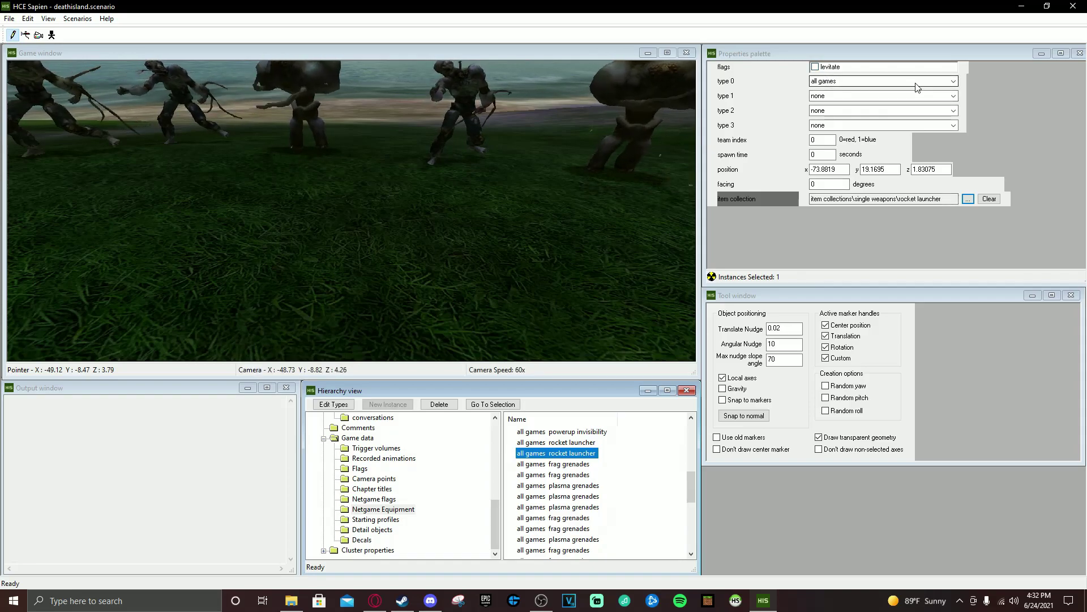
left_click(542, 497)
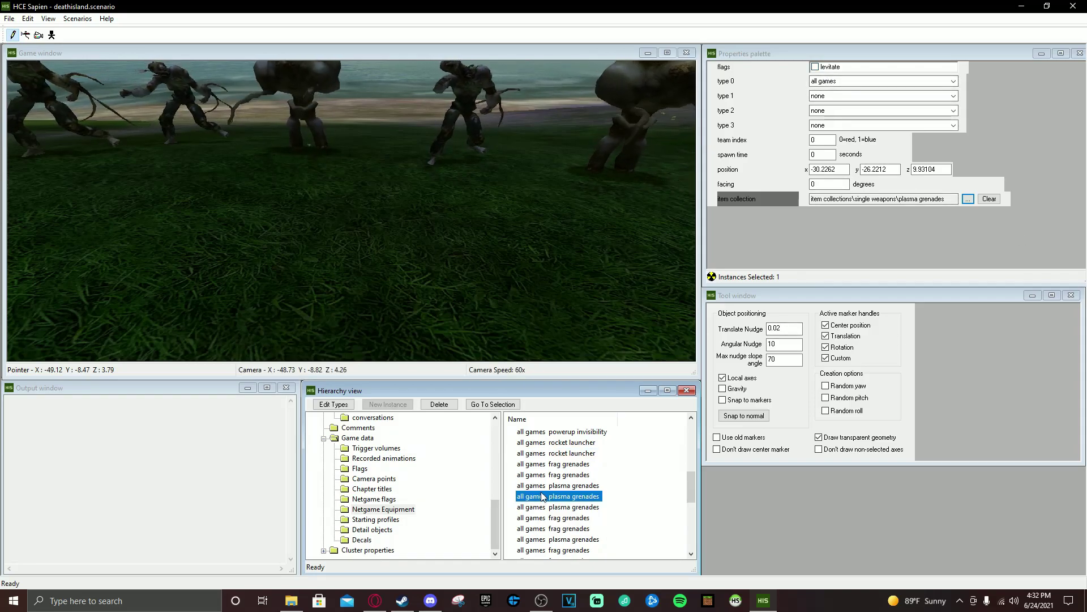
- Try slayer and ctf as type 0 for the second of two adjacent rocket launcher entries, then restore all games
left_click(564, 453)
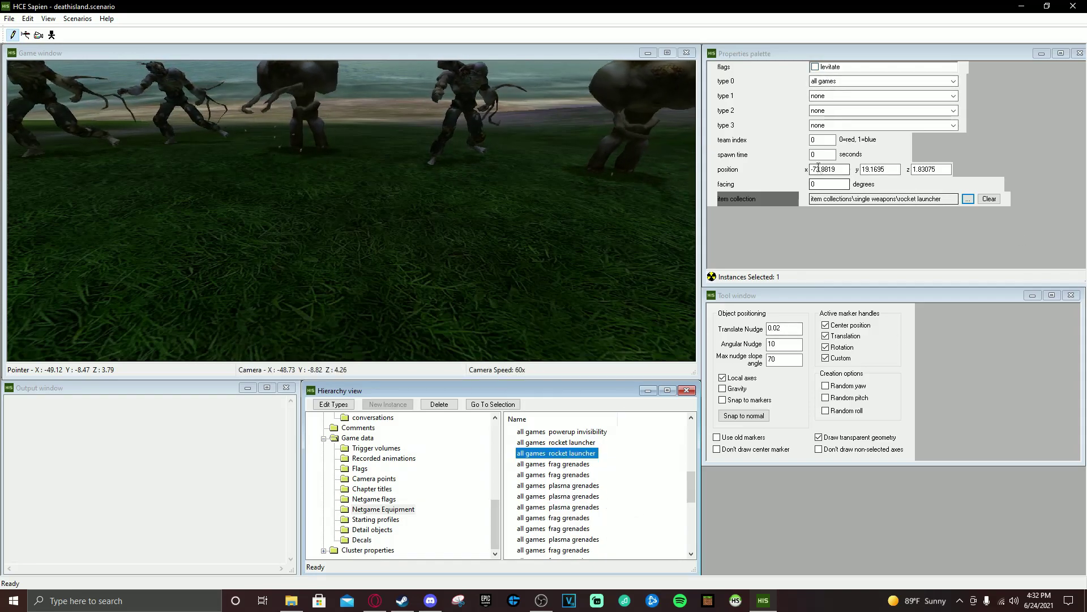
left_click(844, 80)
left_click(844, 105)
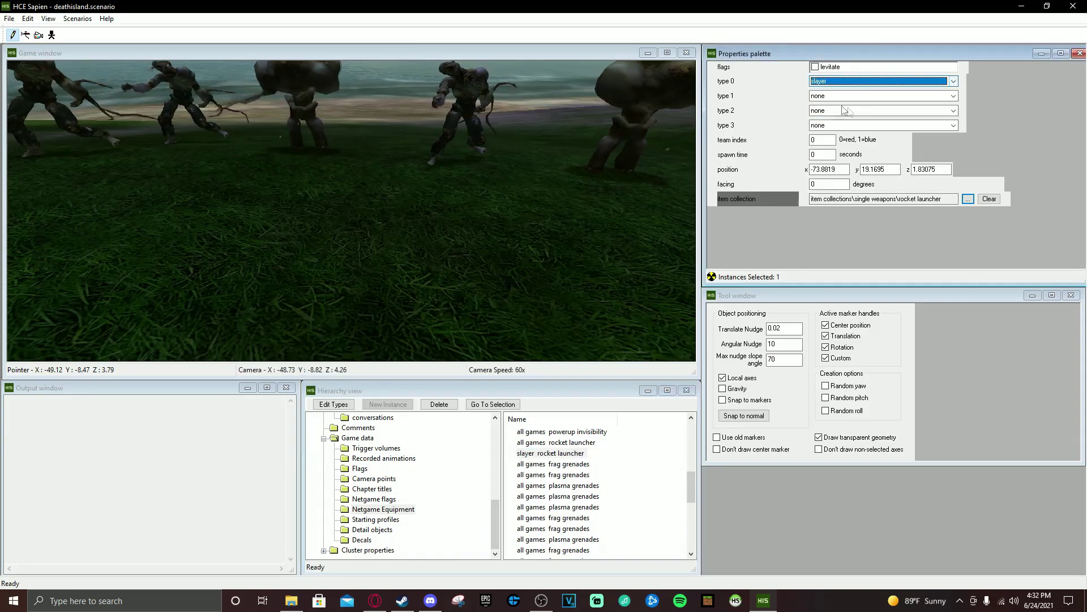
left_click(866, 83)
left_click(843, 98)
left_click(840, 82)
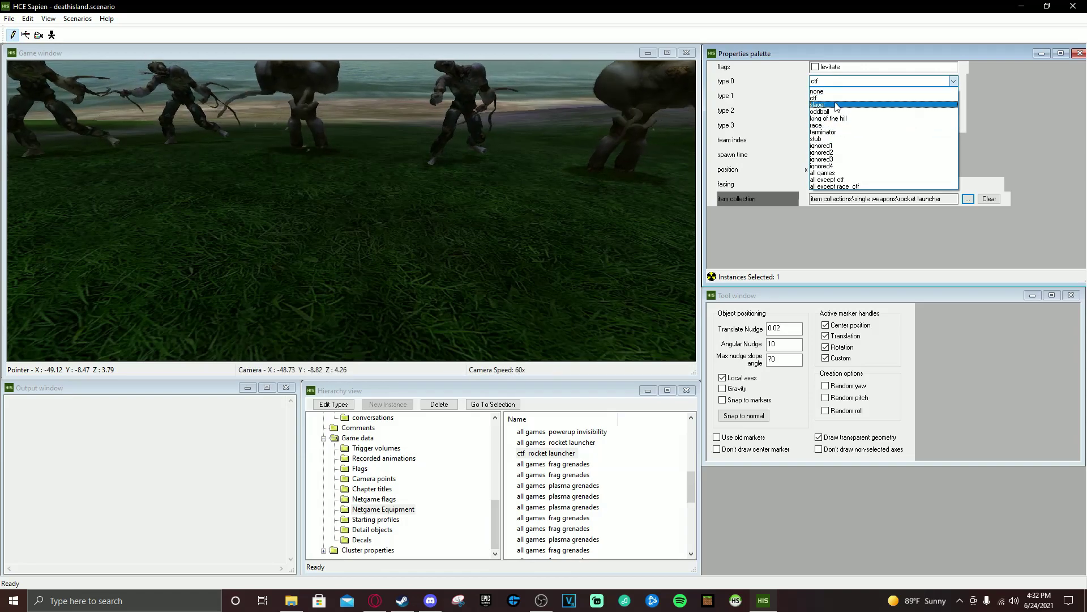
left_click(837, 107)
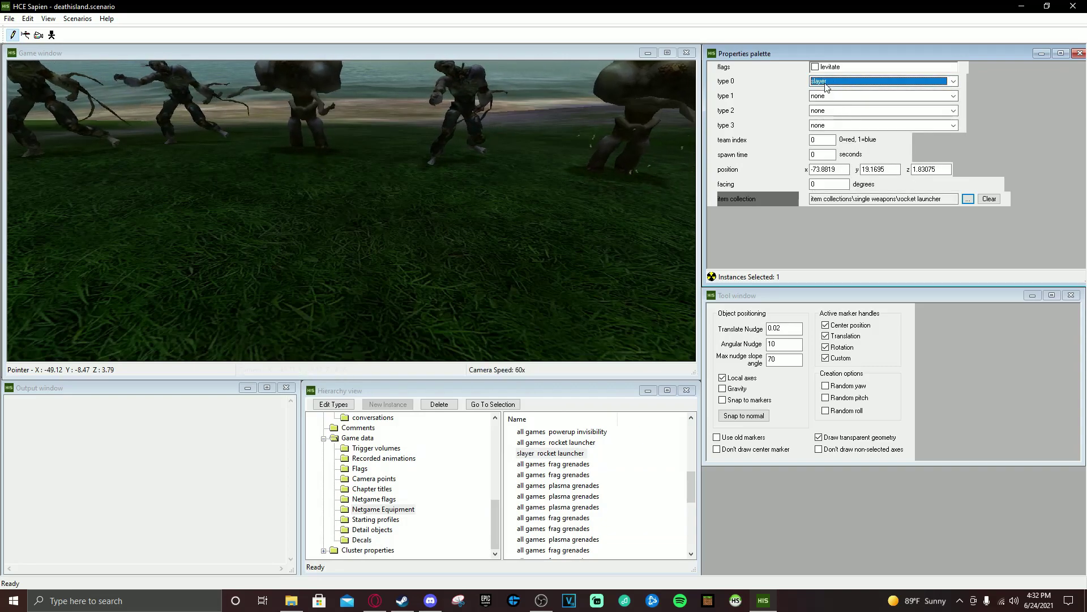
left_click(826, 84)
left_click(832, 99)
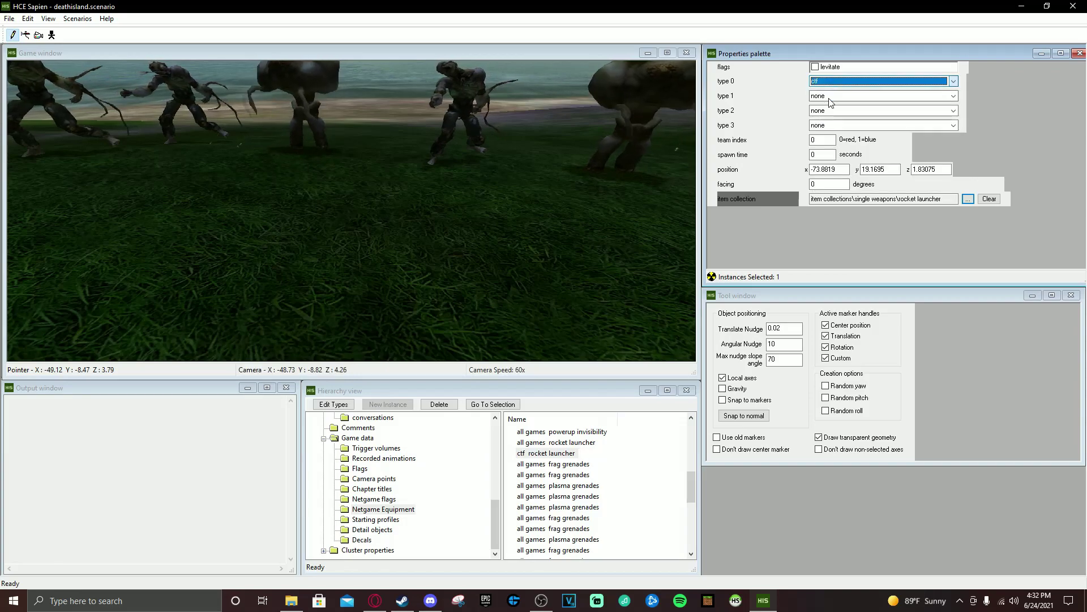
left_click(840, 85)
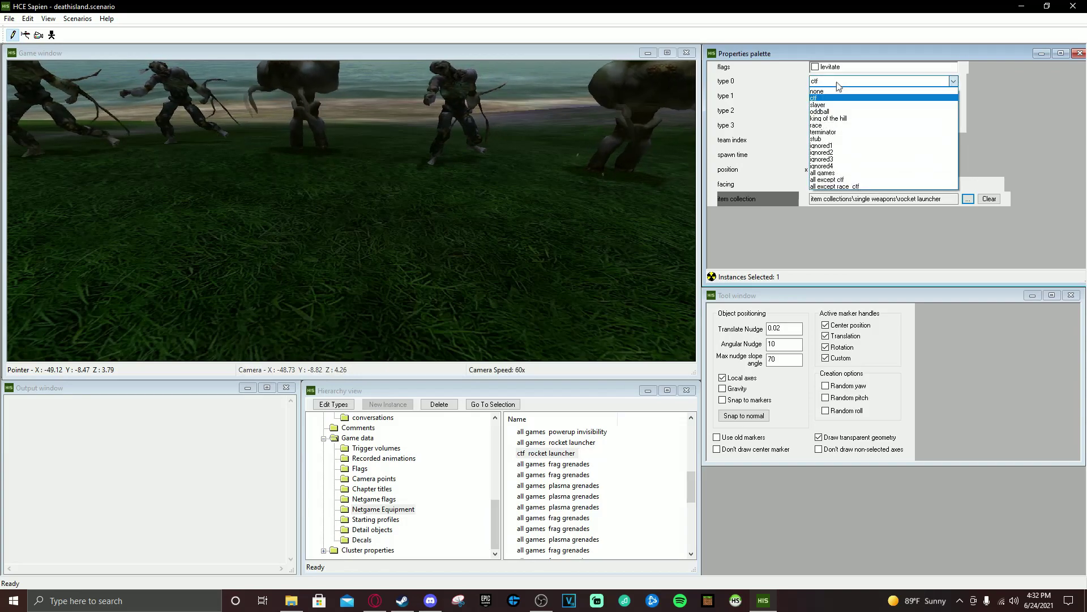
left_click(858, 174)
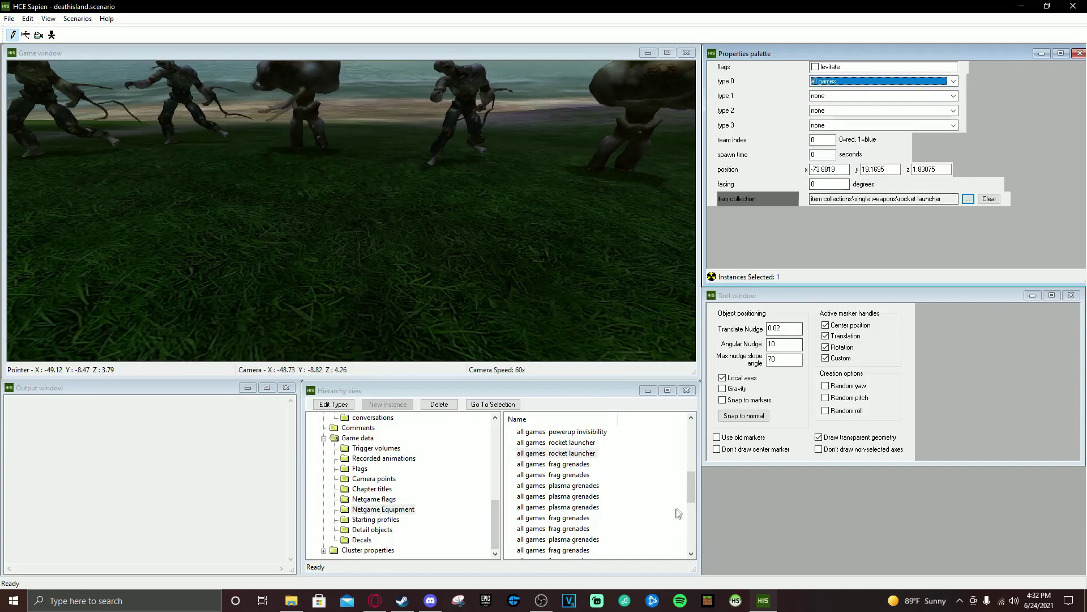
- Browse the single weapons item collections for the selected rocket launcher entry and keep rocket launcher.item_collection assigned
middle_click_drag(531, 325, 523, 316)
key("w")
middle_click_drag(787, 202, 911, 195)
key("a")
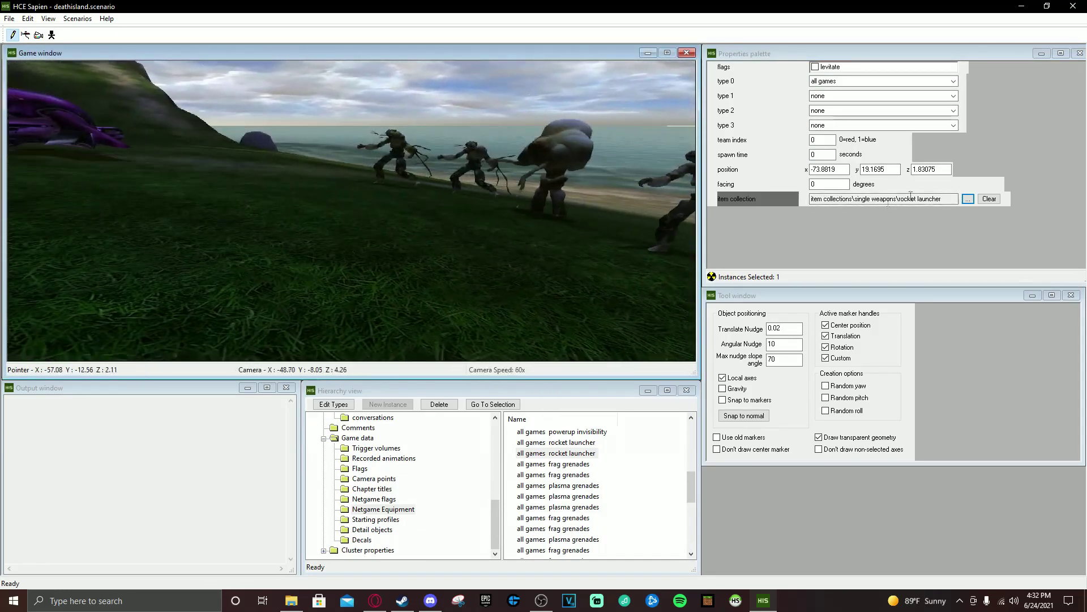
left_click(968, 198)
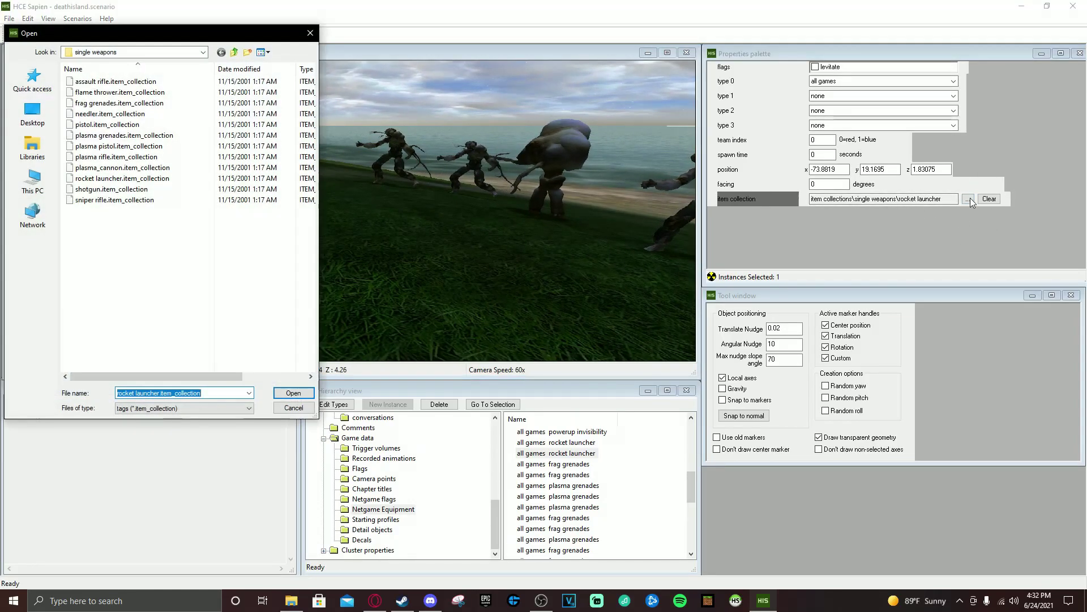
left_click(98, 179)
left_click(292, 393)
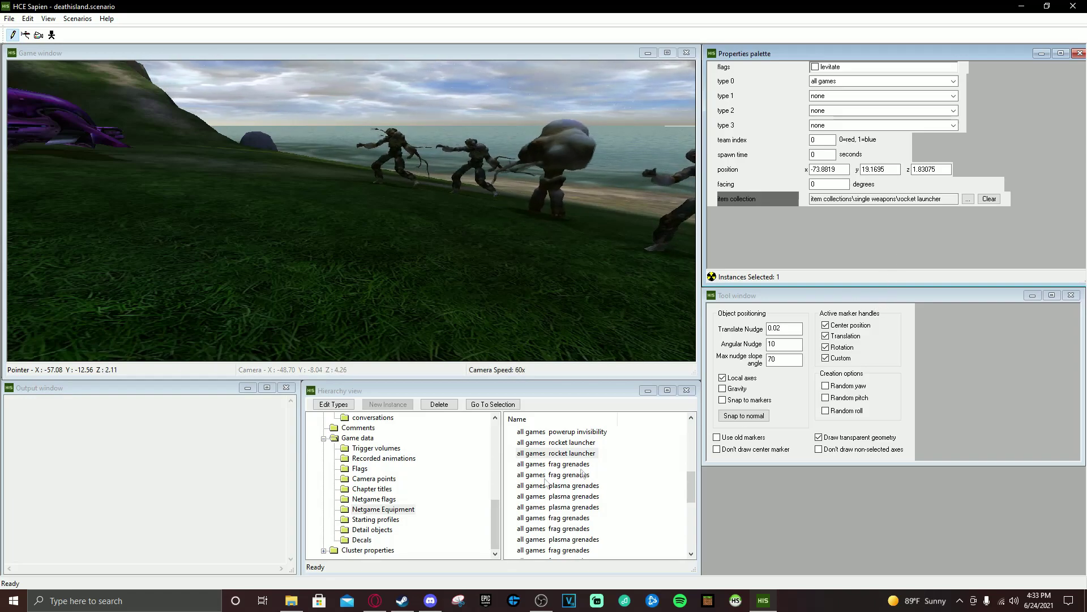
- Select Netgame flags under Game data and examine the type and usage id of its hill and race track flags
left_click(373, 498)
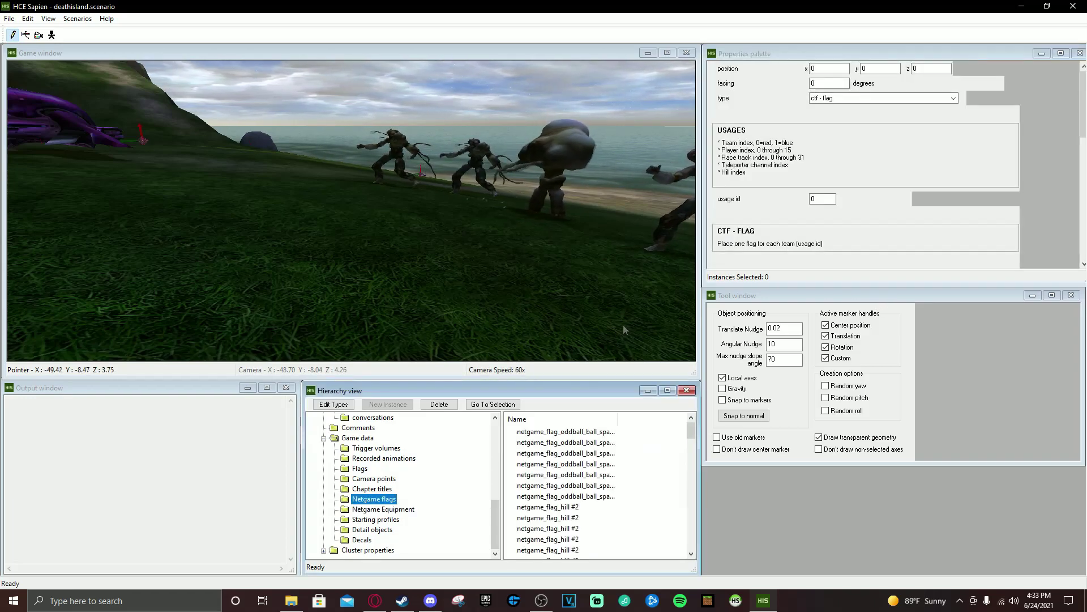
right_click_drag(623, 324, 657, 326)
key("w")
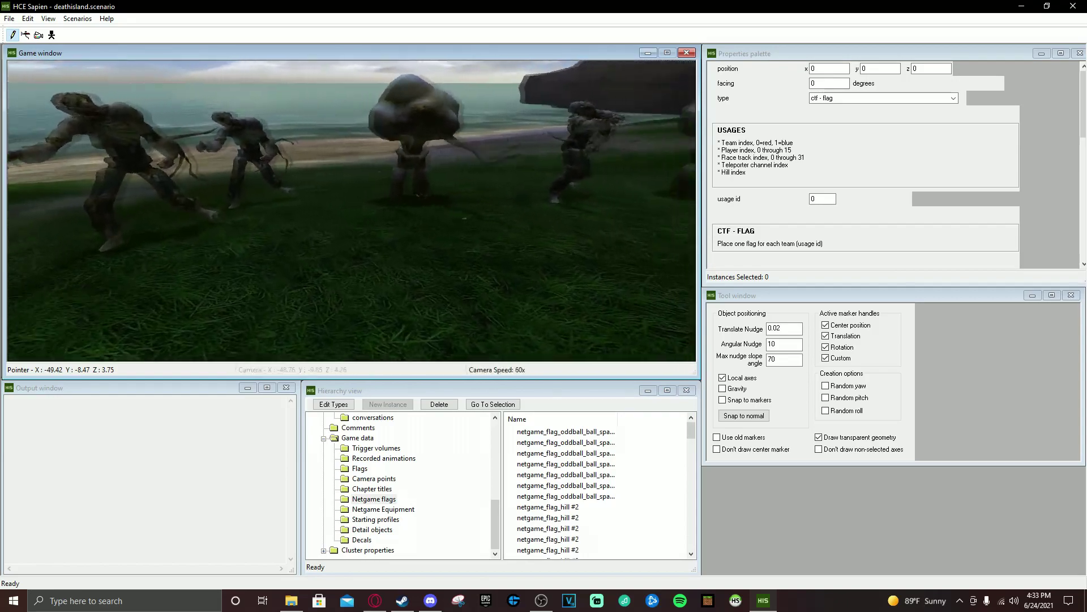
key("s")
left_click(694, 448)
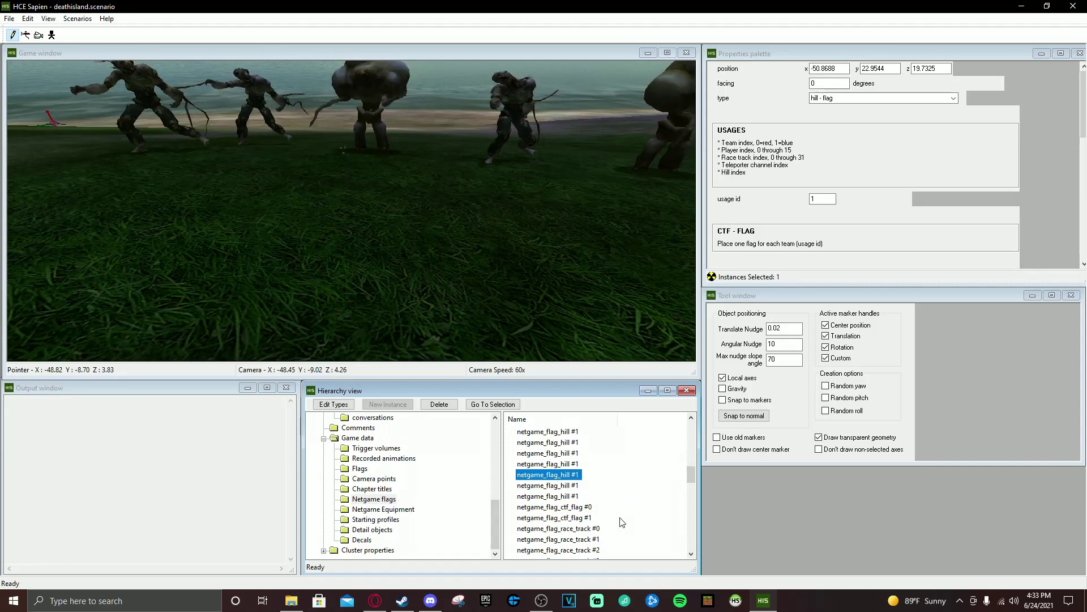
left_click(582, 528)
left_click_drag(691, 481, 691, 493)
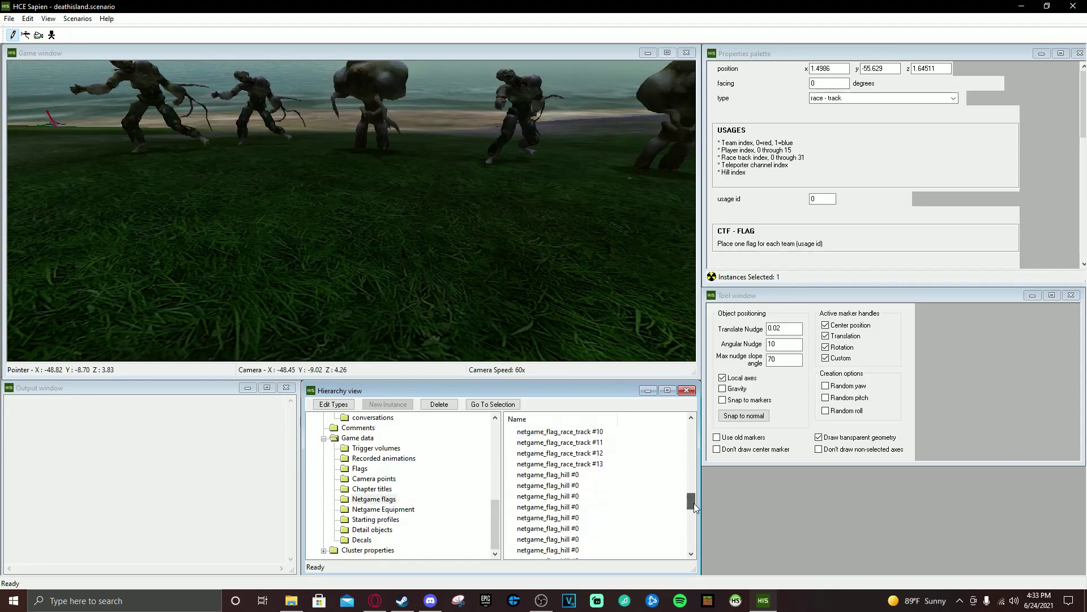
left_click(538, 497)
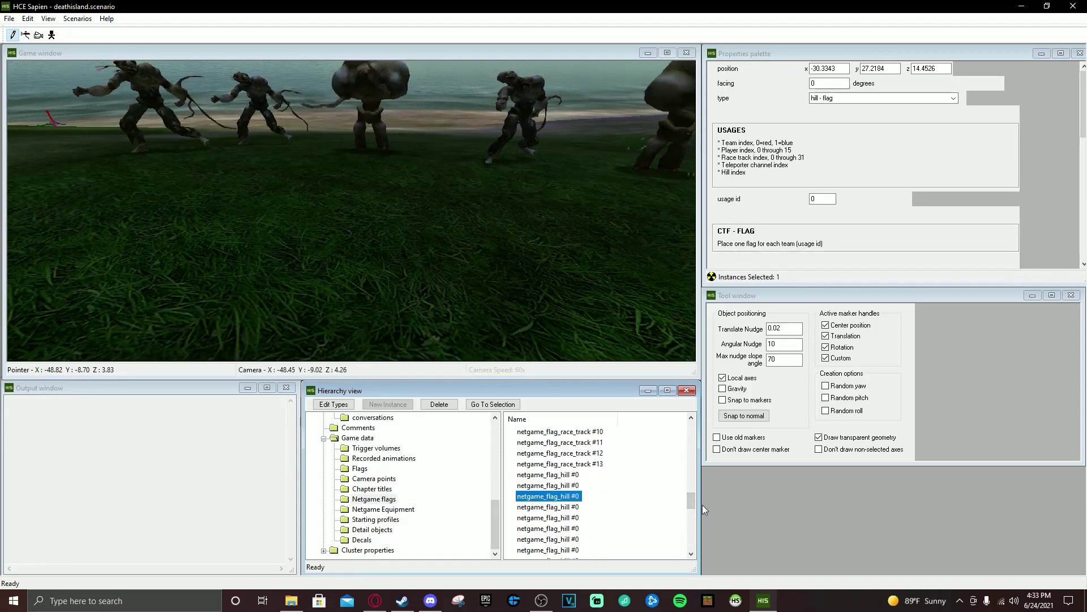
- Go through the rest of the Netgame flags and examine the teleporter target, teleporter source and oddball ball spawn flags
scroll(686, 544, "down", 6)
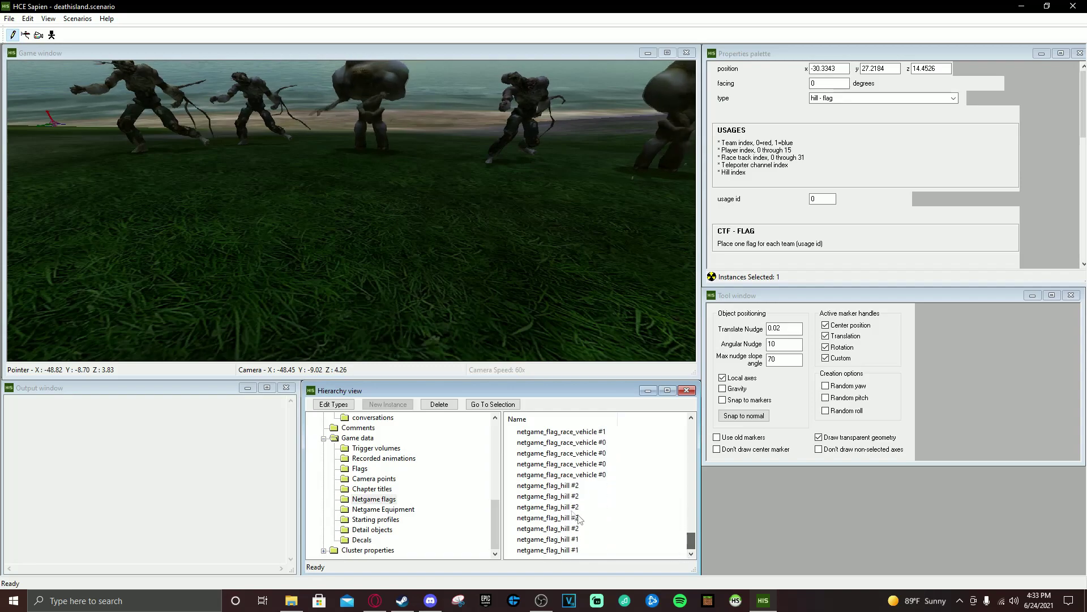
left_click_drag(693, 540, 692, 518)
left_click(561, 497)
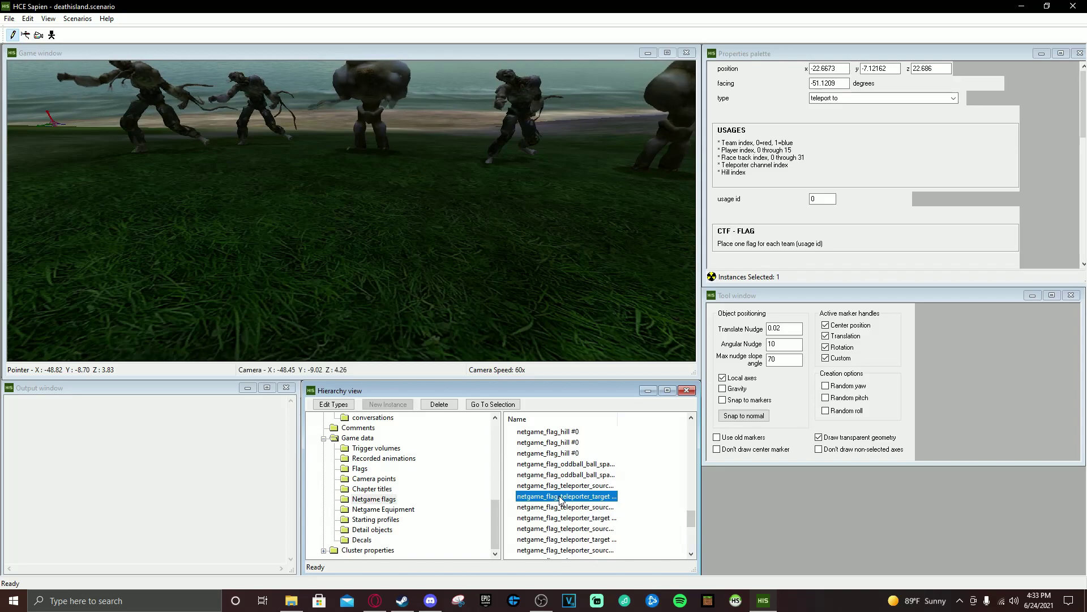
mouse_move(695, 524)
left_mouse_down()
mouse_move(697, 515)
mouse_move(681, 520)
left_mouse_up()
mouse_move(594, 324)
middle_mouse_down()
mouse_move(668, 292)
mouse_move(612, 294)
mouse_move(668, 303)
mouse_move(623, 306)
mouse_move(562, 367)
middle_mouse_up()
key("w")
key("w")
left_click(555, 527)
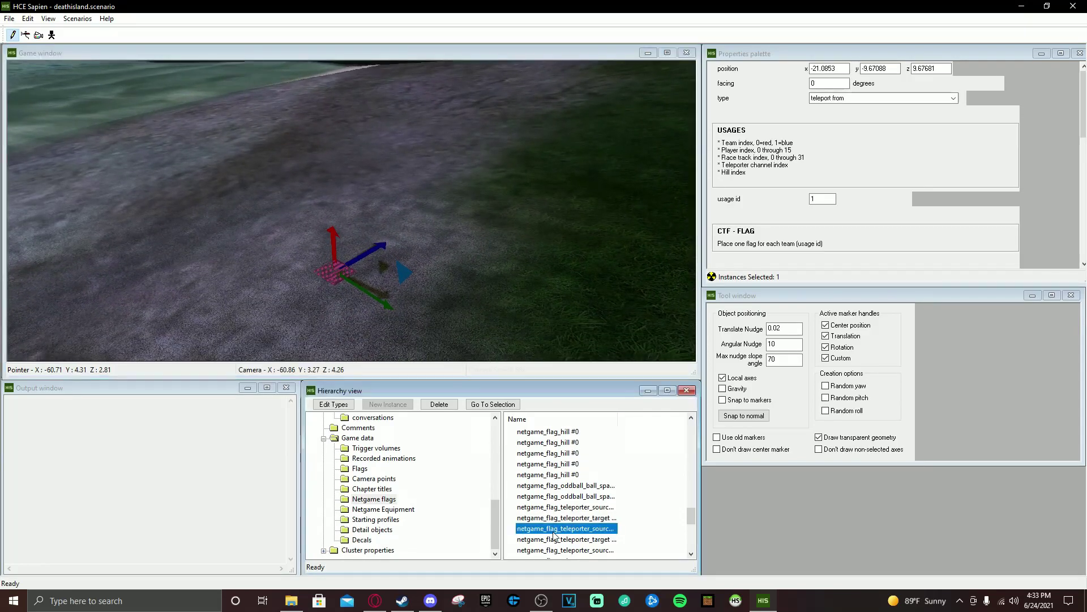
left_click(549, 498)
- Survey the grass and shoreline around the biped row and check the properties of the first teleporter source flag
mouse_move(538, 294)
middle_mouse_down()
mouse_move(546, 249)
mouse_move(532, 253)
mouse_move(629, 246)
mouse_move(665, 266)
mouse_move(453, 277)
mouse_move(665, 269)
mouse_move(542, 296)
middle_mouse_up()
key("w")
key("w")
key("a")
key("a")
key("w")
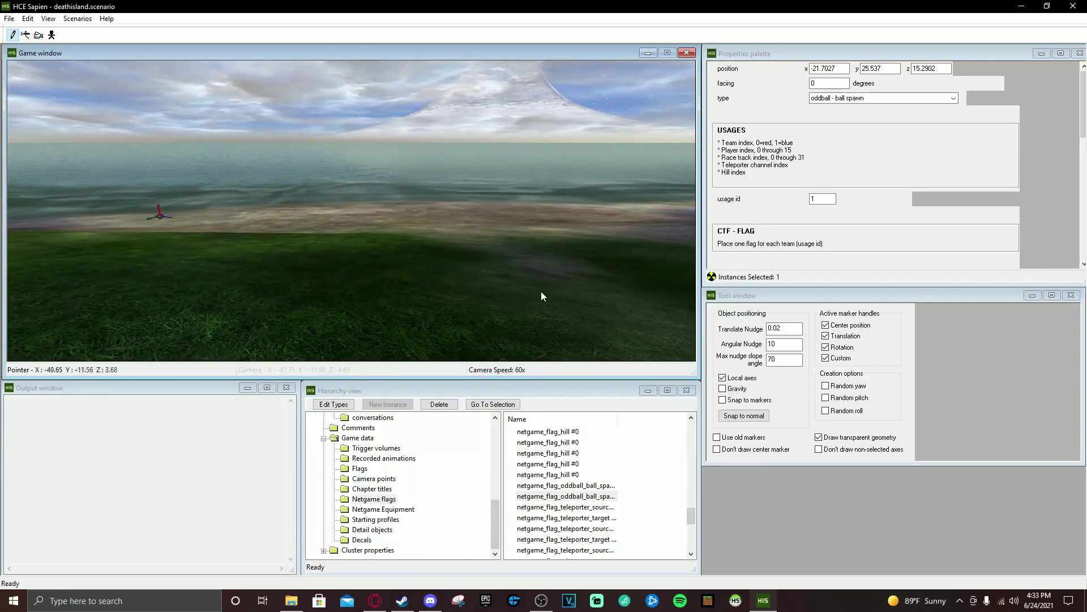
left_click(565, 507)
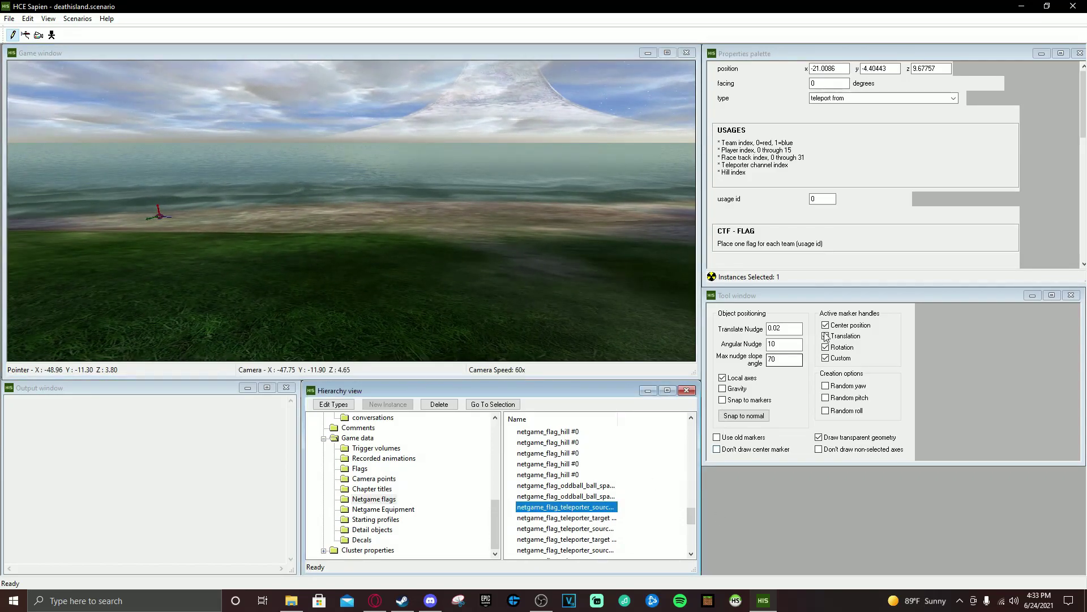
middle_click_drag(561, 338, 564, 337)
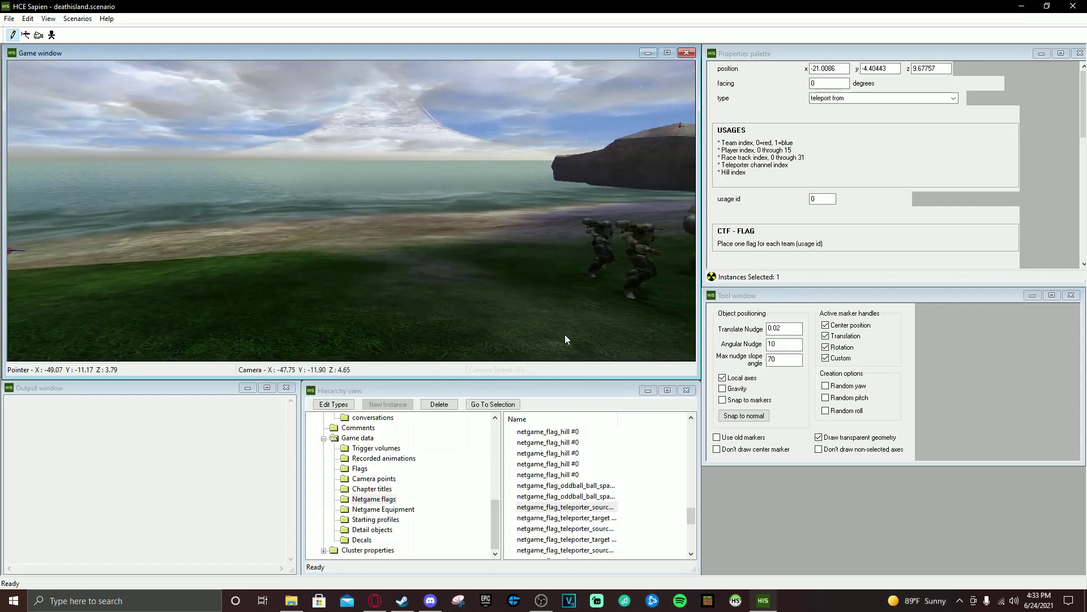
- Check the properties of the first teleporter target flag and survey the shoreline up to the item on the grass beside the rock wall
left_click(568, 518)
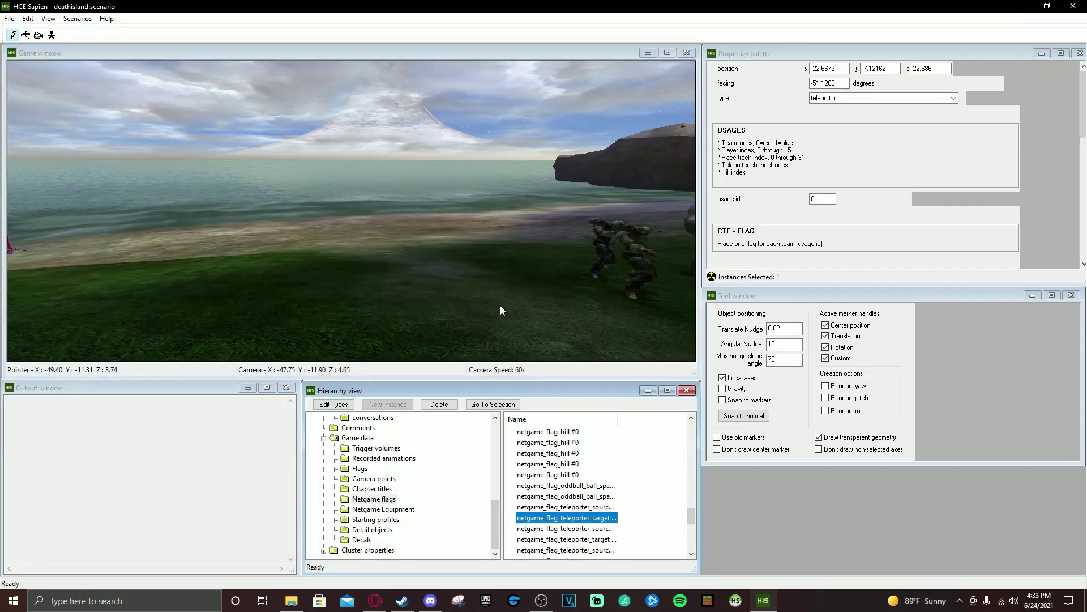
key("w")
mouse_move(501, 306)
middle_mouse_down()
mouse_move(567, 307)
mouse_move(567, 294)
mouse_move(623, 308)
mouse_move(555, 306)
mouse_move(583, 323)
mouse_move(617, 308)
mouse_move(603, 303)
mouse_move(560, 328)
mouse_move(544, 308)
mouse_move(522, 311)
middle_mouse_up()
key("w")
key("w")
key("w")
key("w")
key("w")
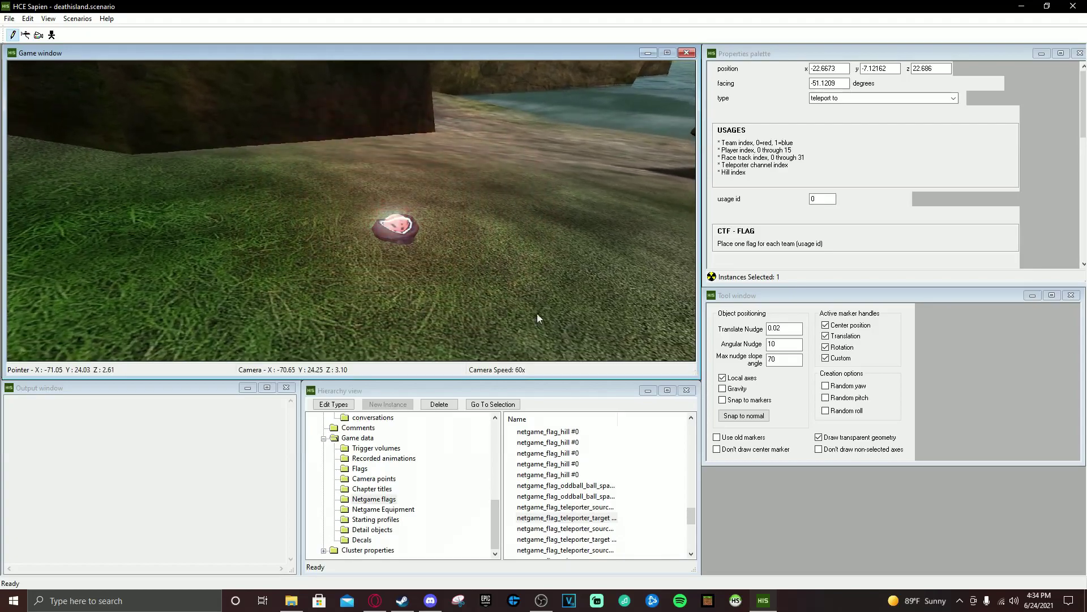
- Place a teleporter source flag of type teleport from on the item lying in the grass beside the rock wall
left_click(578, 516)
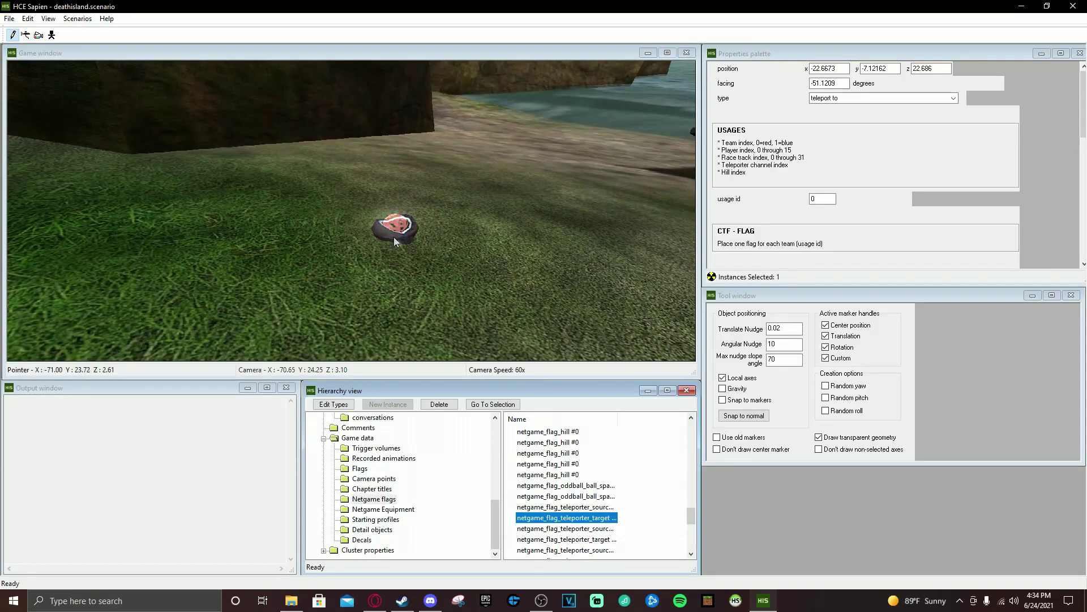
left_click(573, 507)
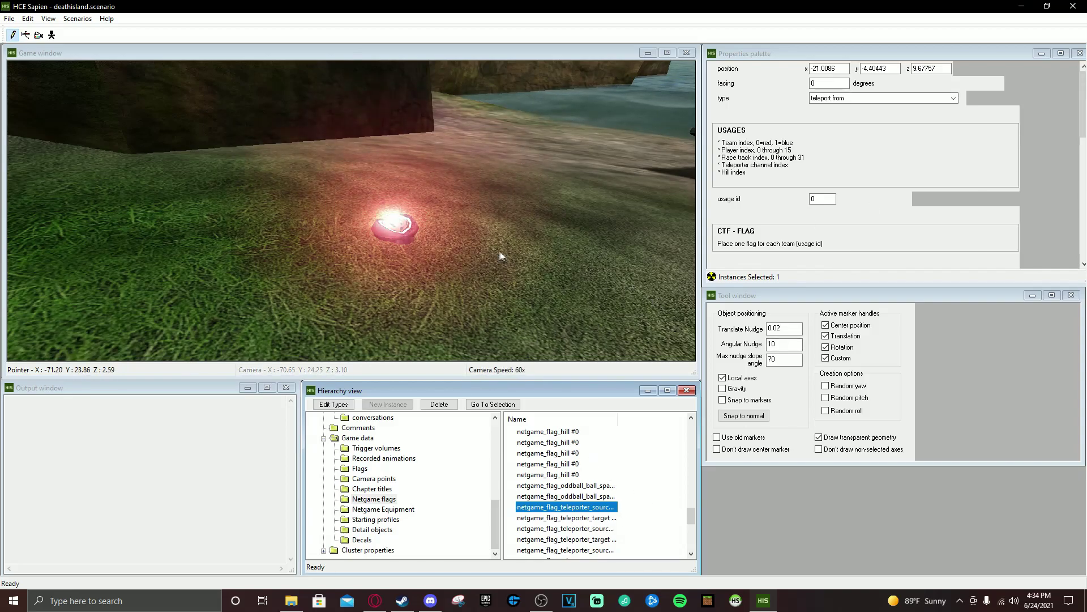
left_click(334, 404)
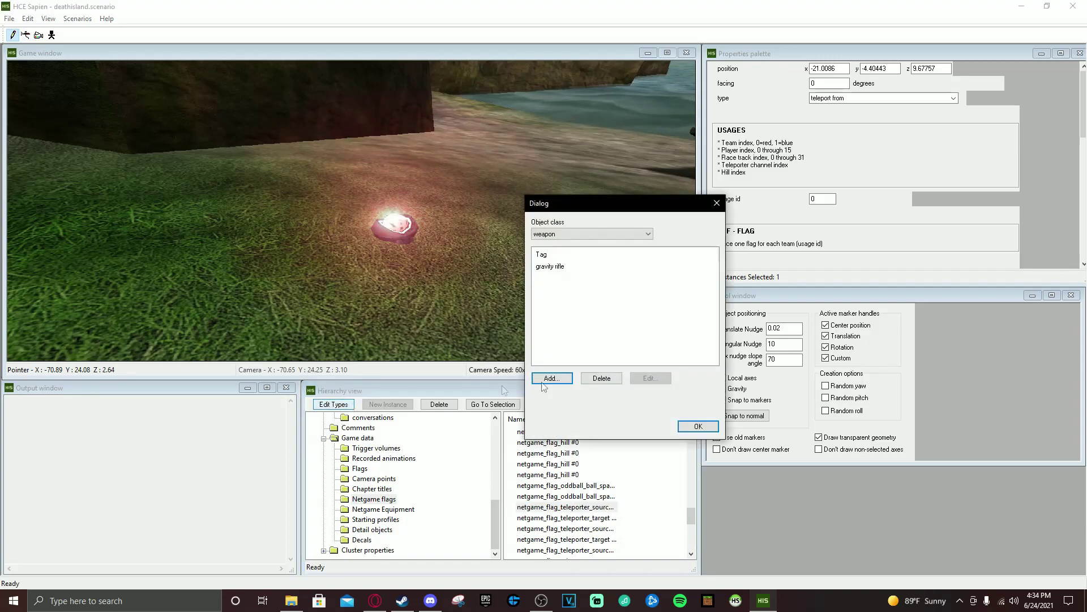
left_click(698, 426)
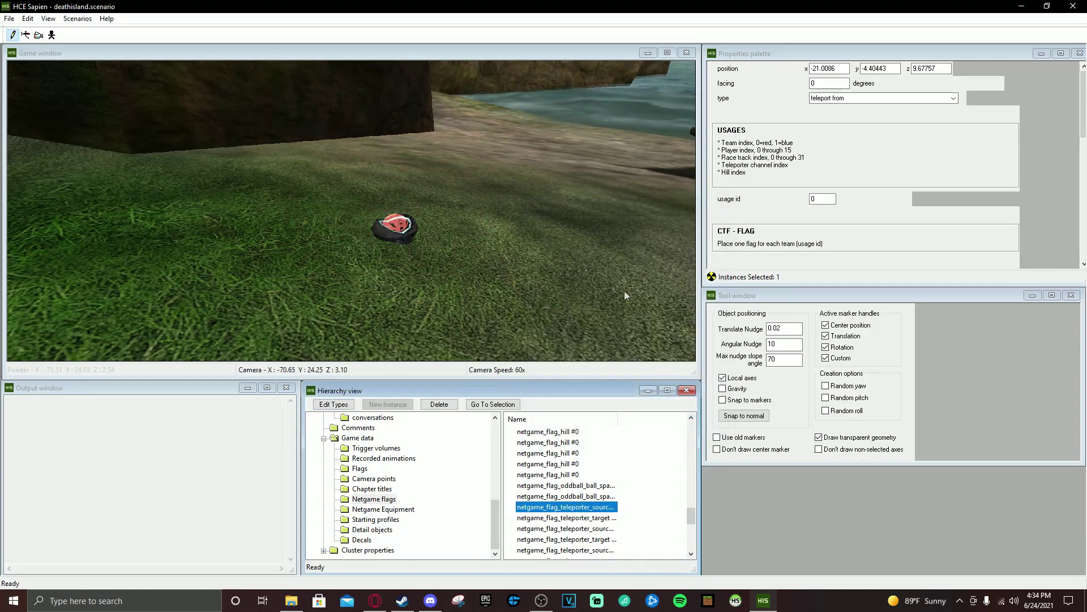
right_click(398, 219)
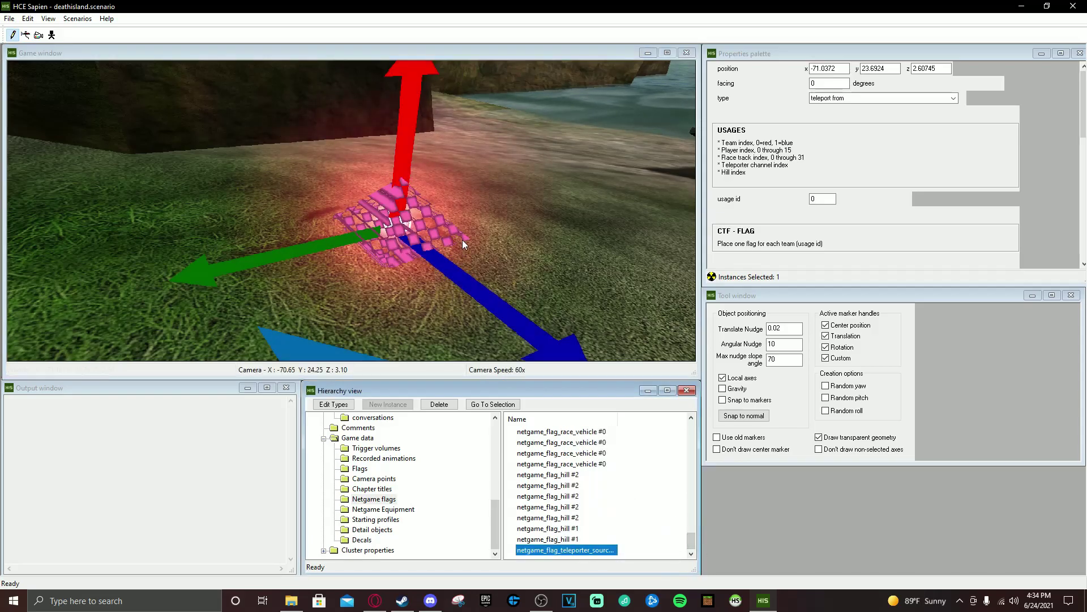
- Place a matching teleporter target flag of type teleport to on the grassy slope with the grey boulder behind it
key("s")
mouse_move(484, 240)
middle_mouse_down()
mouse_move(611, 215)
mouse_move(689, 215)
mouse_move(674, 220)
mouse_move(725, 266)
mouse_move(491, 237)
mouse_move(497, 243)
middle_mouse_up()
key("w")
key("w")
key("w")
scroll(607, 520, "up", 3)
scroll(607, 520, "up", 3)
left_click(592, 509)
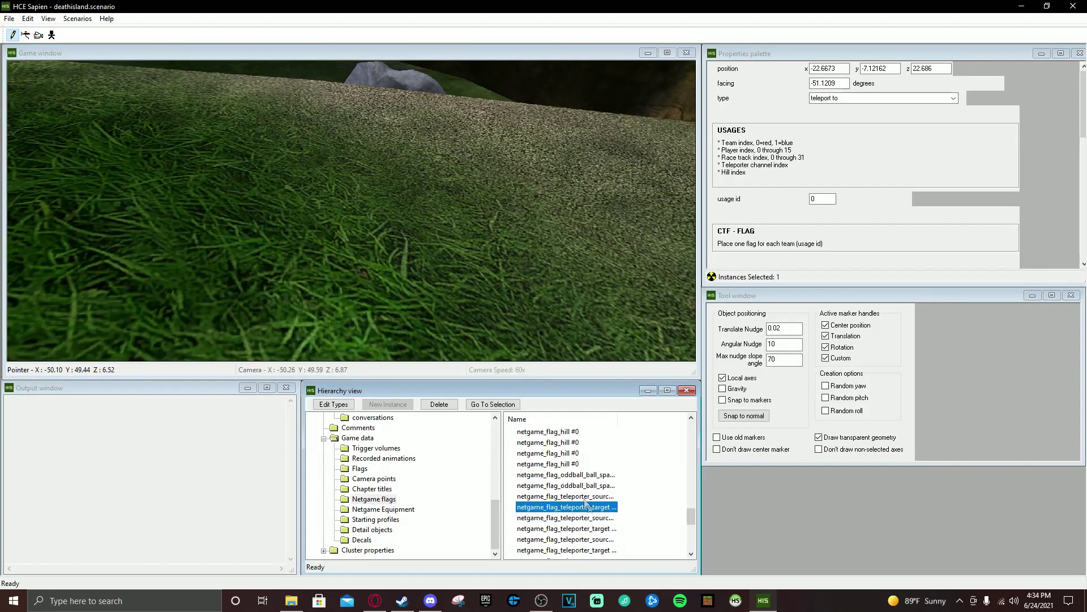
right_click(314, 165)
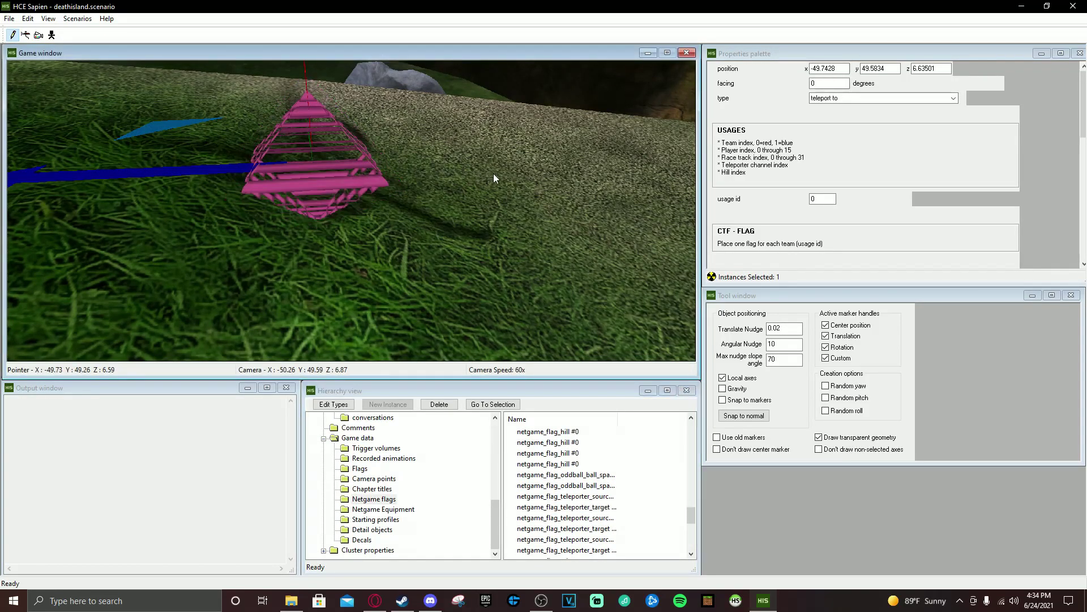
- Survey the island from the new teleporter flags back to the row of flood bipeds and the tanks near it
key("s")
middle_click_drag(322, 122, 338, 144)
key("w")
key("w")
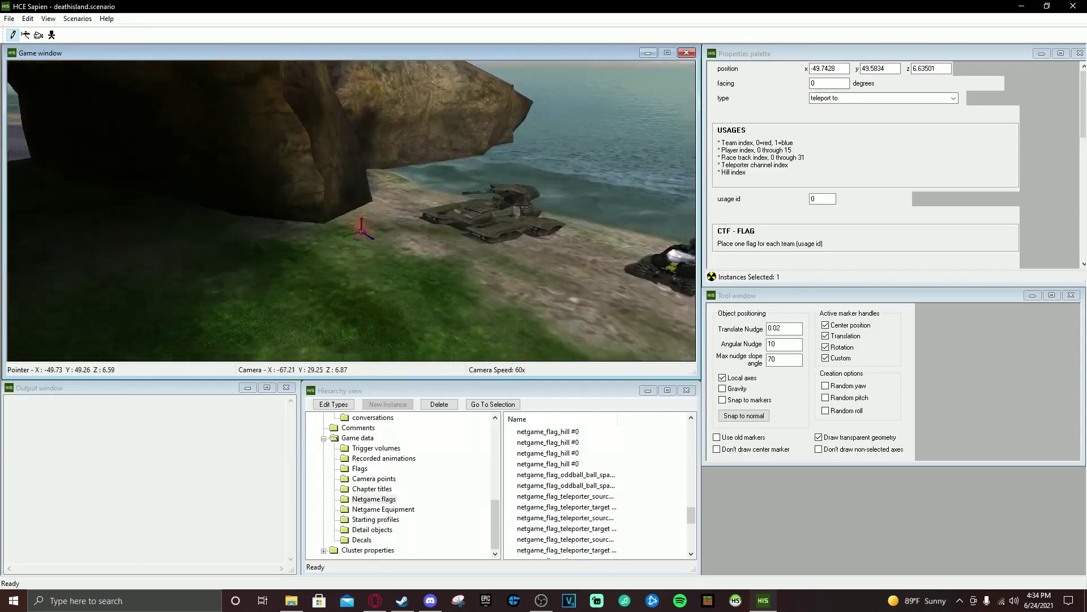
key("w")
middle_click_drag(352, 211, 652, 210)
key("w")
key("w")
key("w")
key("w")
key("s")
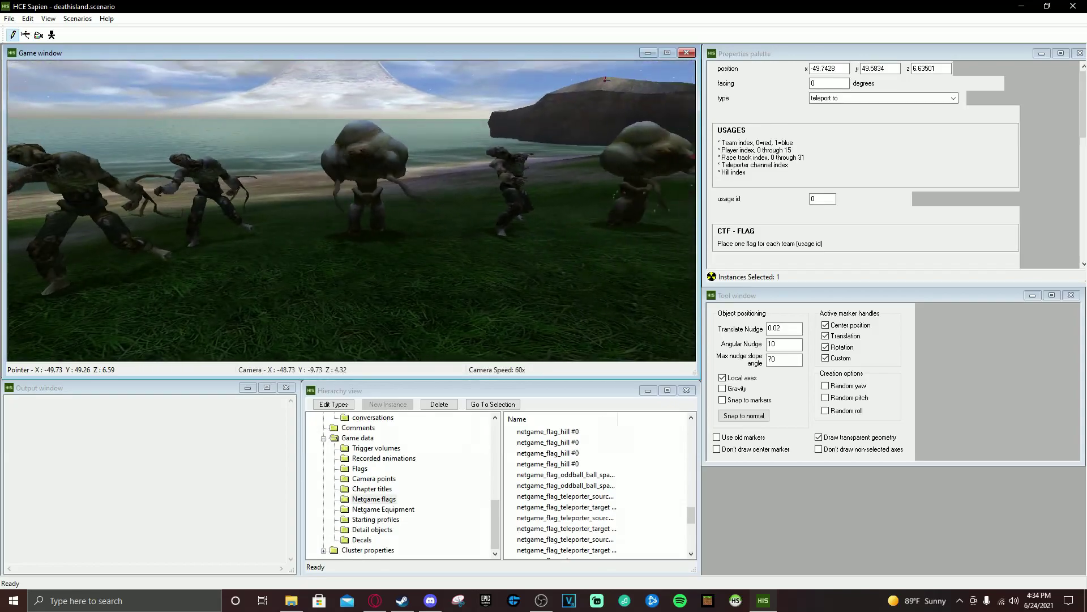
middle_click_drag(351, 211, 436, 233)
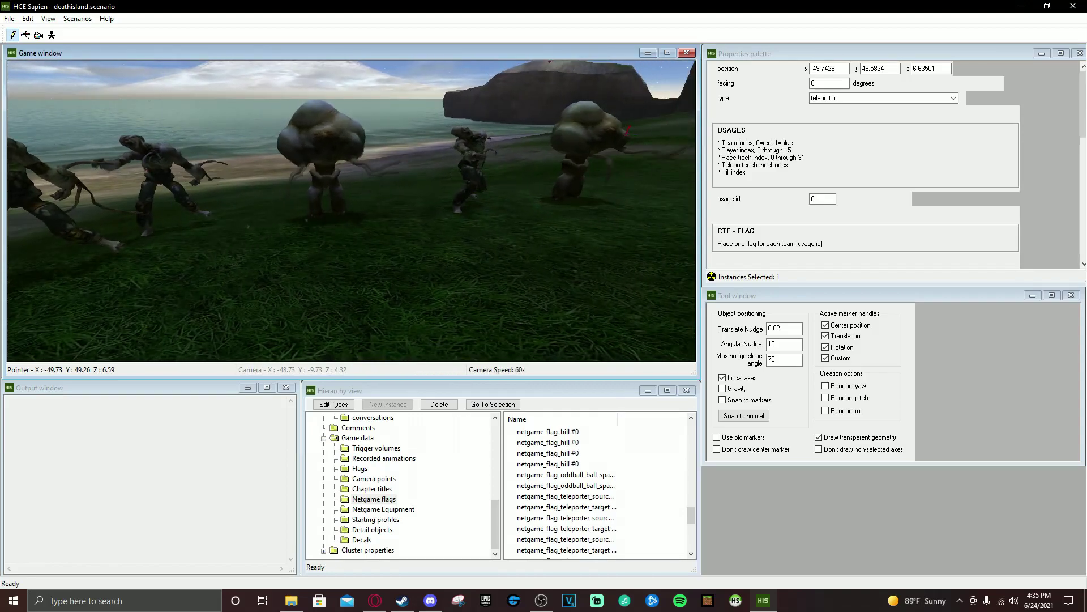
middle_click_drag(351, 211, 431, 208)
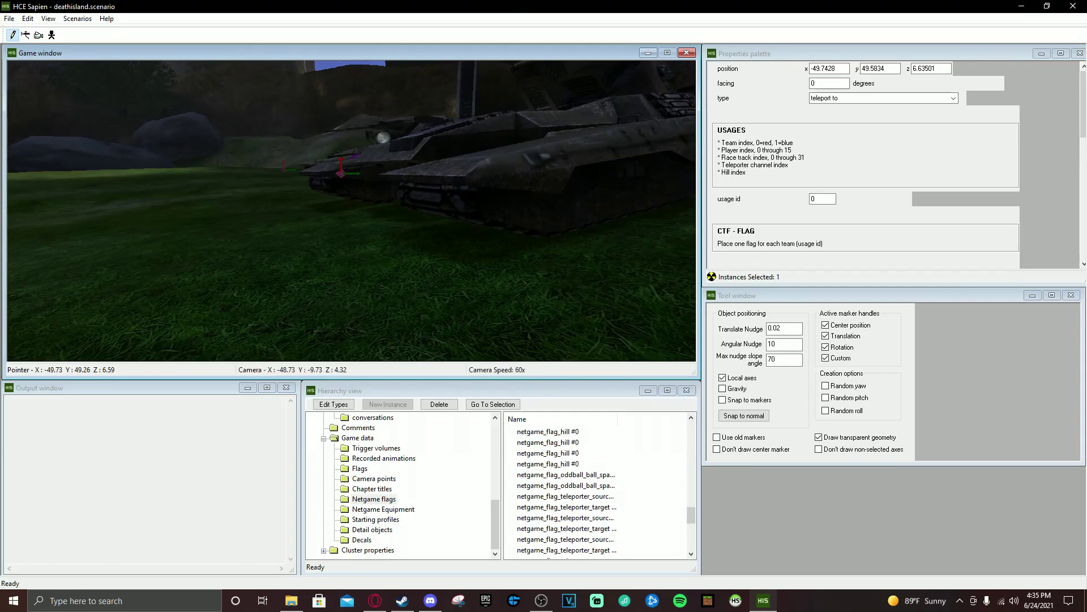
middle_click_drag(352, 210, 229, 211)
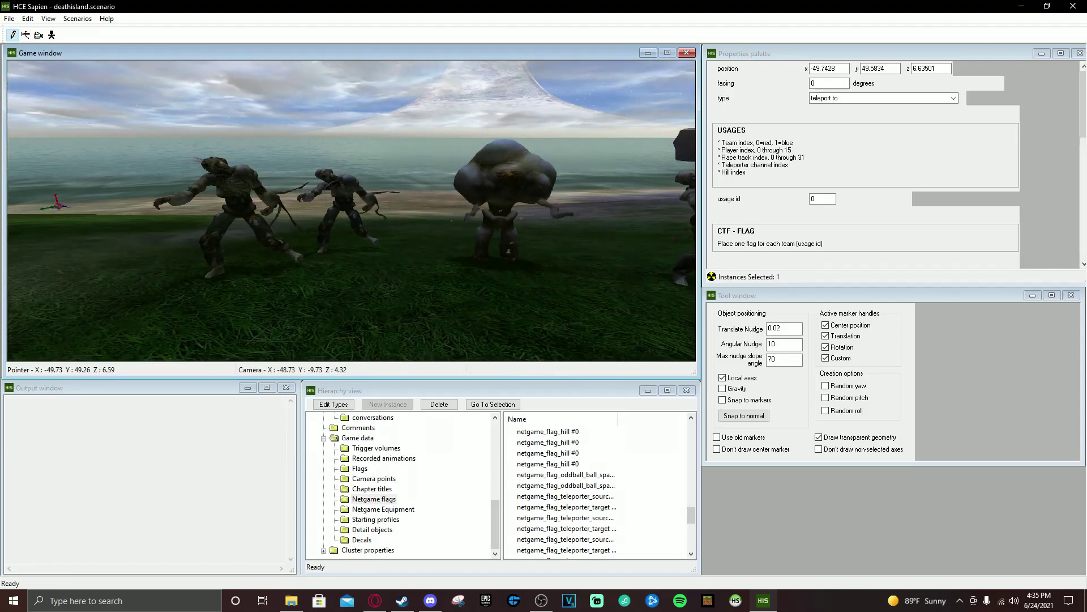
middle_click_drag(444, 168, 494, 173)
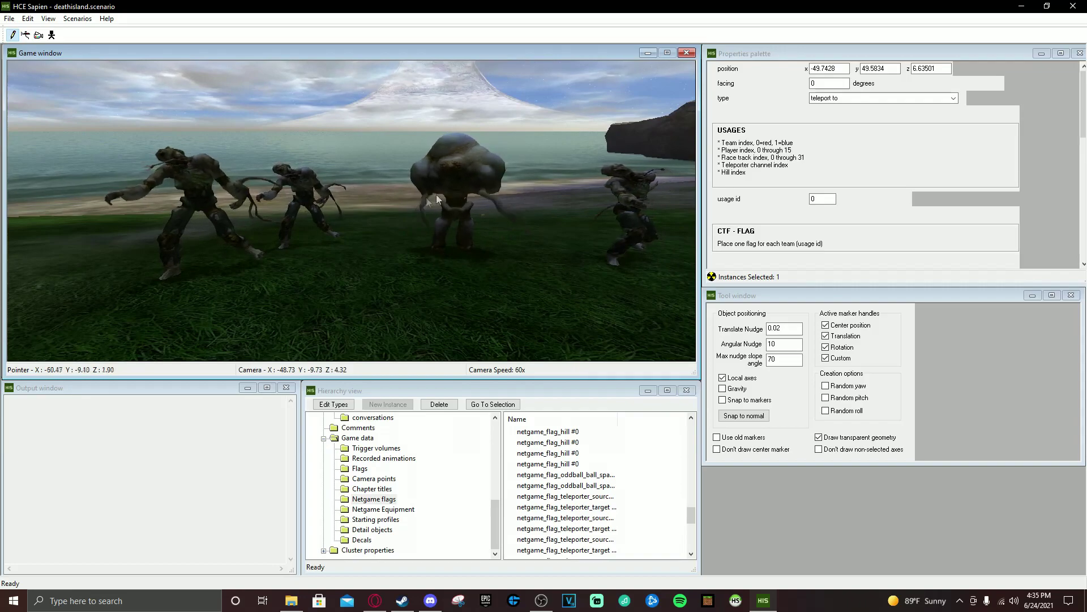
- Save the scenario under the new name deathtest.scenario in the levels\test\deathisland tags folder
left_click(9, 19)
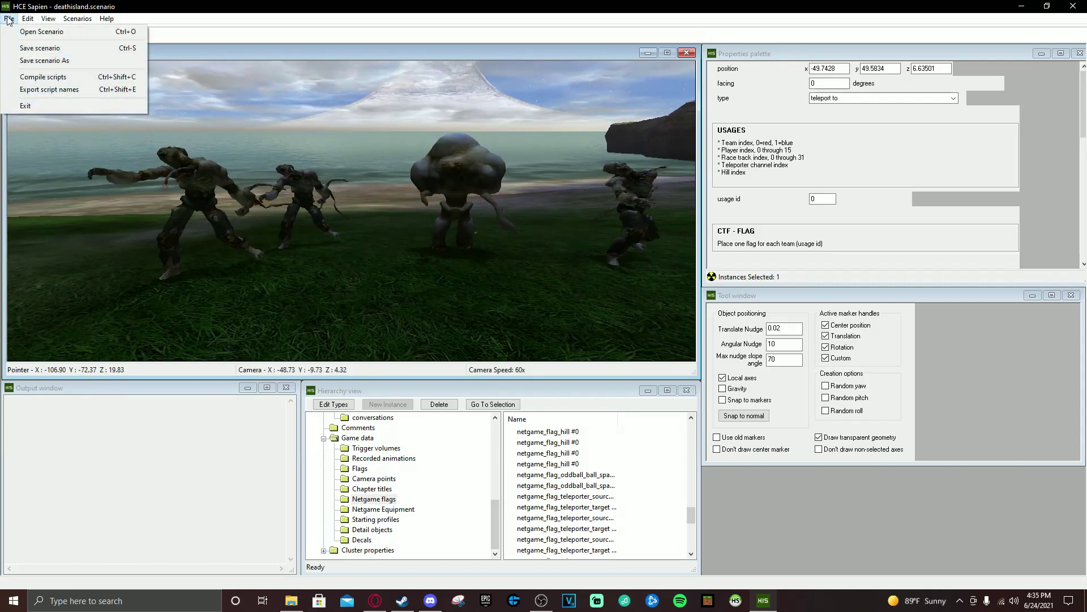
left_click(45, 60)
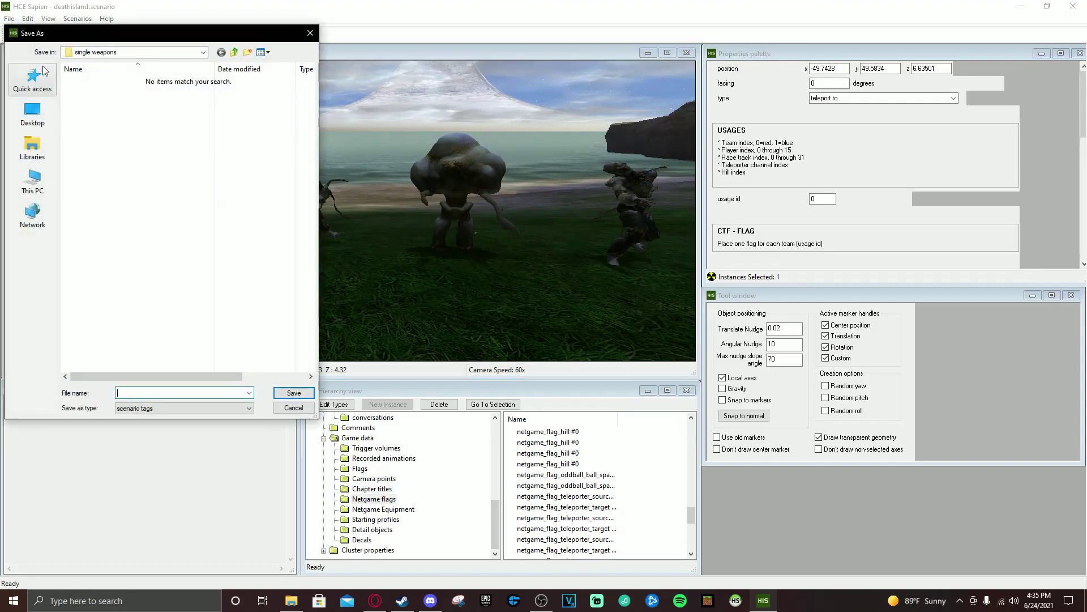
left_click_drag(112, 39, 116, 38)
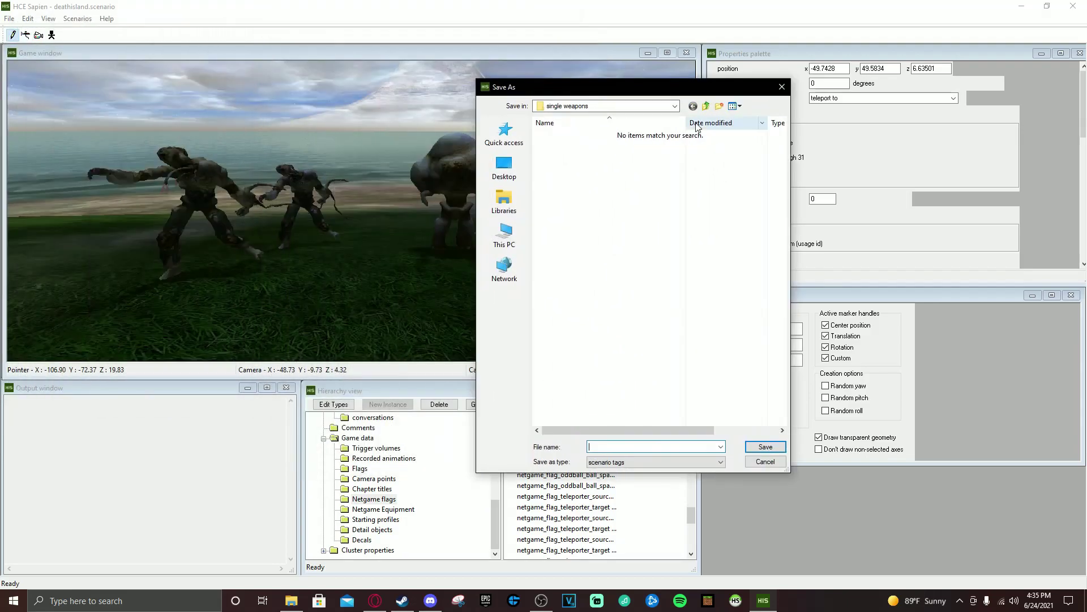
left_click(706, 106)
left_click(706, 107)
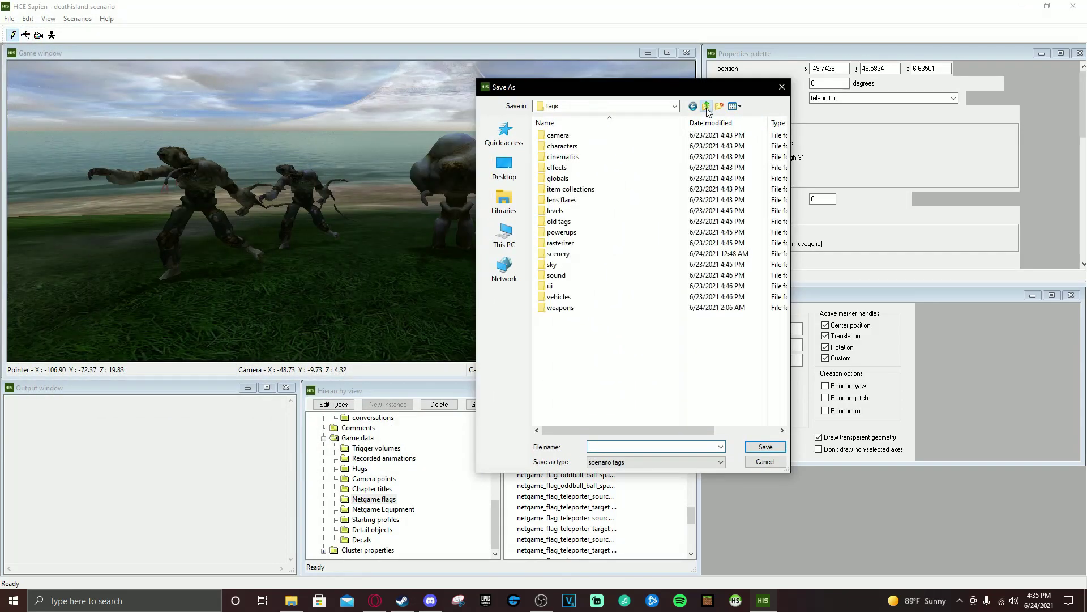
double_click(569, 212)
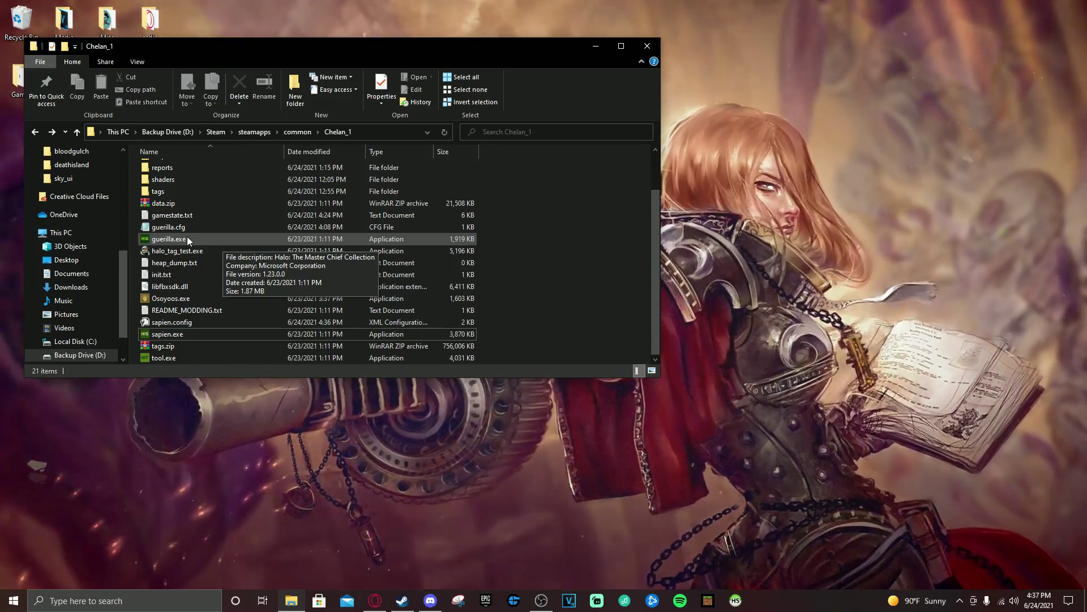
- Launch Guerilla from the Chelan_1 folder and open deathtest.scenario from tags\levels\test\deathisland
double_click(186, 239)
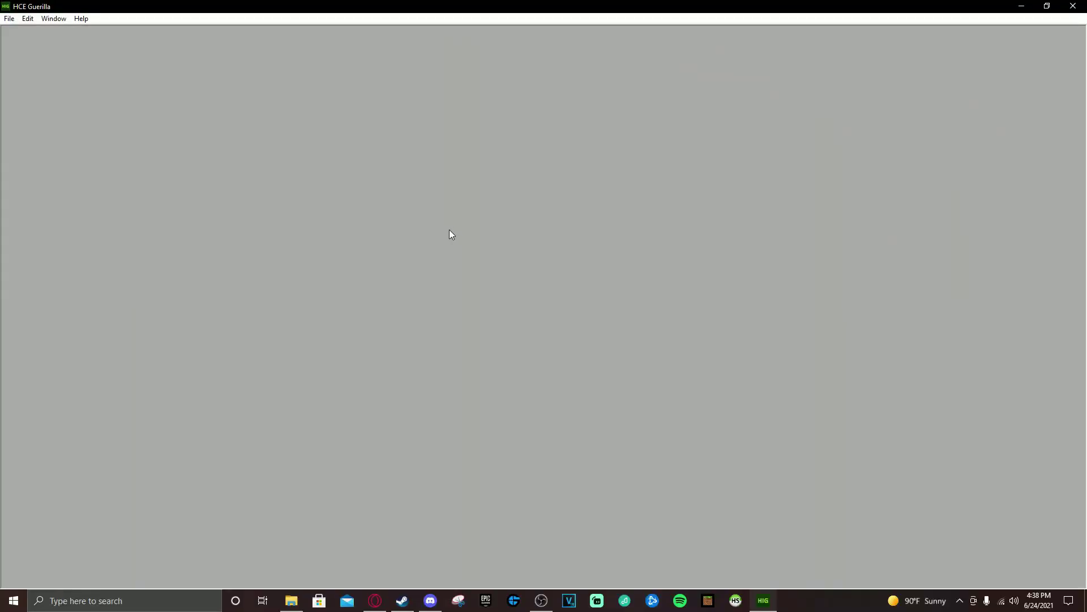
left_click(9, 20)
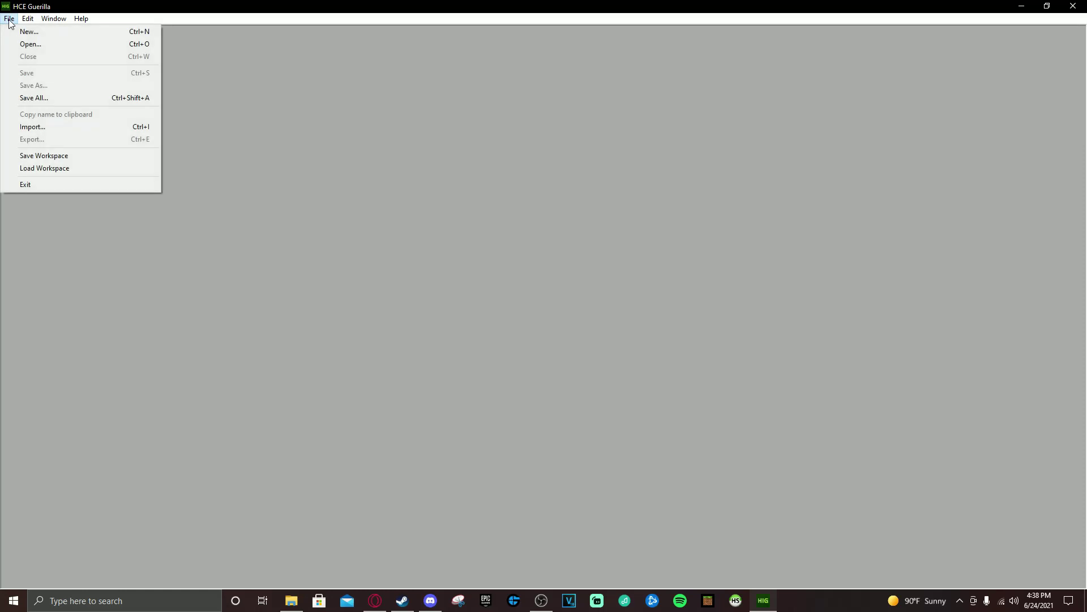
left_click(25, 45)
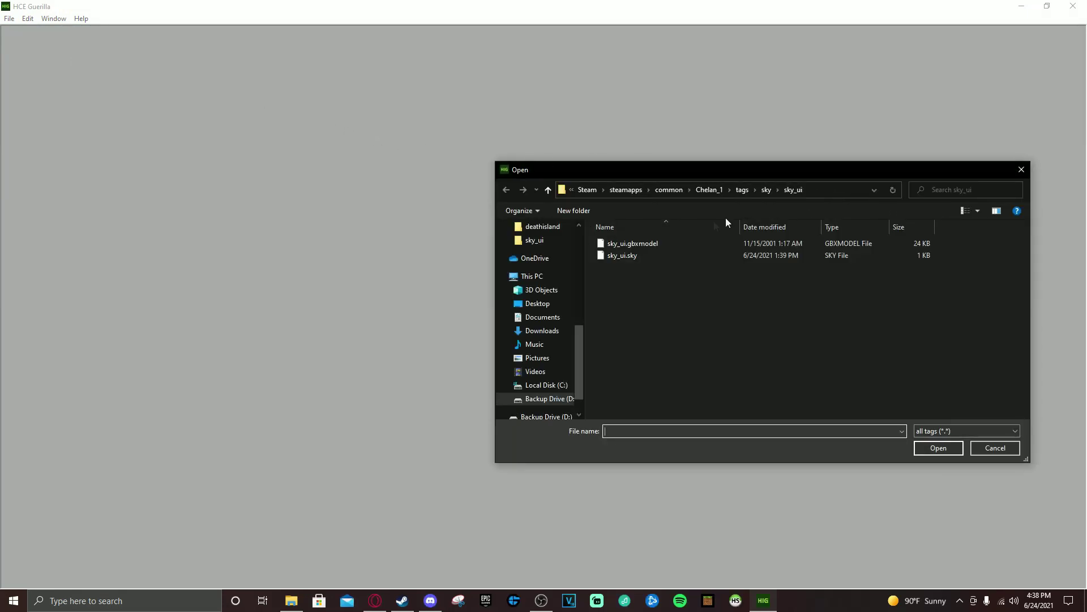
left_click(708, 190)
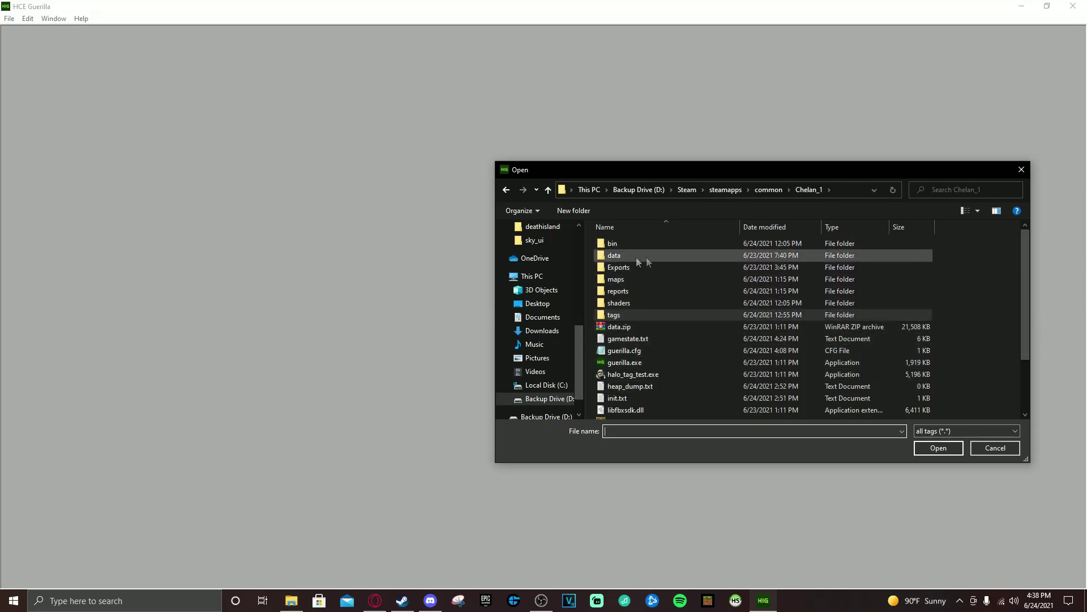
double_click(622, 316)
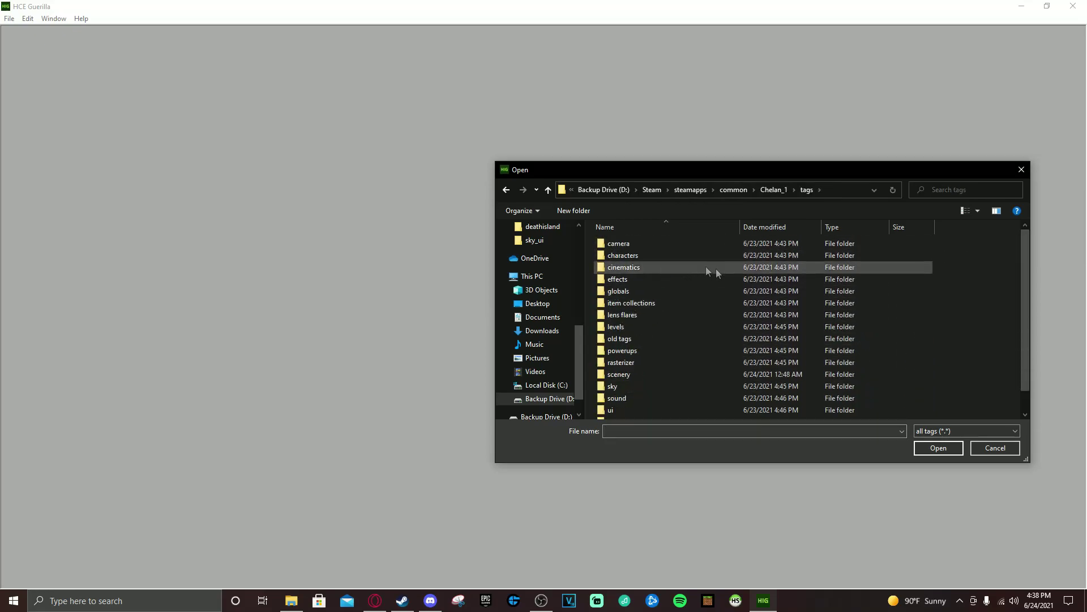
scroll(735, 309, "down", 2)
double_click(615, 306)
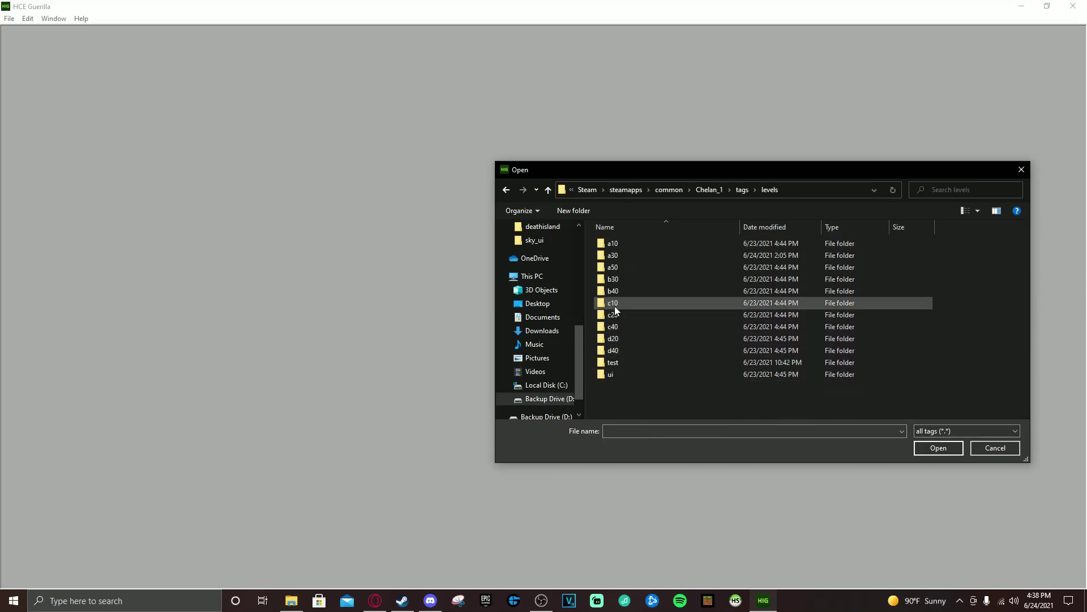
double_click(623, 362)
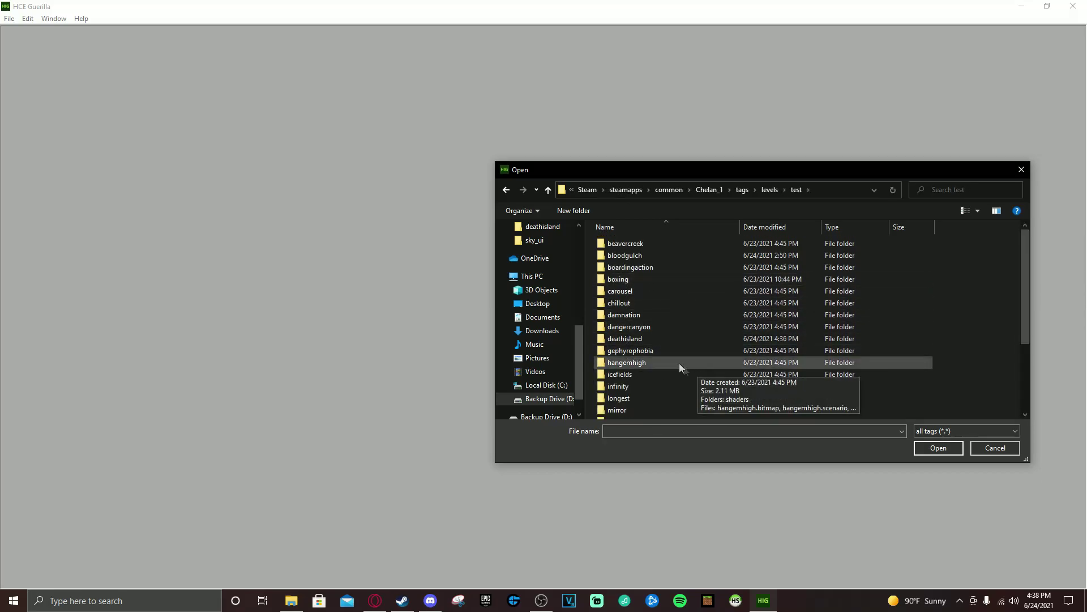
double_click(635, 339)
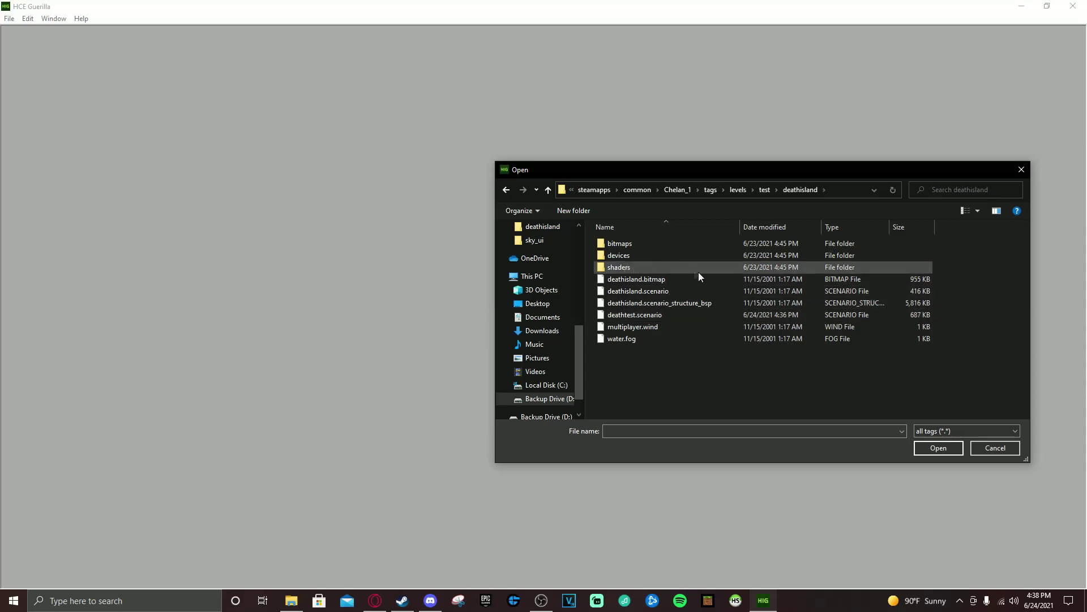
left_click(645, 316)
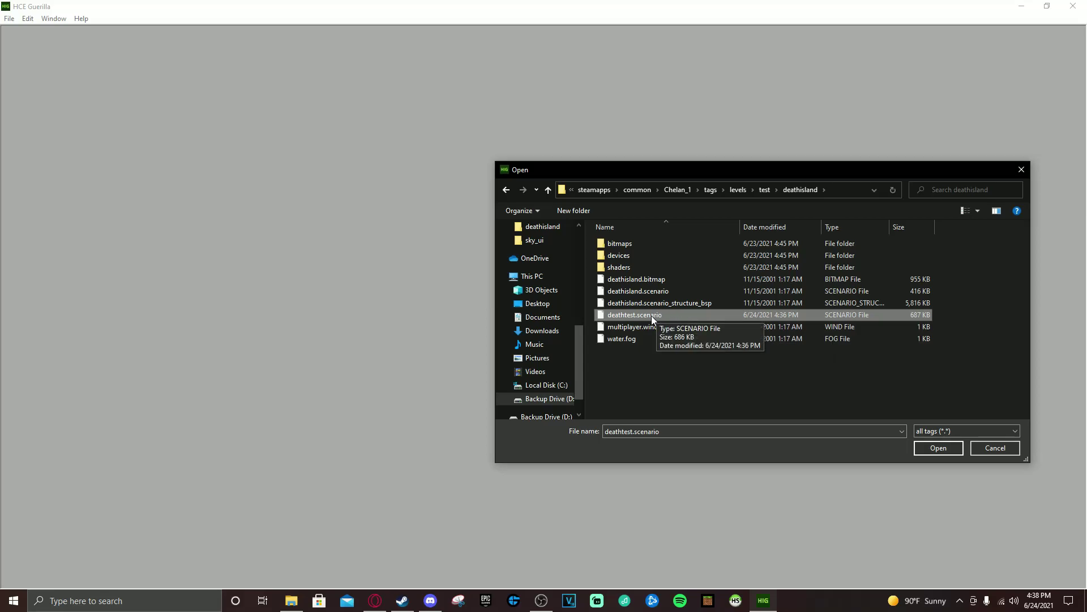
left_click(943, 450)
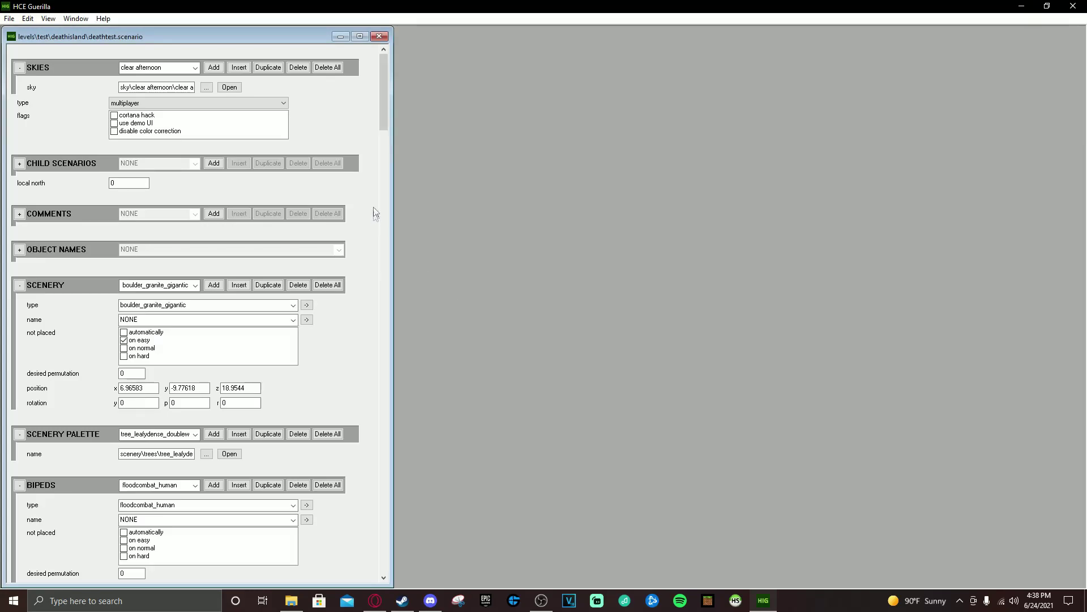
- Set the scenario's sky reference to sky_ui.sky from the tags\sky\sky_ui folder
left_click_drag(382, 107, 246, 108)
left_click(205, 89)
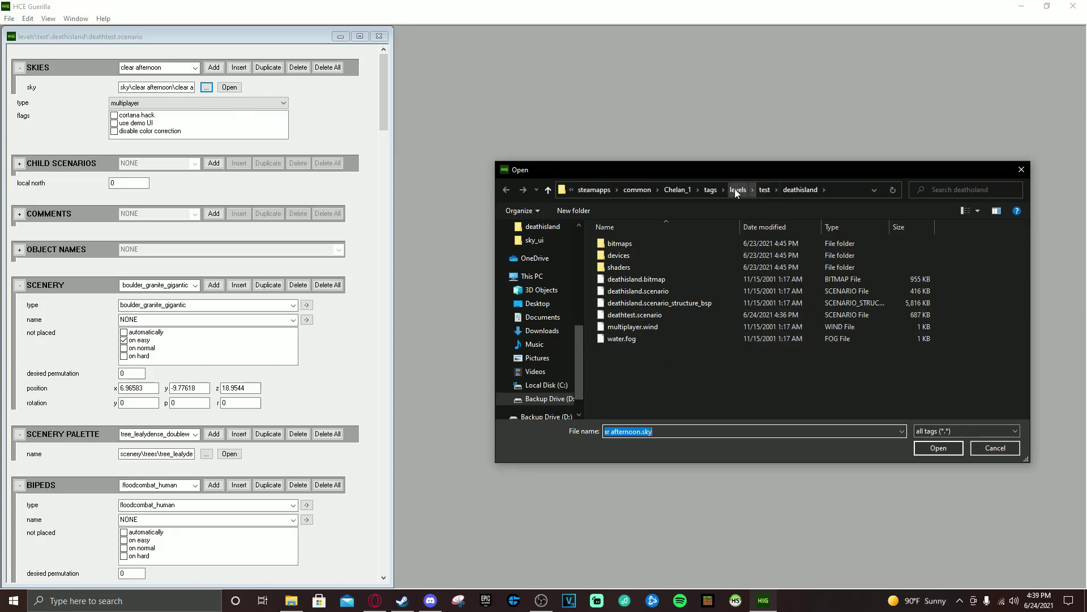
left_click(711, 189)
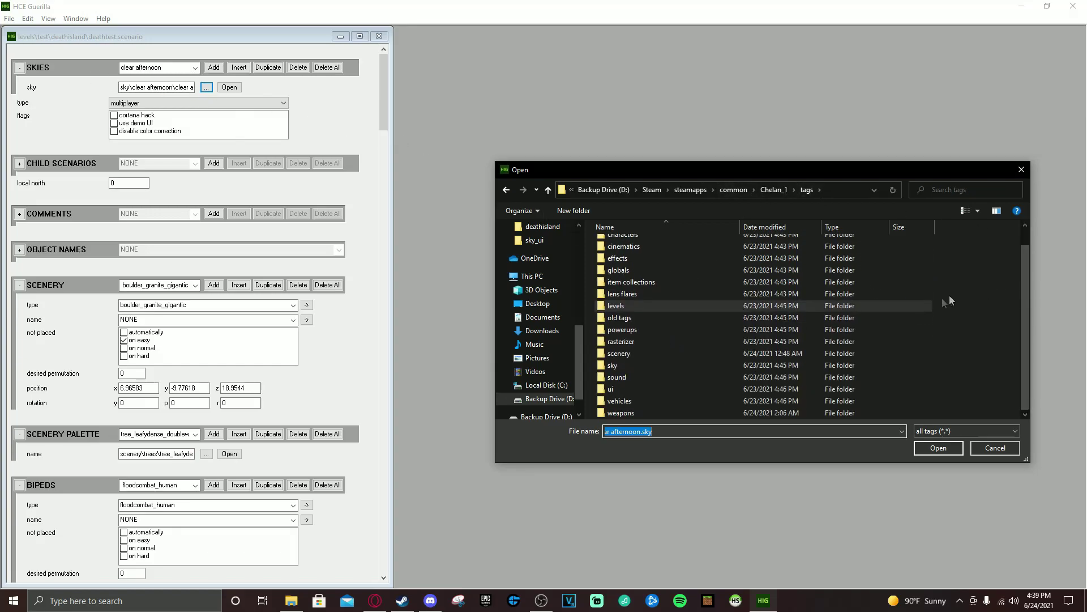
double_click(613, 386)
scroll(971, 294, "down", 1)
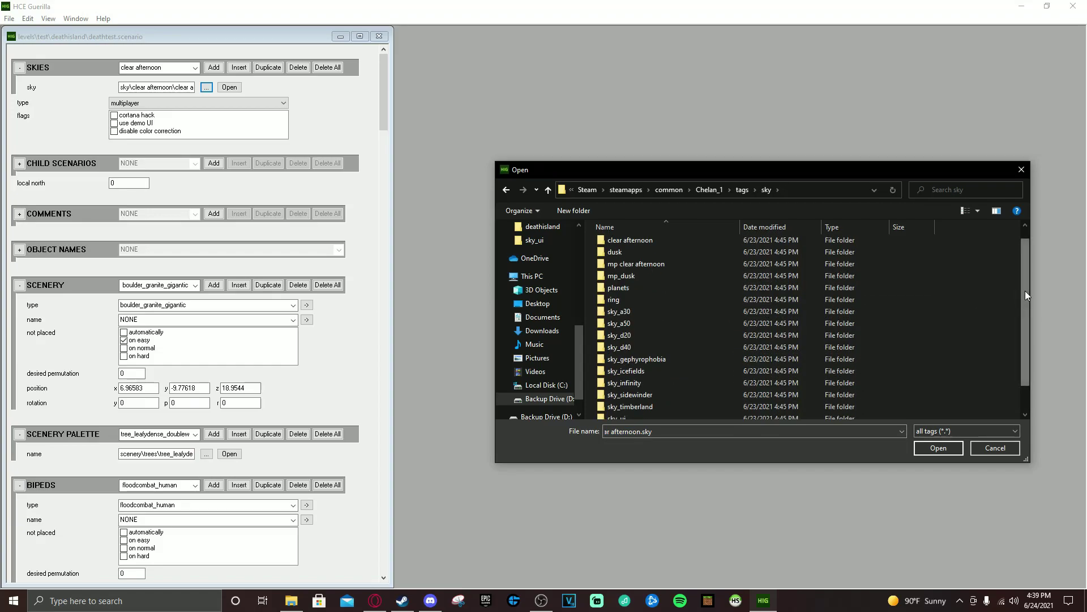
left_click_drag(1027, 301, 1030, 329)
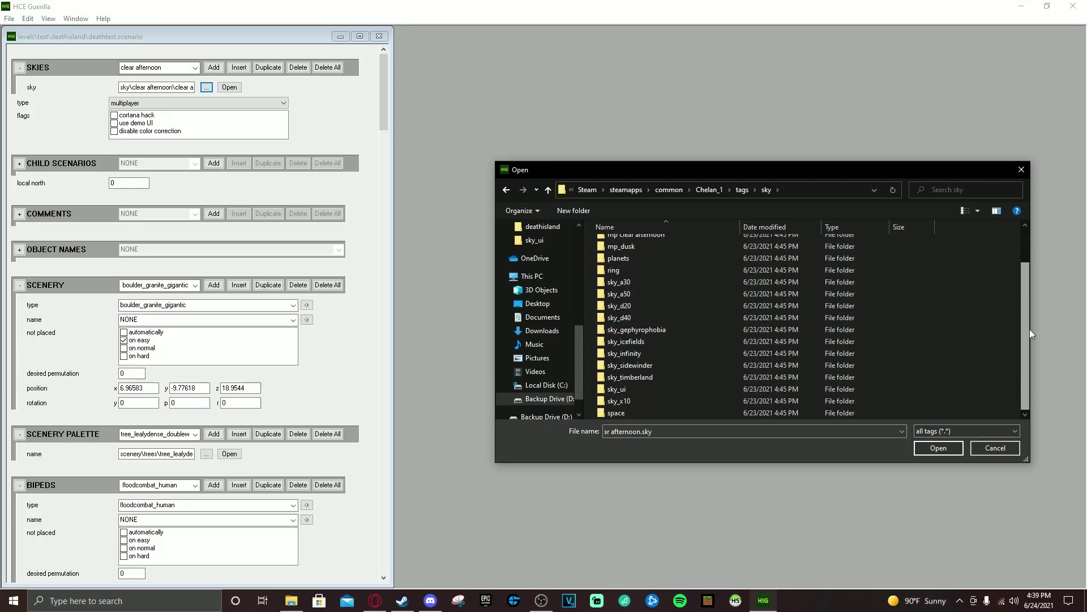
double_click(615, 387)
left_click(619, 255)
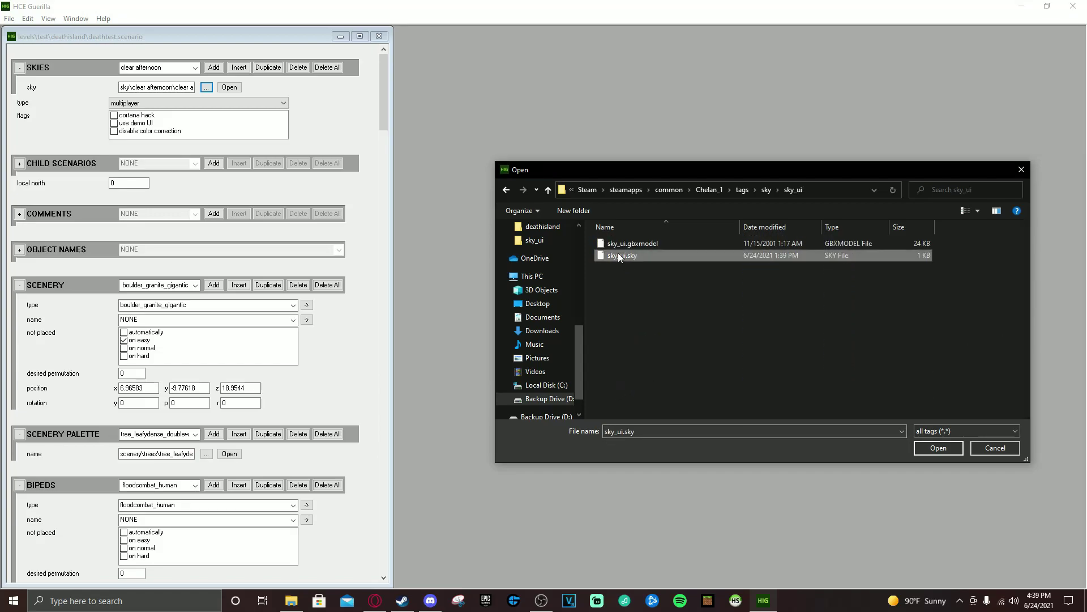
left_click(936, 447)
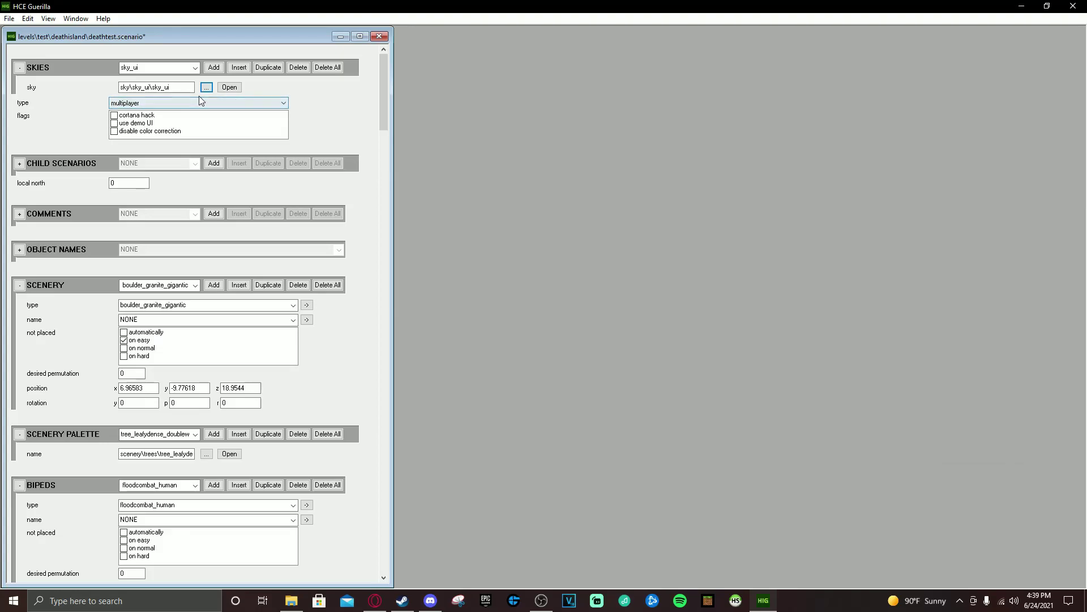
- Review the vehicle palette and weapon palette entries in the deathtest scenario tag
left_click_drag(385, 97, 389, 181)
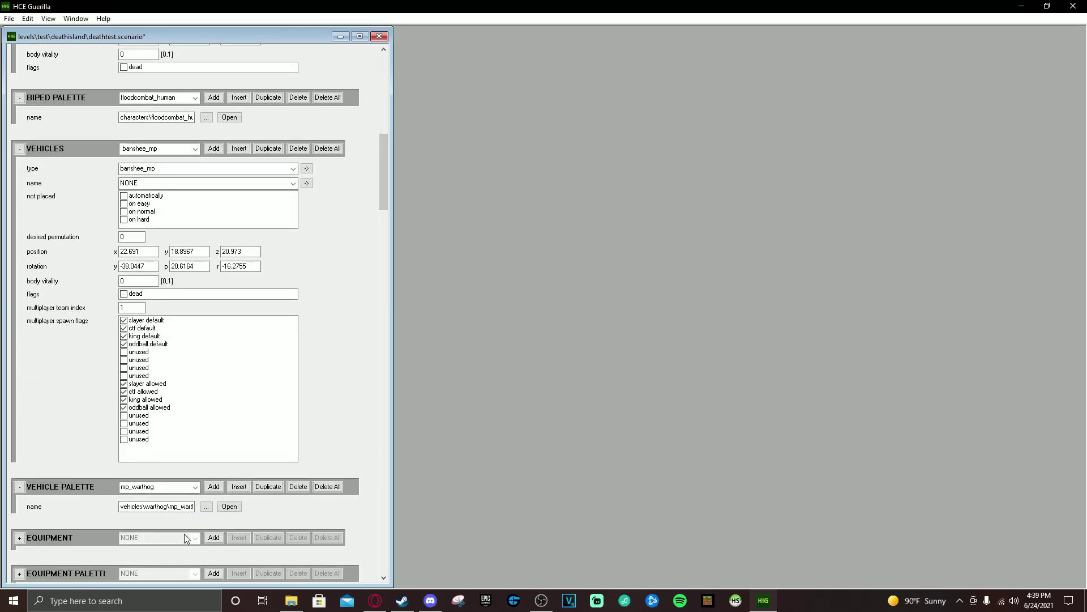
left_click(194, 486)
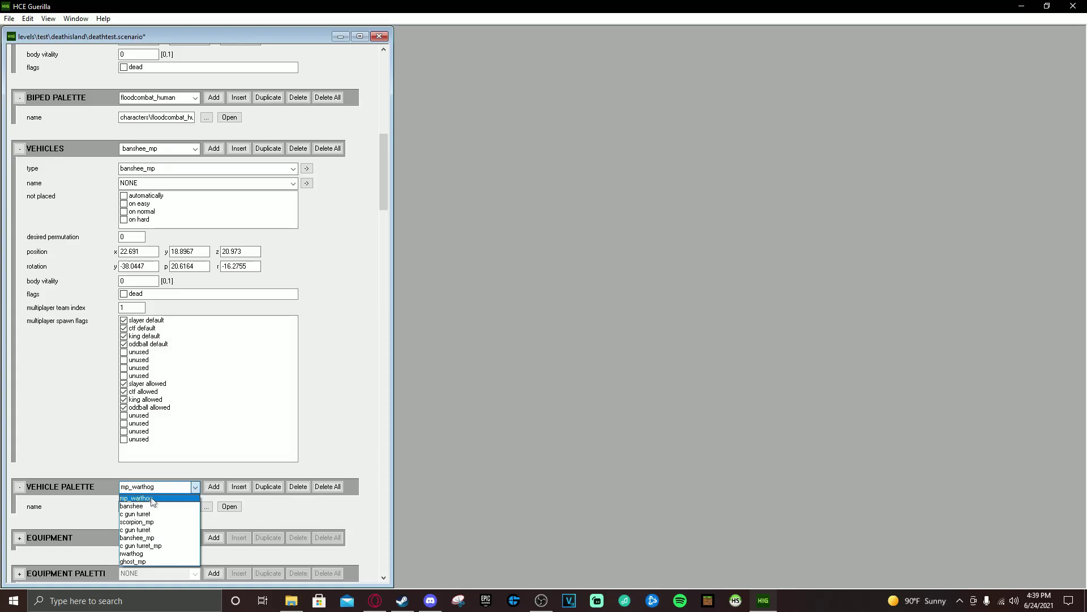
left_click(198, 486)
left_click_drag(386, 195, 409, 242)
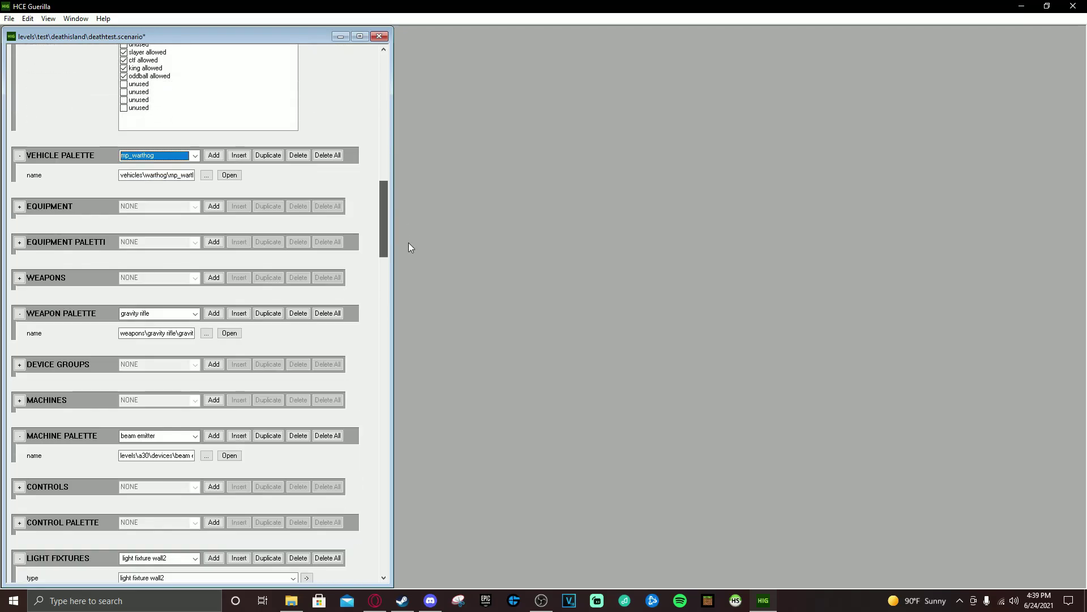
left_click(154, 310)
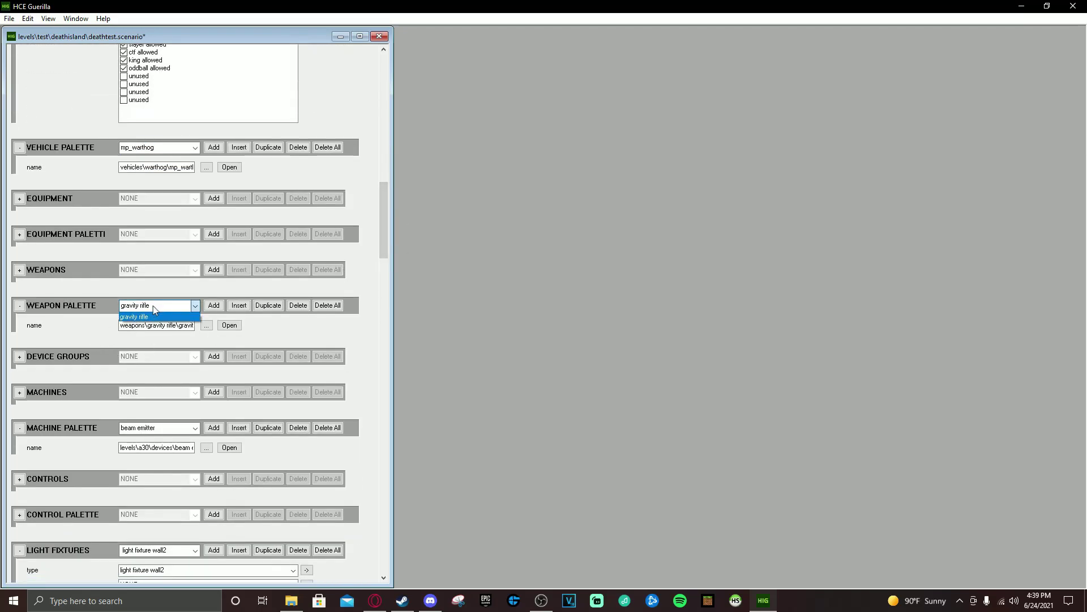
left_click(154, 315)
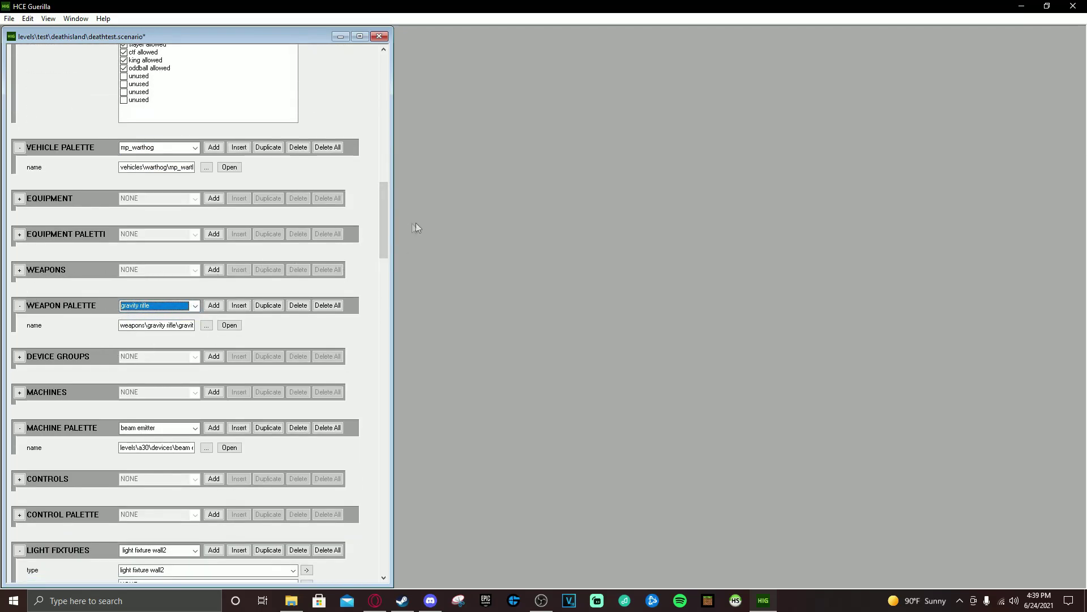
left_click_drag(384, 215, 381, 89)
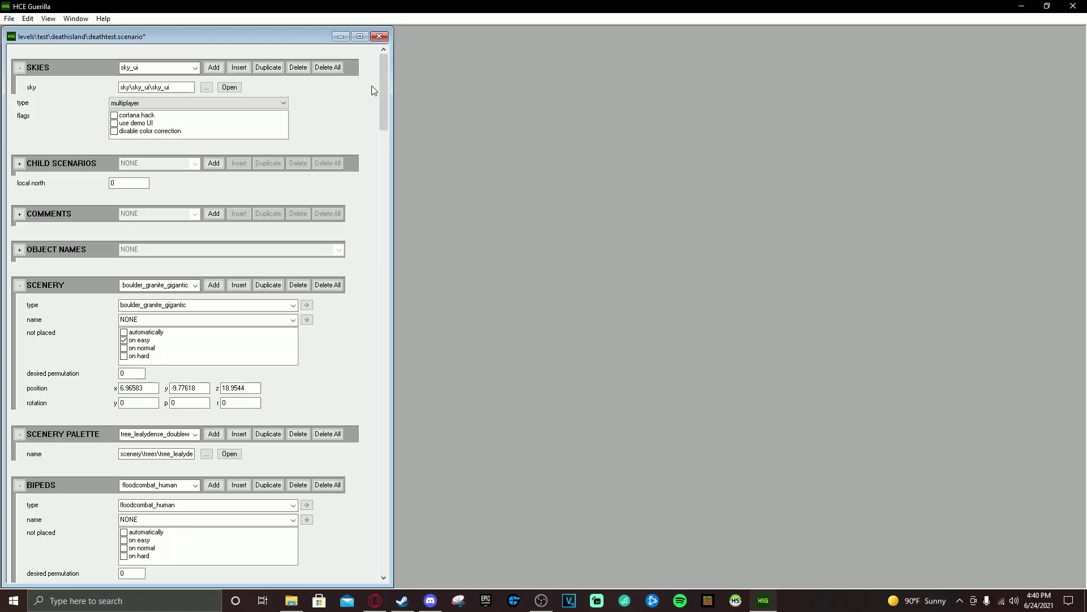
left_click(8, 19)
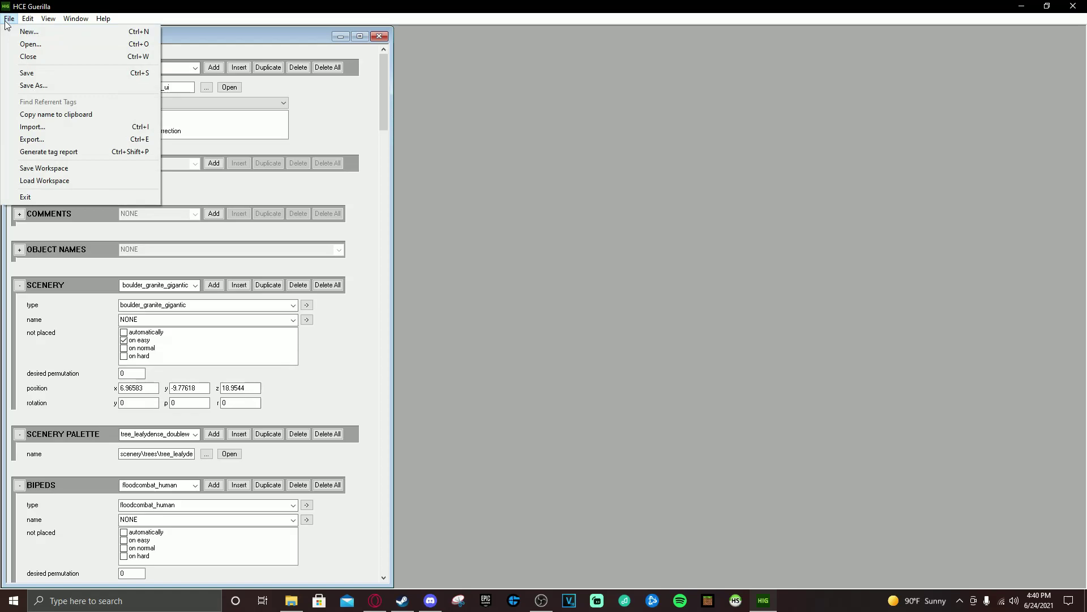
left_click(34, 85)
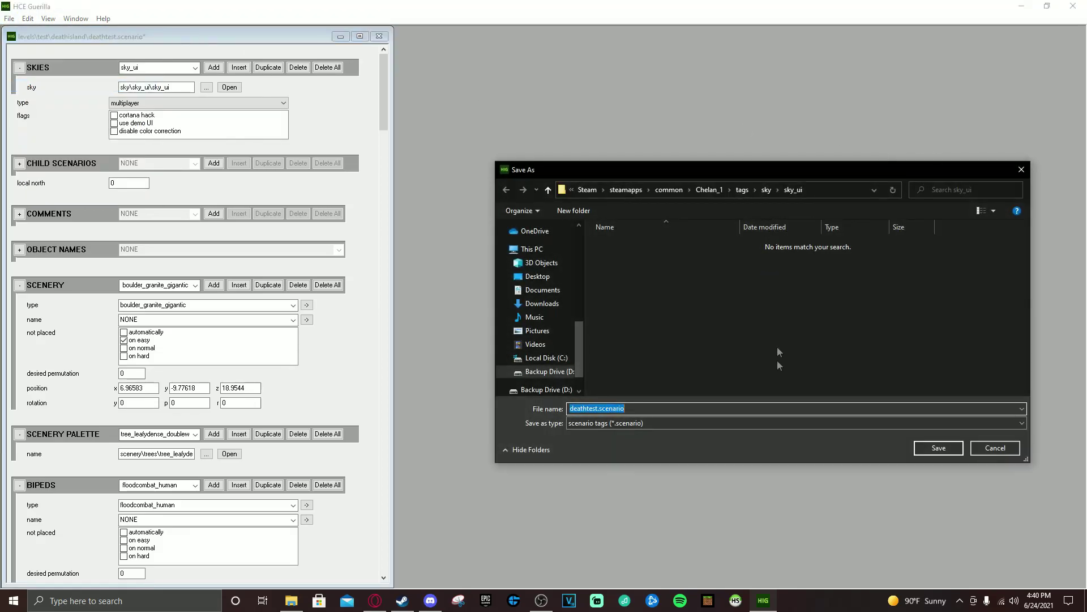
left_click(673, 191)
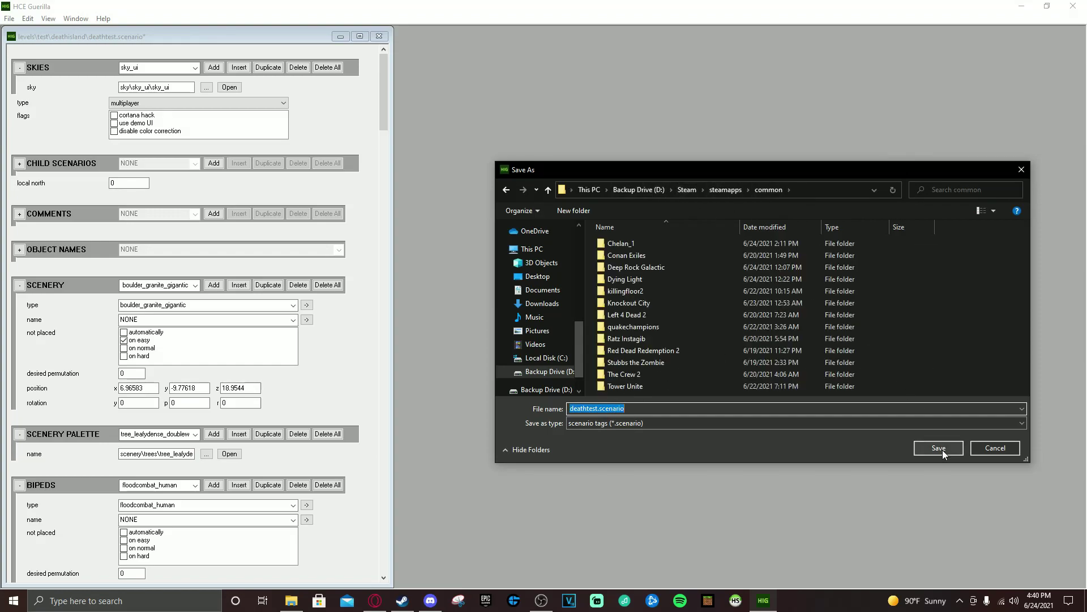
left_click(987, 449)
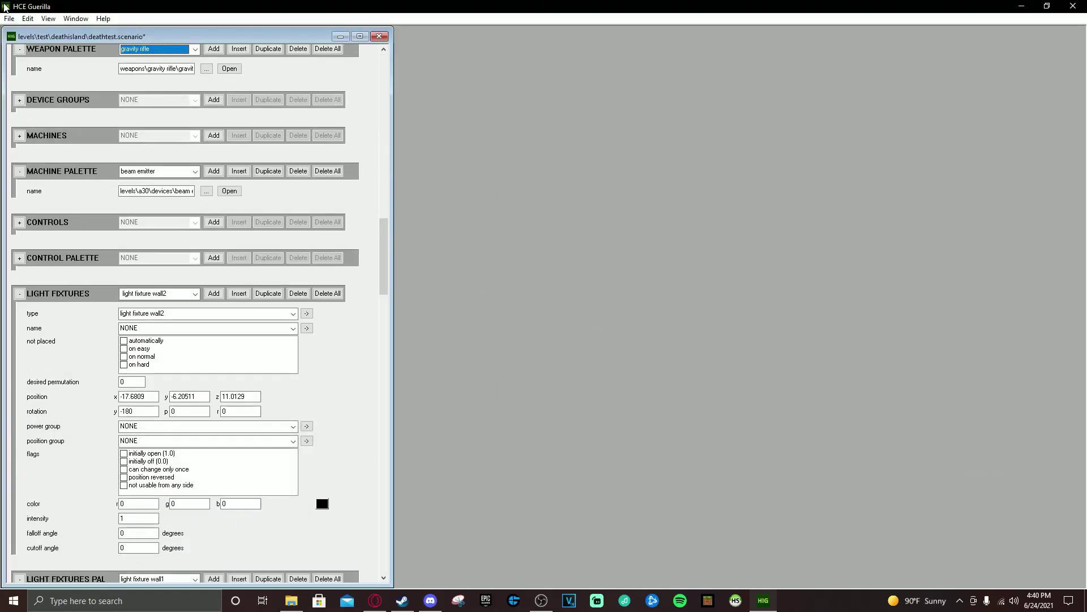
- Save deathtest.scenario under its existing name, close the tag and exit Guerilla
left_click(9, 18)
left_click(23, 73)
left_click(10, 19)
left_click(379, 37)
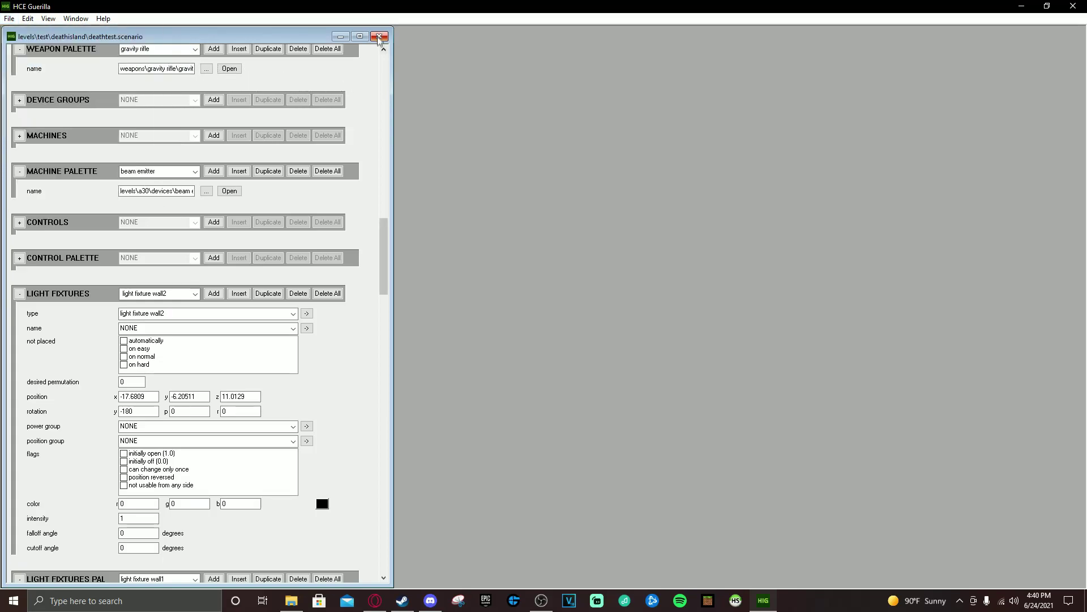
left_click(378, 38)
left_click(1075, 6)
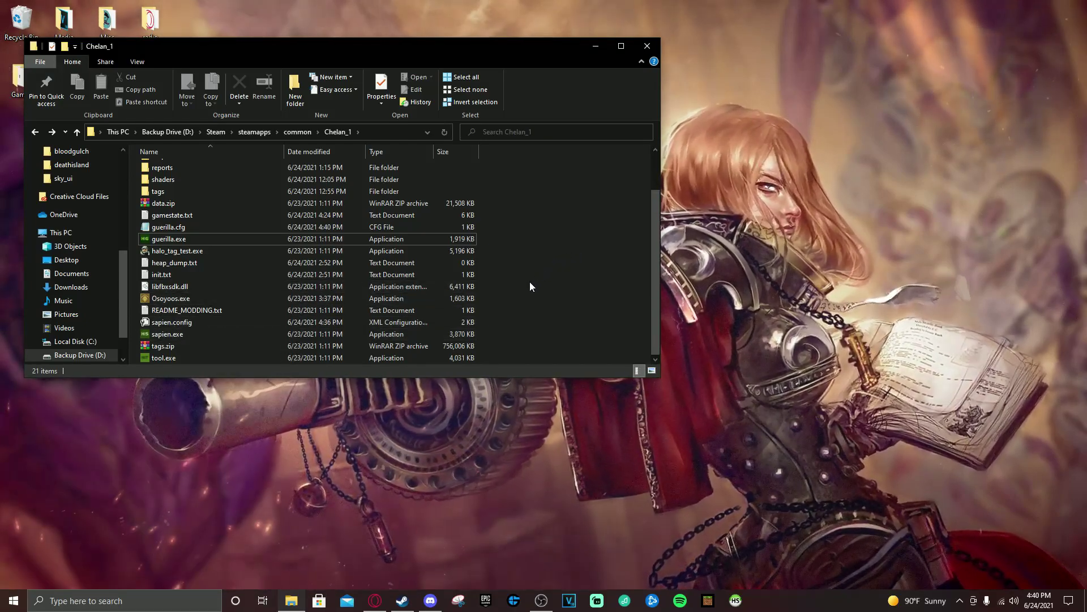
- Launch Sapien from the Chelan_1 folder and open deathtest.scenario from the deathisland folder
left_click(211, 335)
double_click(213, 339)
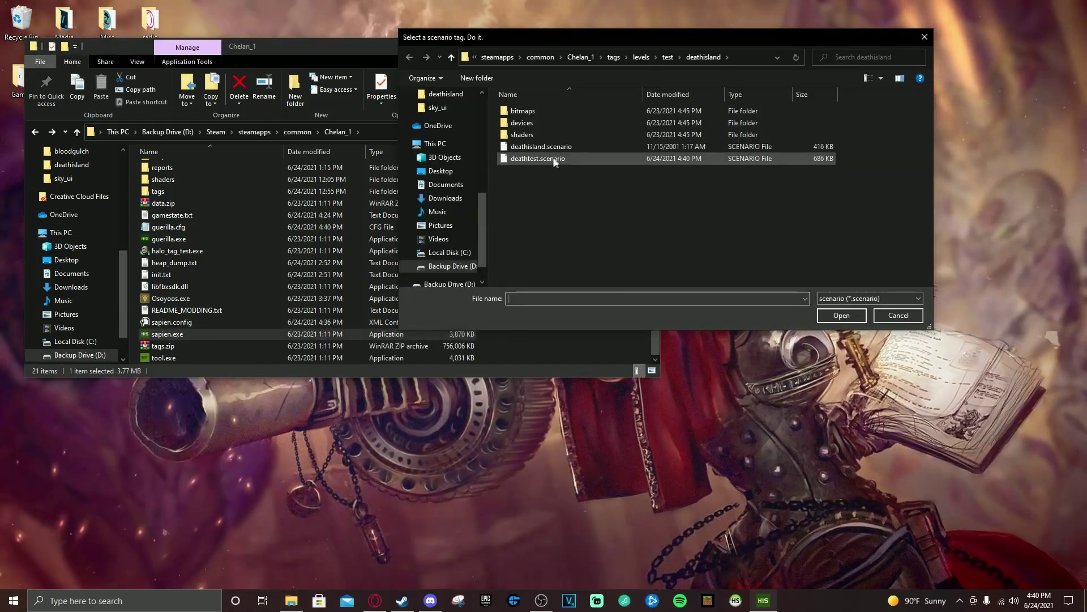
left_click(549, 147)
double_click(538, 158)
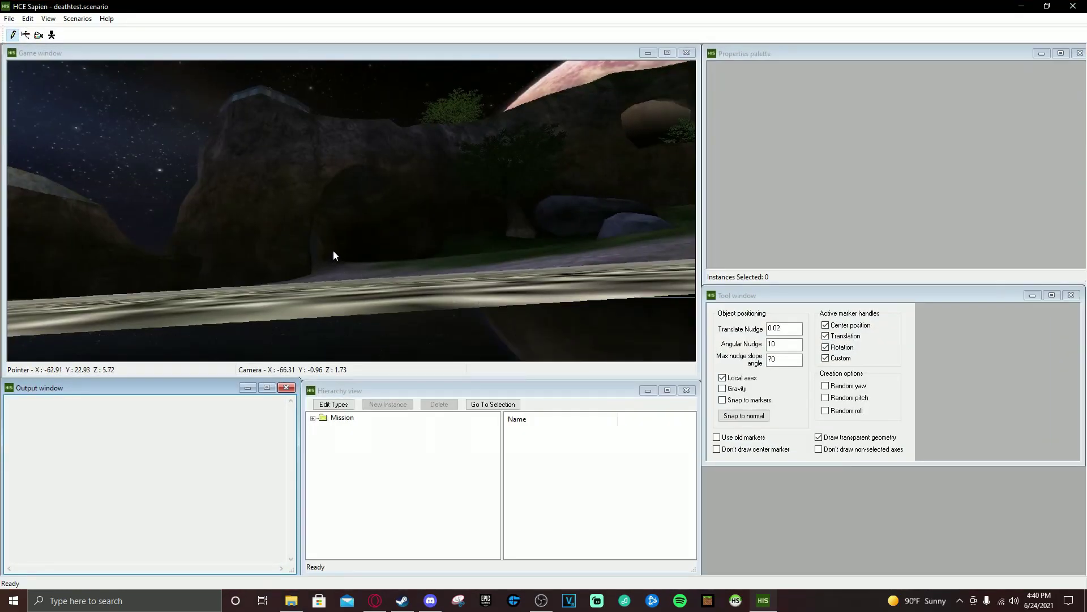
- Examine the replaced sky and the placed vehicles, bipeds and trees around the island in the game window
mouse_move(334, 251)
right_mouse_down()
mouse_move(334, 184)
mouse_move(333, 256)
right_mouse_up()
key("shift")
mouse_move(333, 256)
middle_mouse_down()
mouse_move(309, 268)
mouse_move(170, 269)
mouse_move(156, 314)
mouse_move(187, 210)
mouse_move(159, 261)
mouse_move(113, 272)
mouse_move(332, 252)
middle_mouse_up()
key("shift")
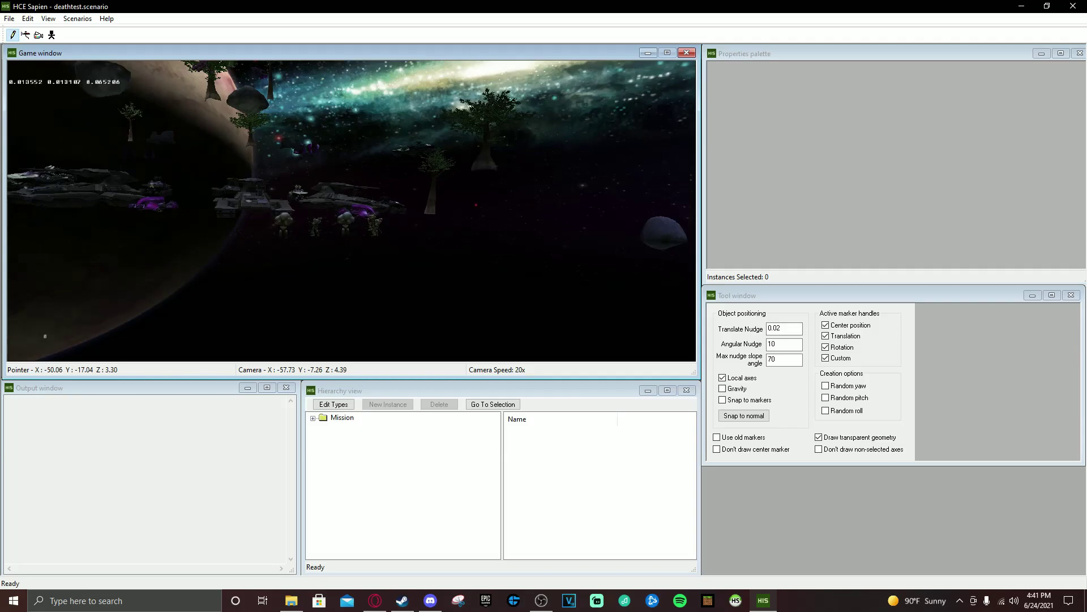
mouse_move(333, 255)
middle_mouse_down()
mouse_move(356, 256)
mouse_move(333, 255)
middle_mouse_up()
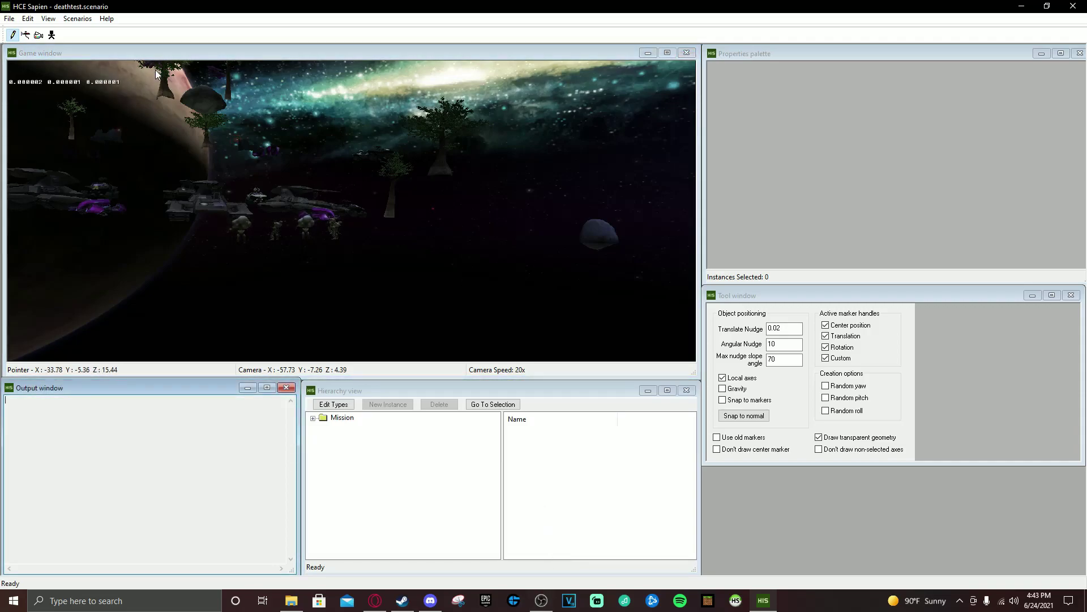
- Finish the lighting calculation from the game window's console and save the deathtest scenario
left_click(156, 74)
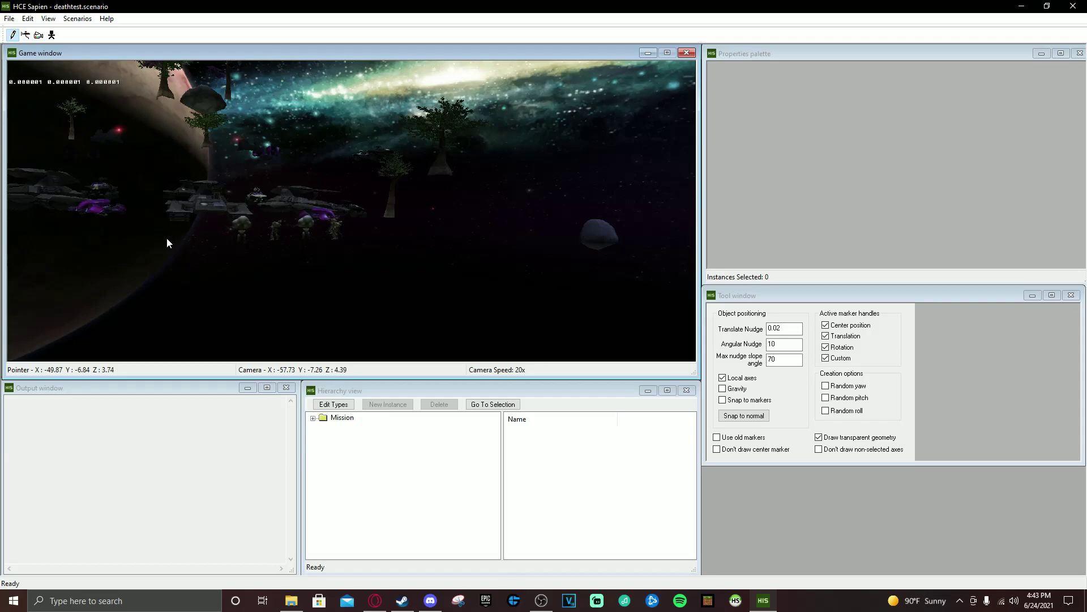
key("grave")
key("Return")
middle_click_drag(309, 237, 547, 237)
key("shift")
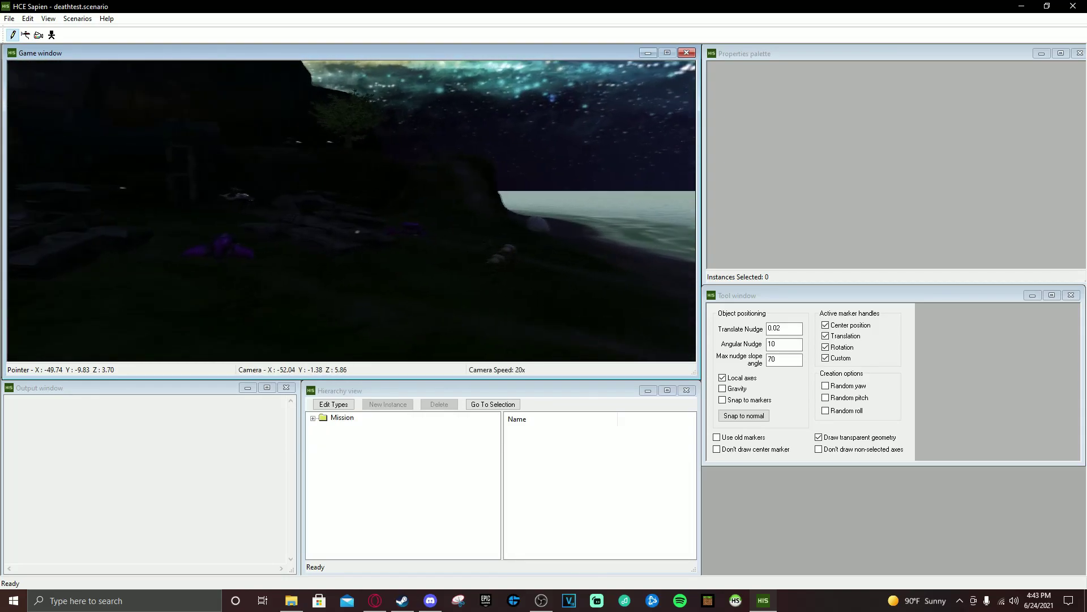
middle_click_drag(547, 238, 679, 233)
middle_click_drag(352, 210, 307, 234)
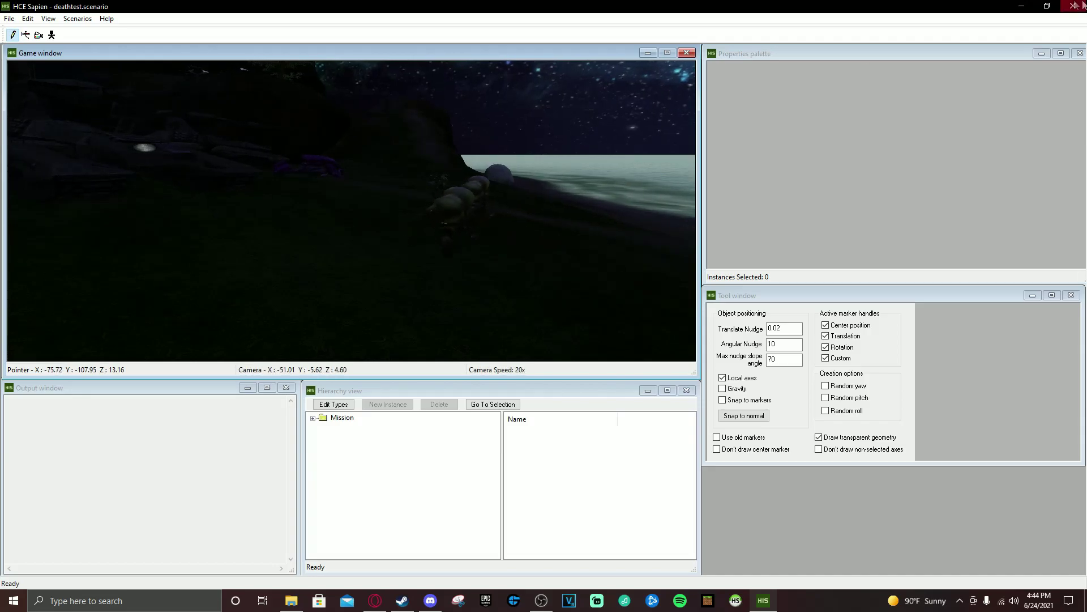
left_click(9, 19)
left_click(25, 49)
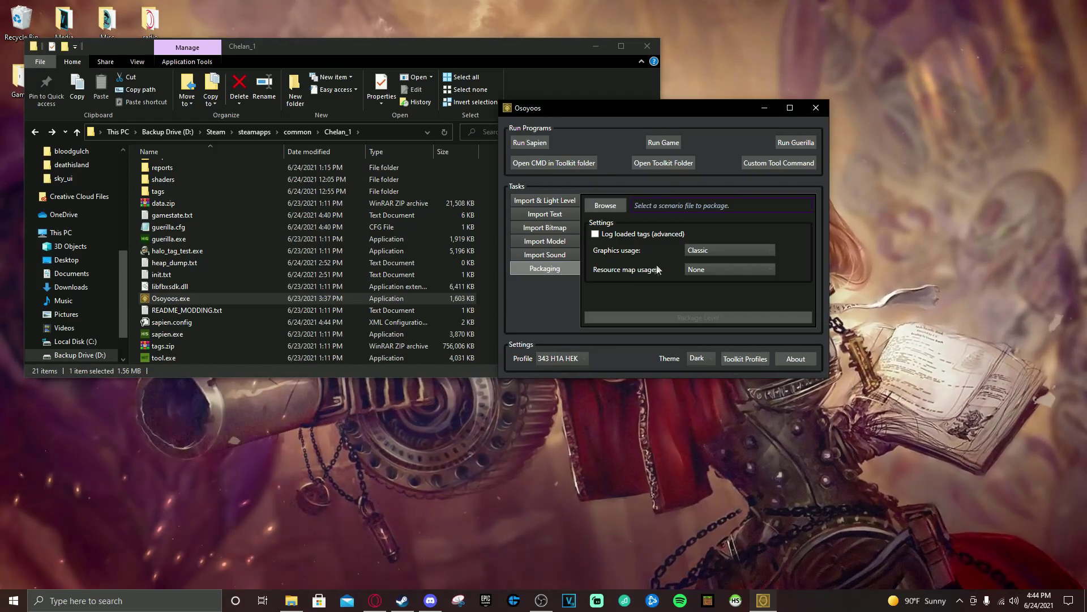
- In Osoyoos, choose deathtest.scenario from tags\levels\test\deathisland for packaging and package the level
left_click(603, 208)
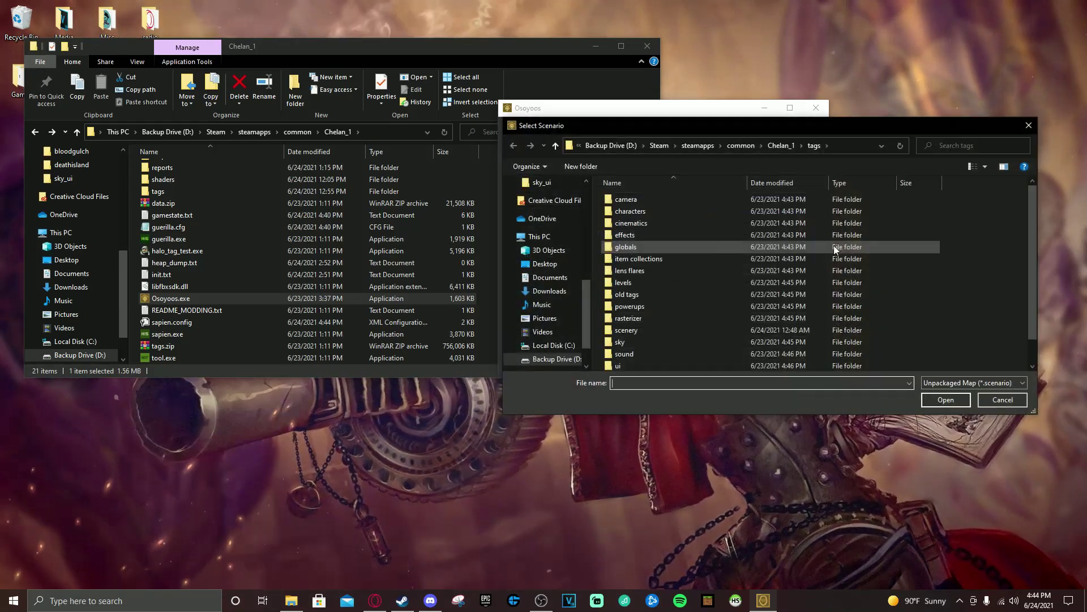
double_click(622, 281)
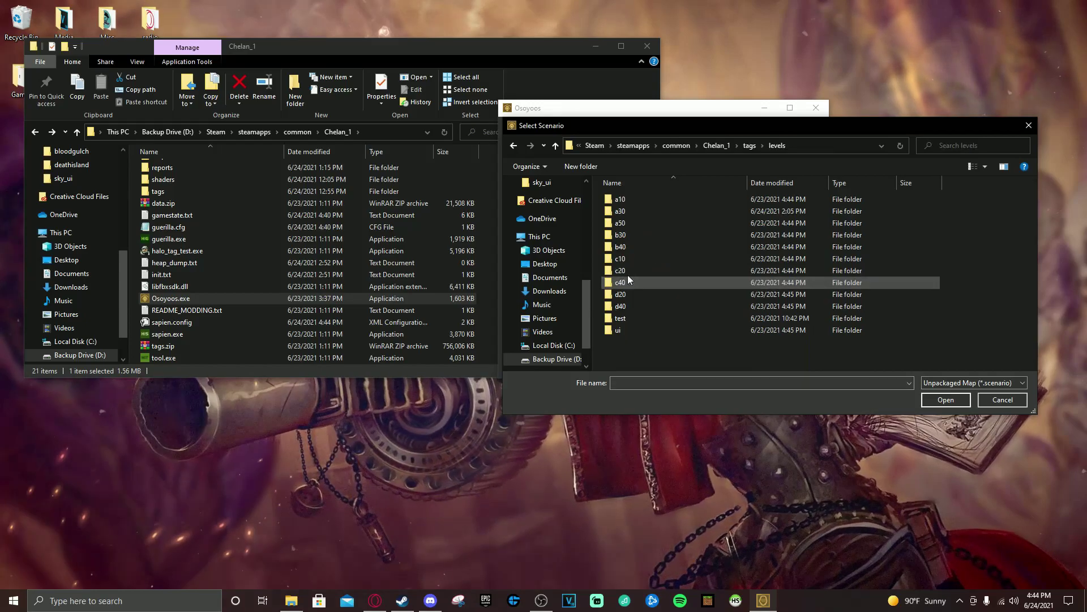
double_click(620, 318)
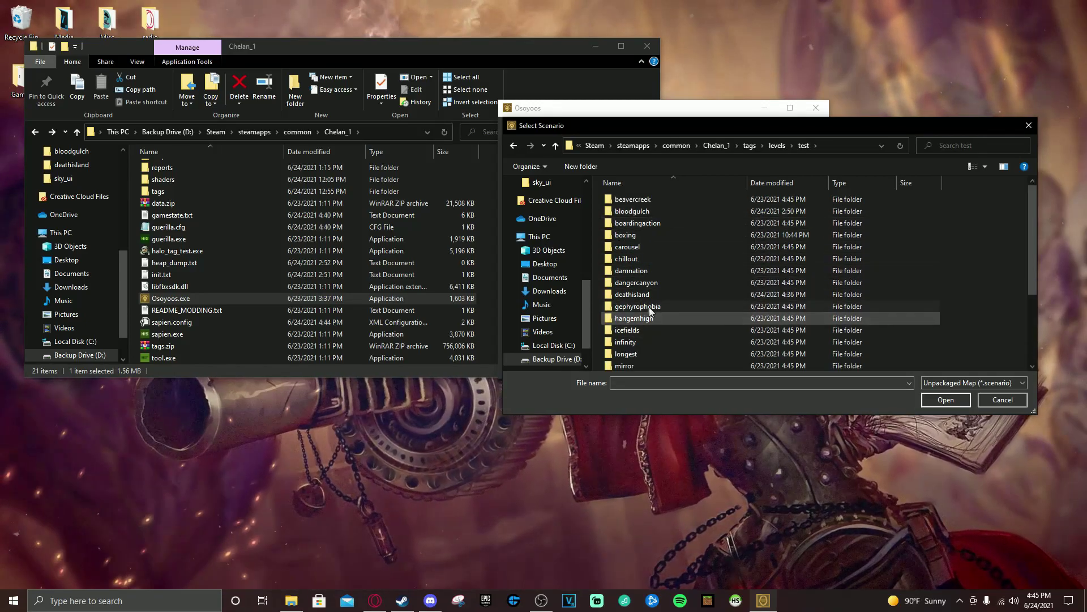
double_click(655, 294)
left_click(637, 247)
left_click(939, 401)
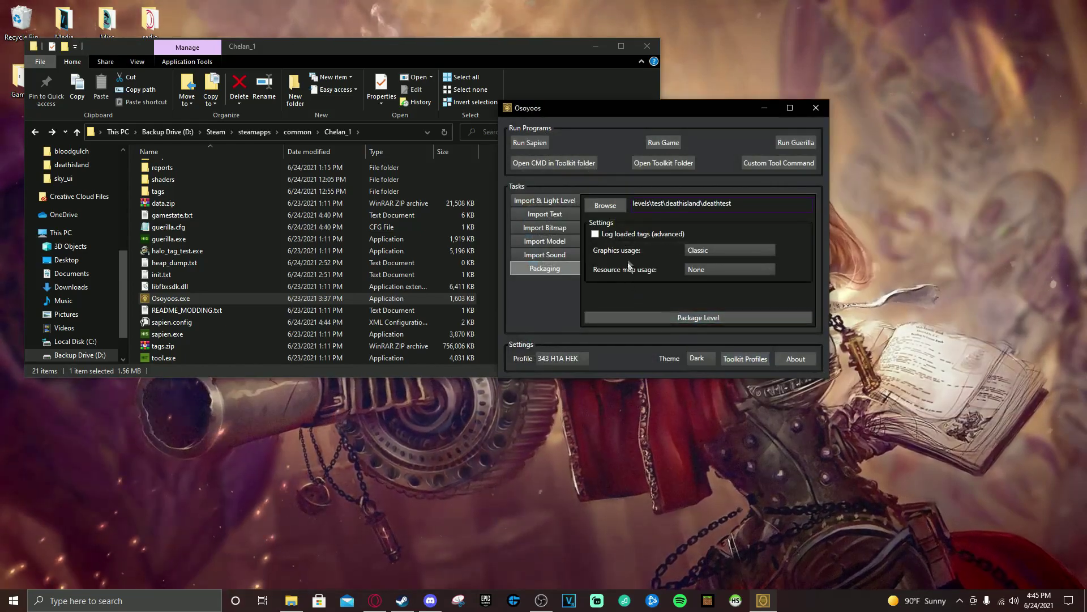
left_click(691, 317)
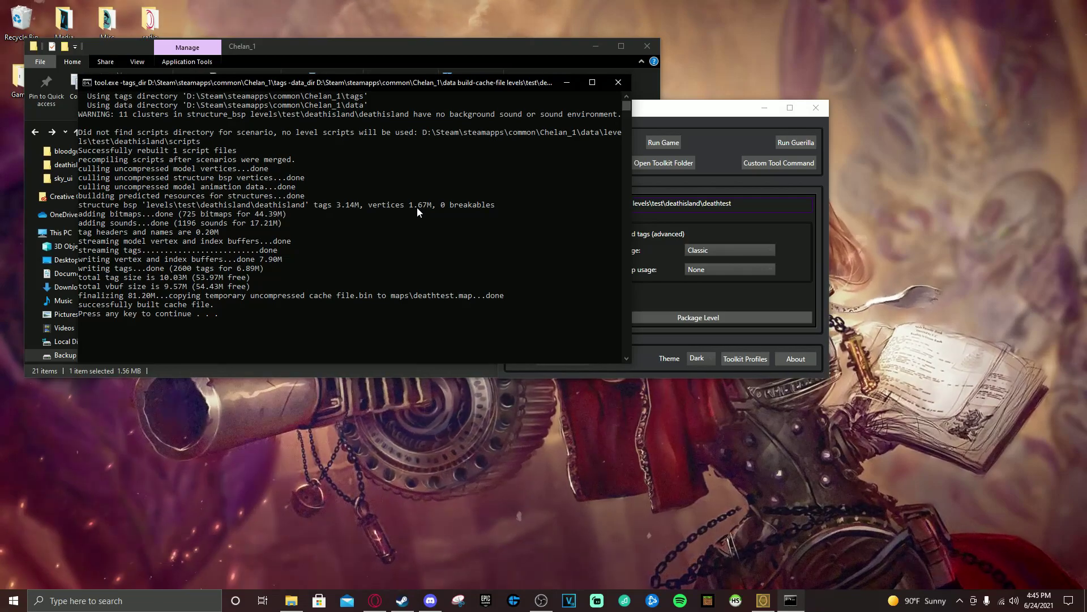
key("Return")
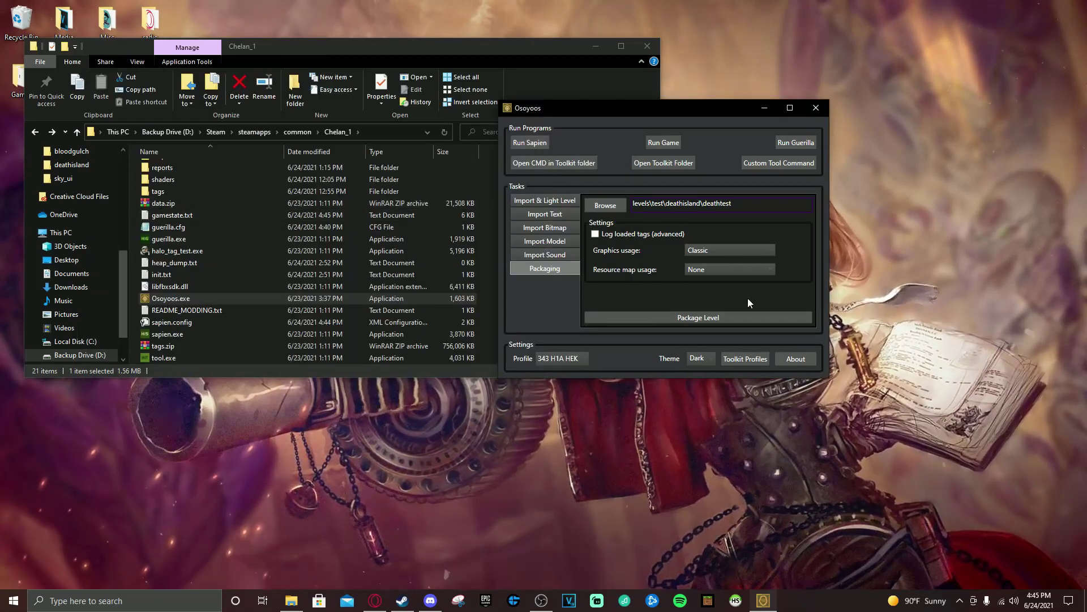
- Close Osoyoos and select deathtest.map in the maps folder of Chelan_1
left_click(814, 109)
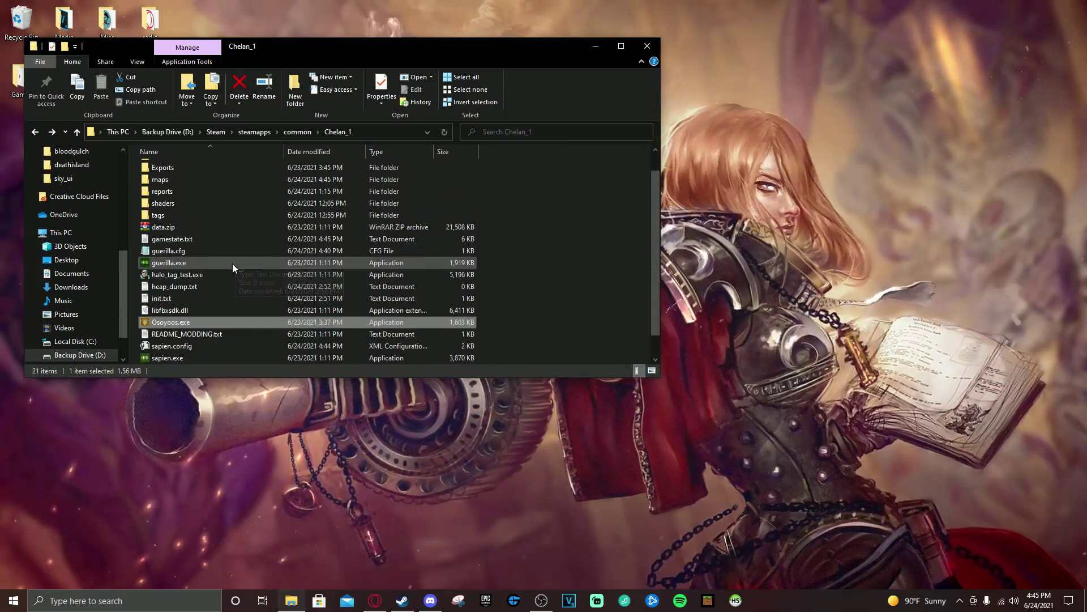
double_click(157, 178)
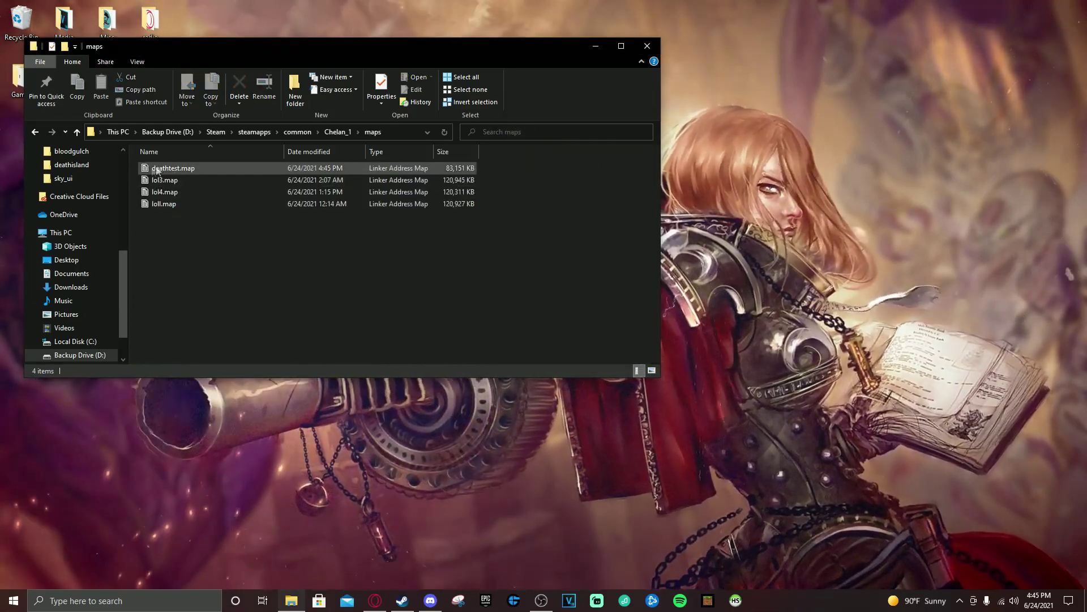
left_click(163, 169)
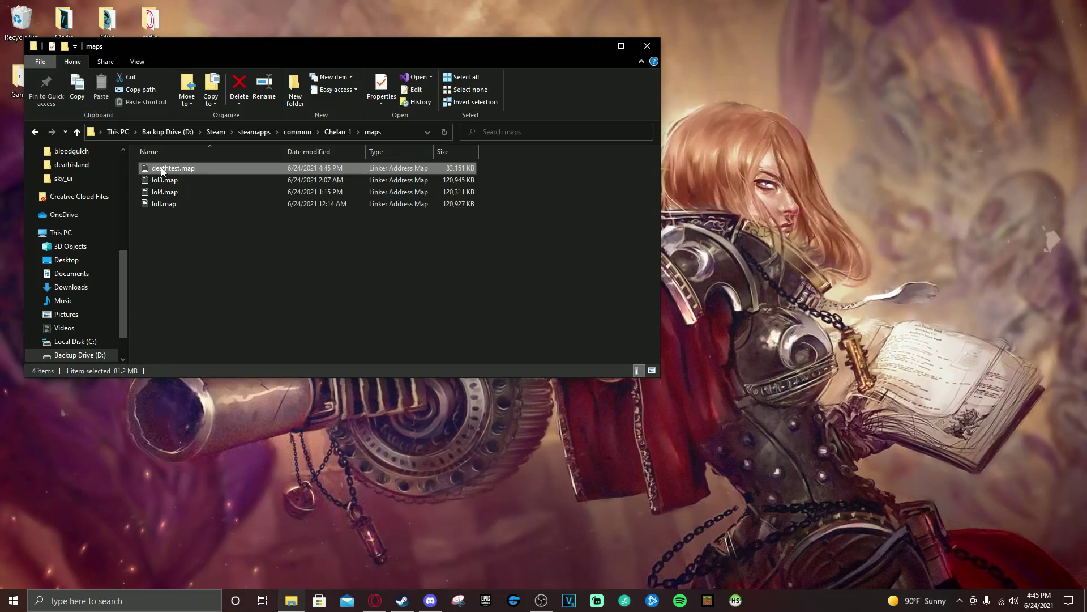
- Copy deathtest.map from the Chelan_1 maps folder into the halo1\maps folder of Halo The Master Chief Collection
right_click(161, 167)
left_click(207, 349)
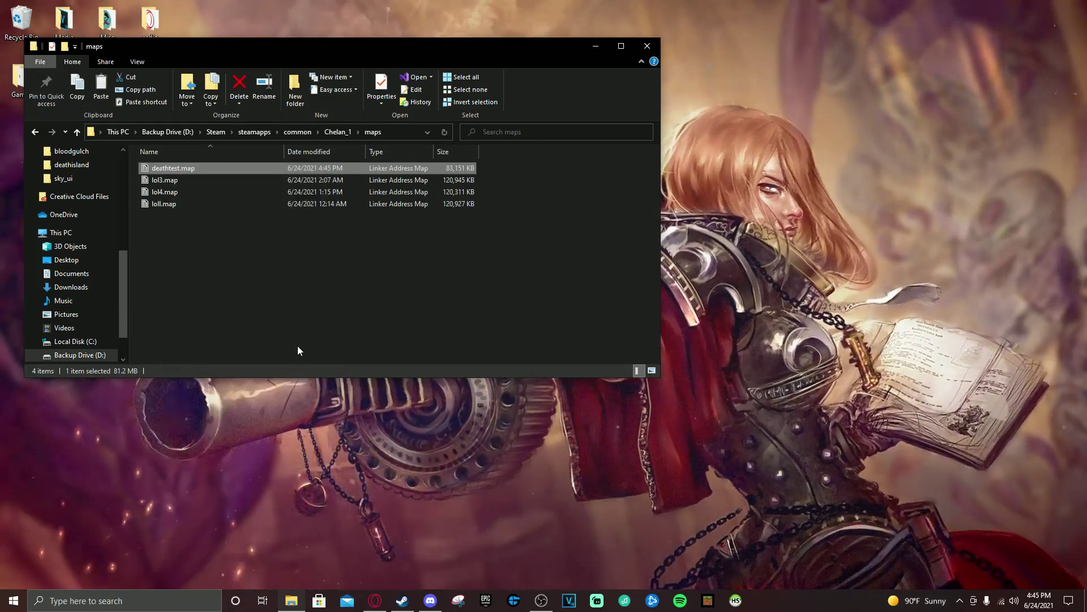
double_click(78, 16)
left_click_drag(191, 53, 775, 79)
left_click(680, 256)
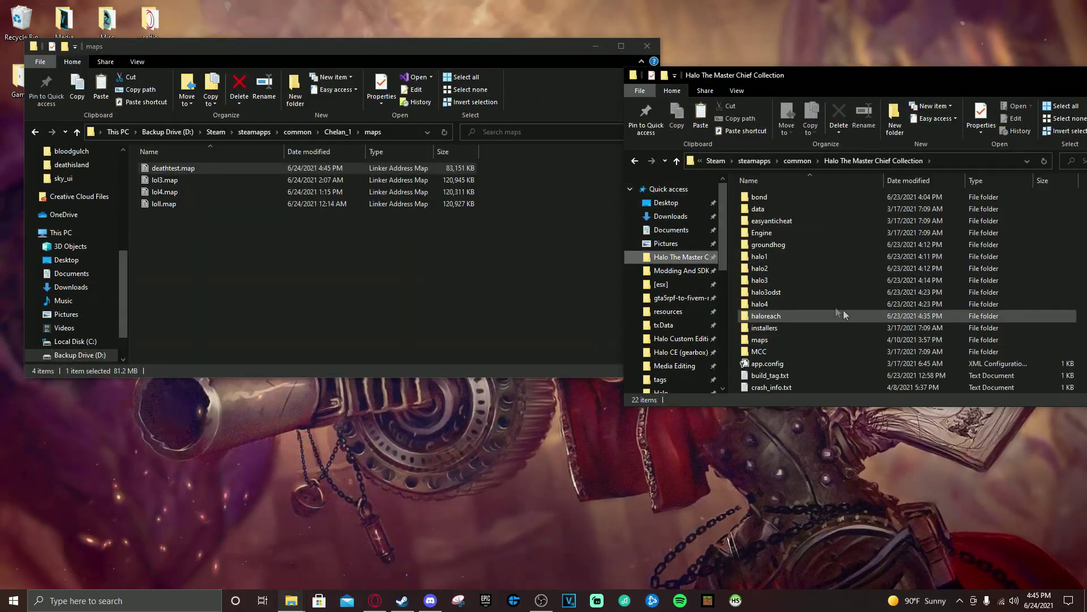
double_click(761, 257)
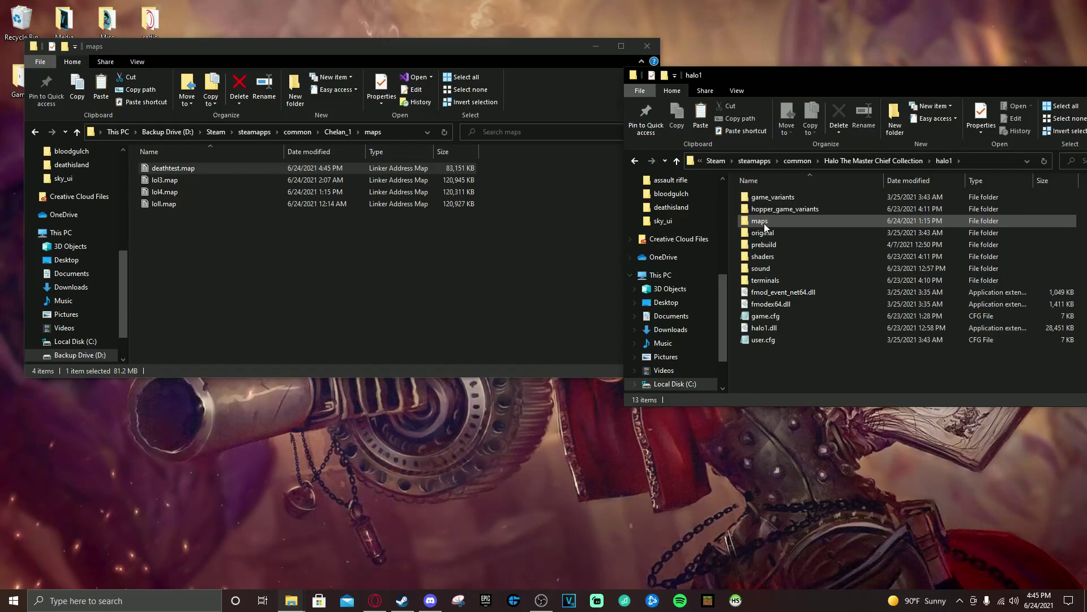
double_click(764, 224)
right_click(736, 240)
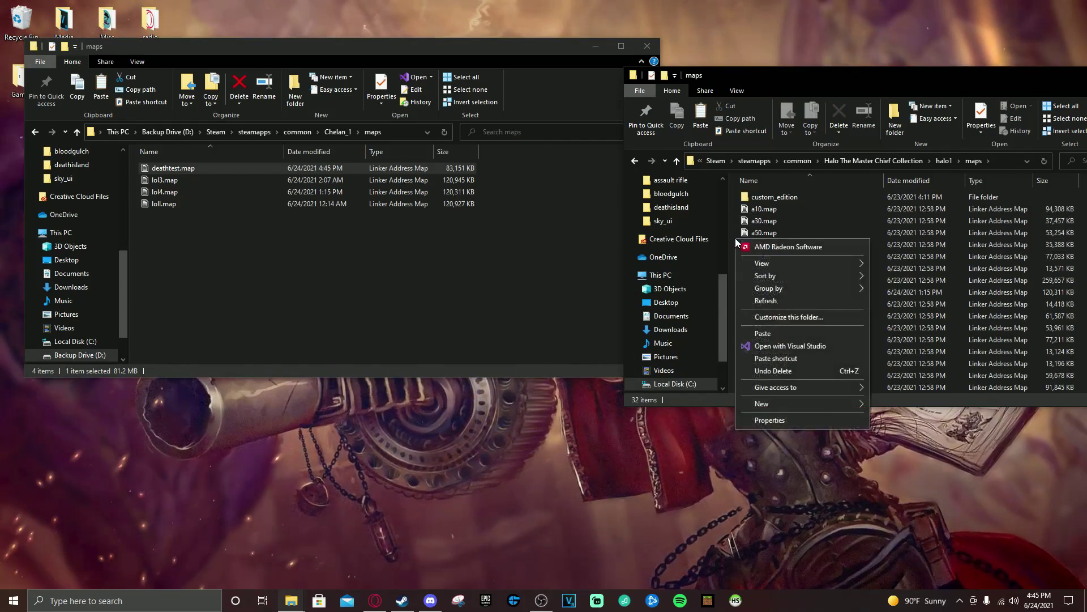
left_click(776, 333)
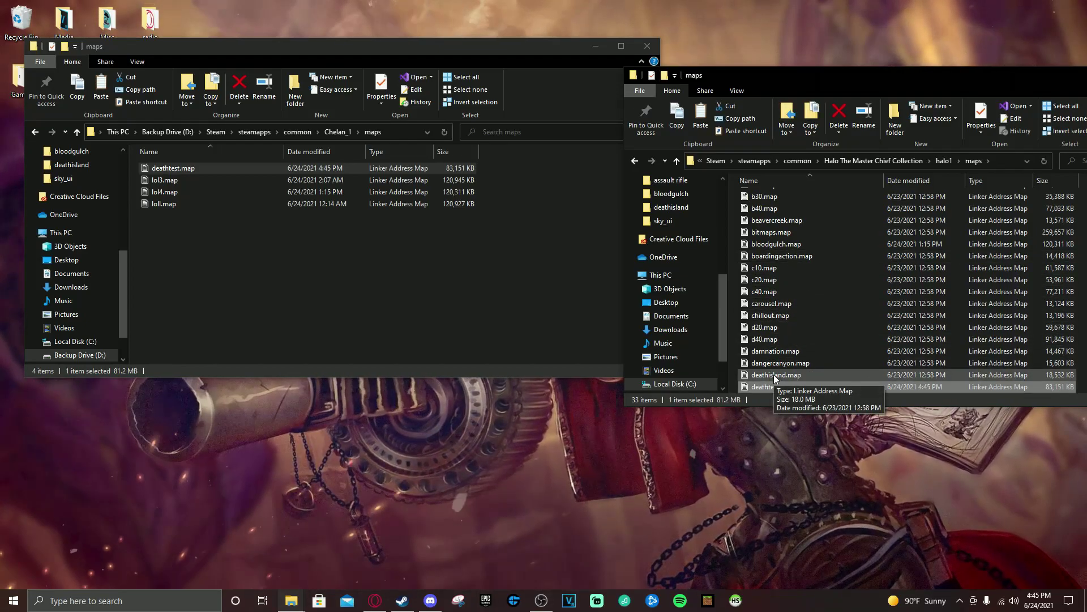
- Delete the original deathisland.map from halo1\maps and rename the copied deathtest.map to deathisland.map
left_click(790, 375)
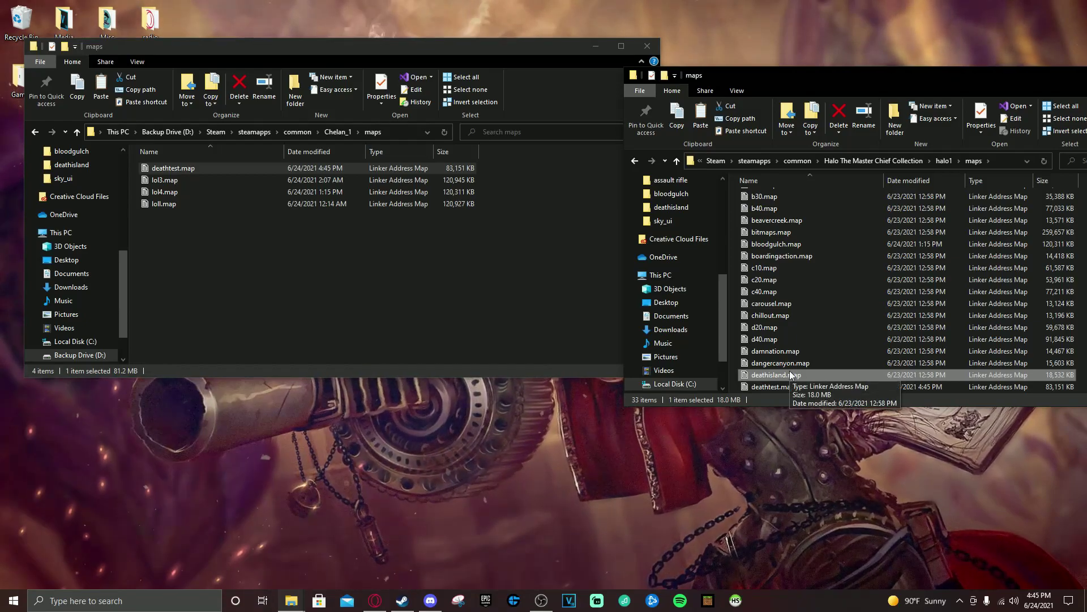
key("Delete")
right_click(762, 376)
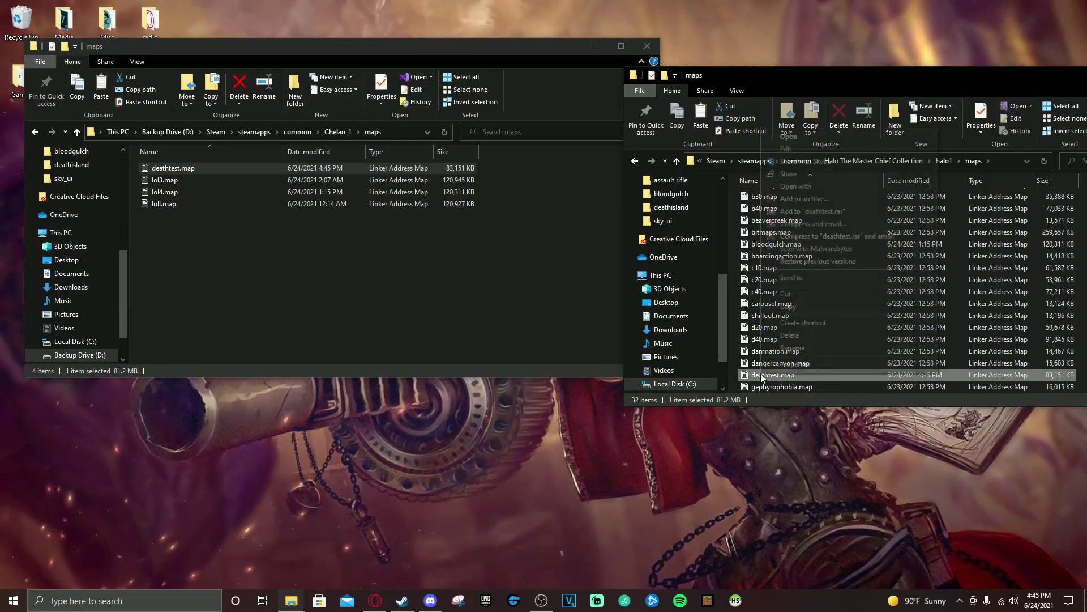
left_click(798, 349)
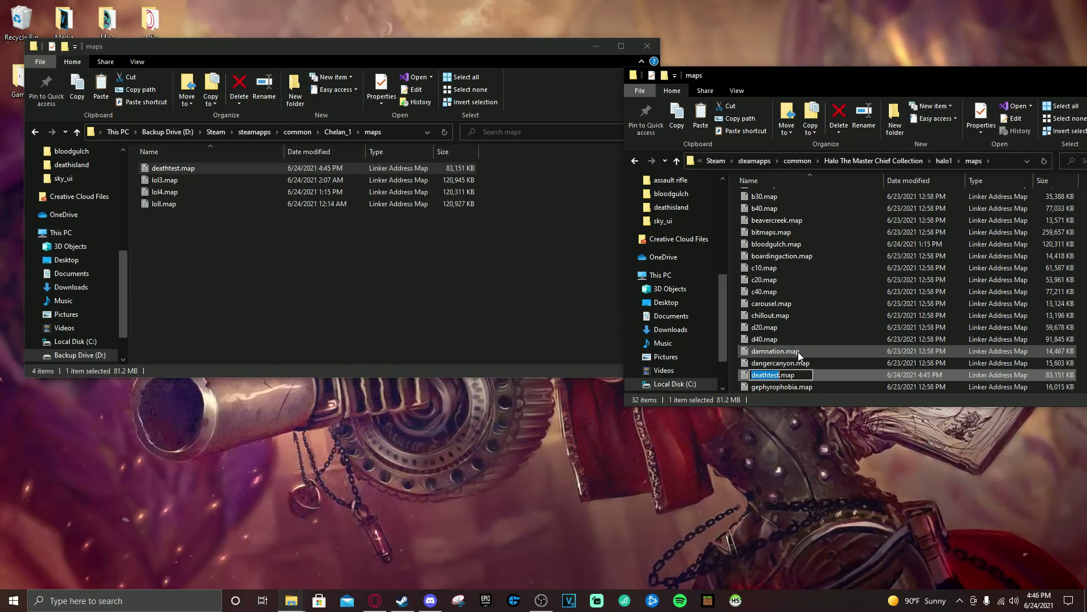
type("deathisland")
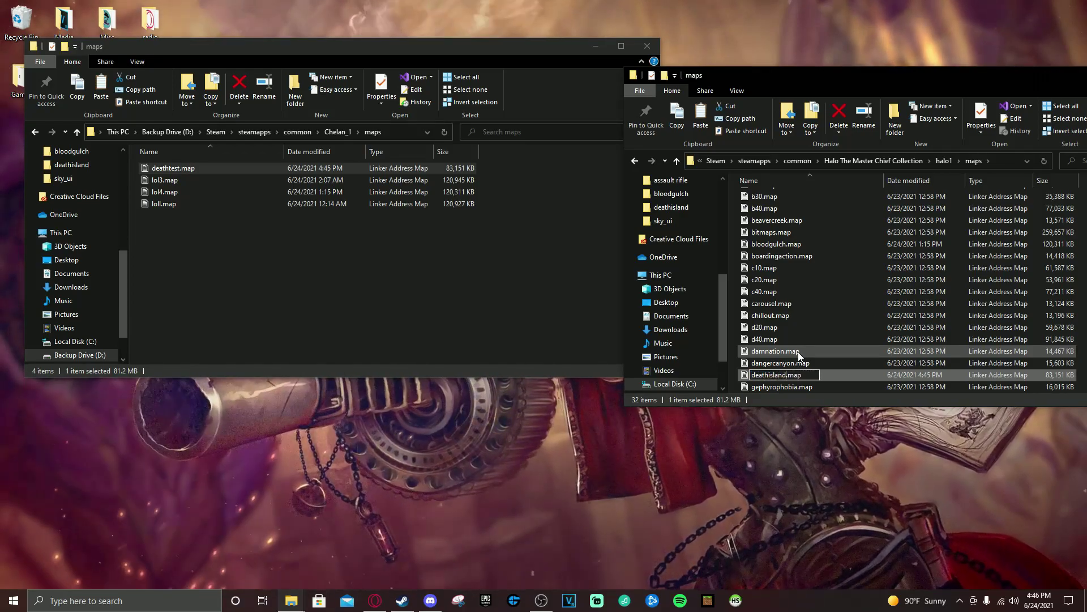
key("Return")
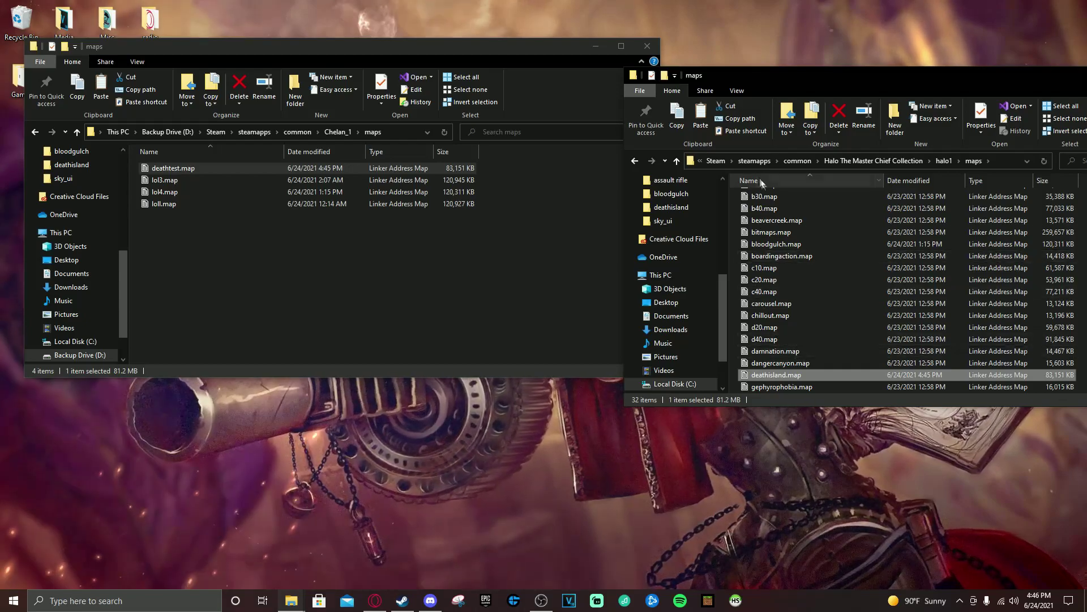
left_click_drag(760, 75, 600, 59)
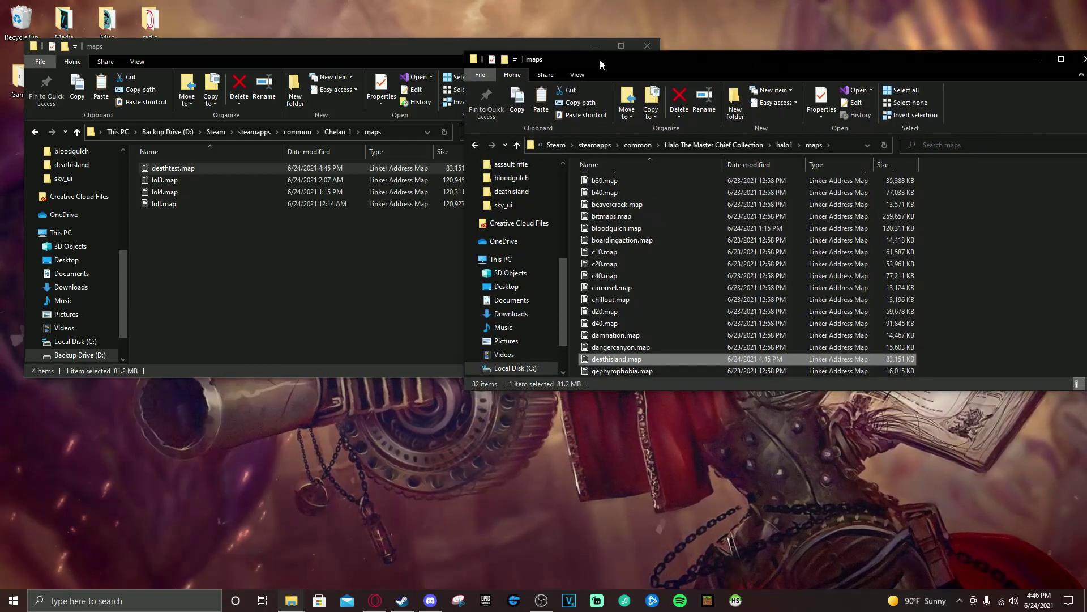
left_click(359, 50)
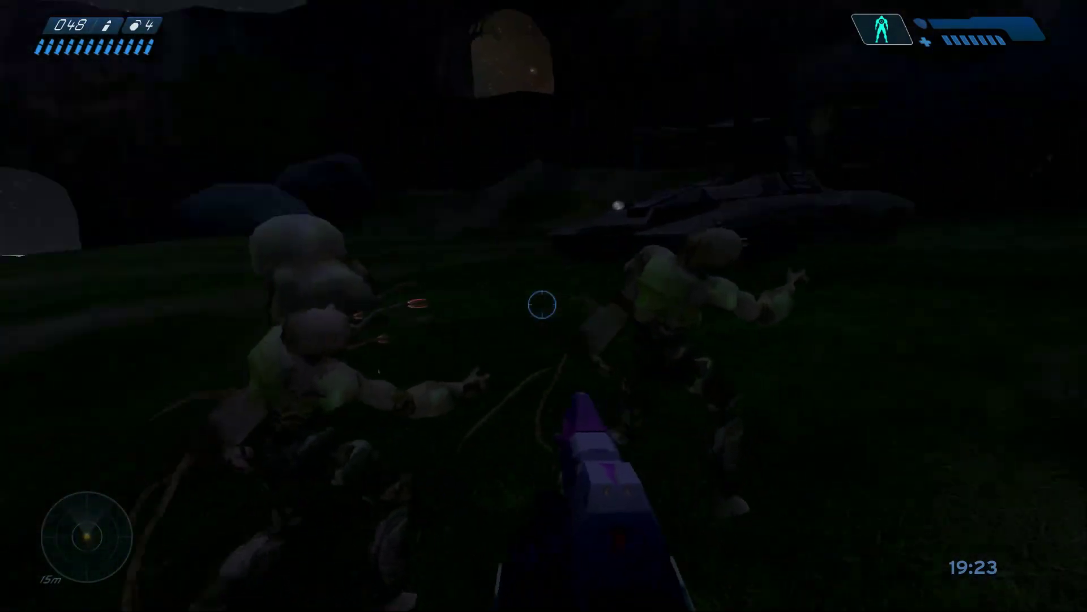
- In Halo: The Master Chief Collection, test the Scorpion on the modified map by driving through the rock arch to the vehicles on the beach
left_click(542, 304)
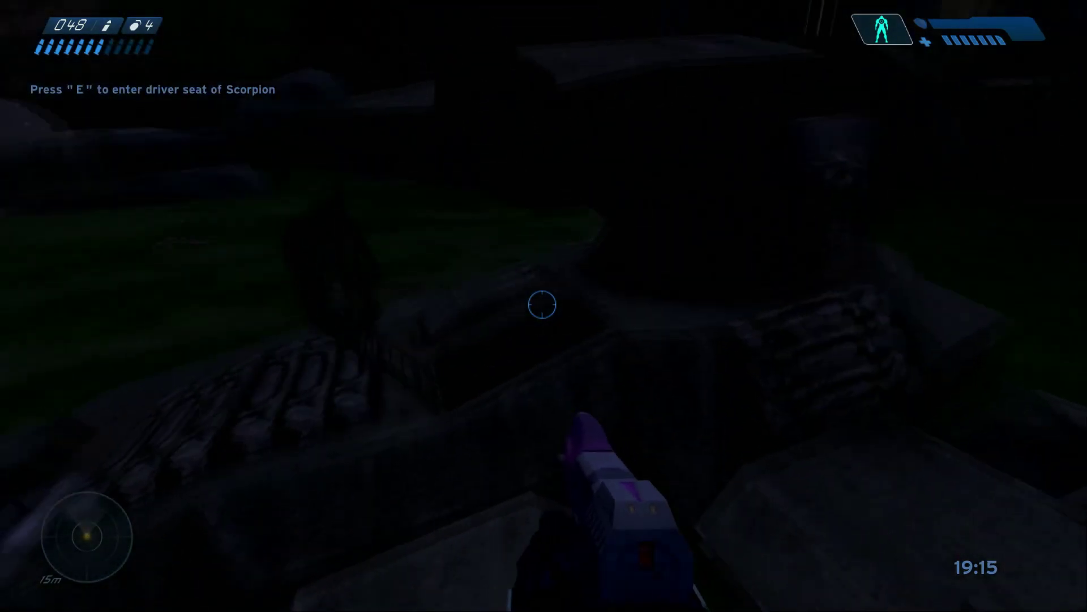
key("e")
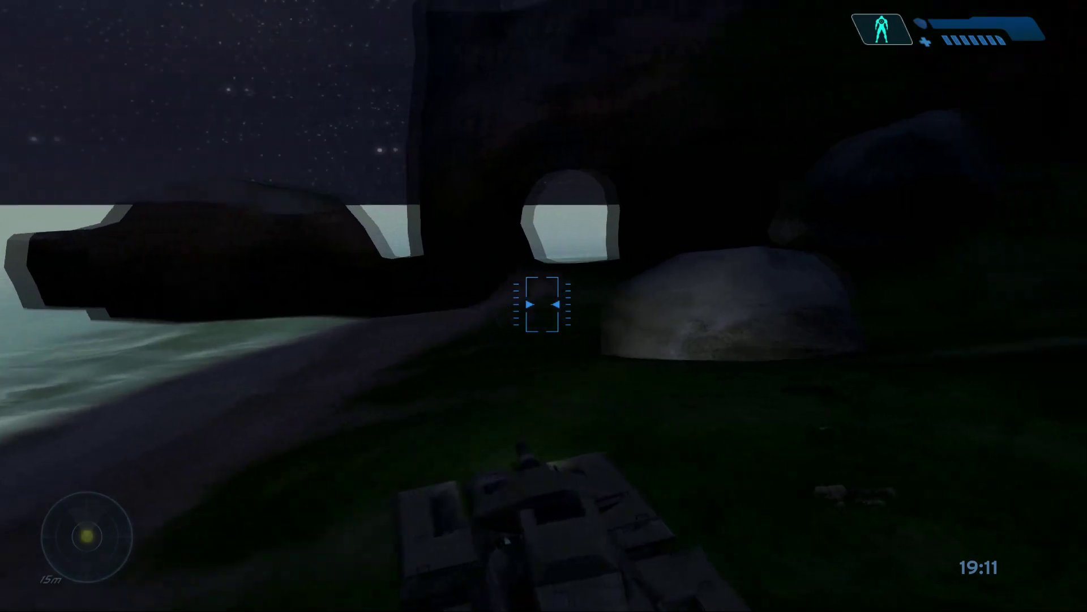
key("w")
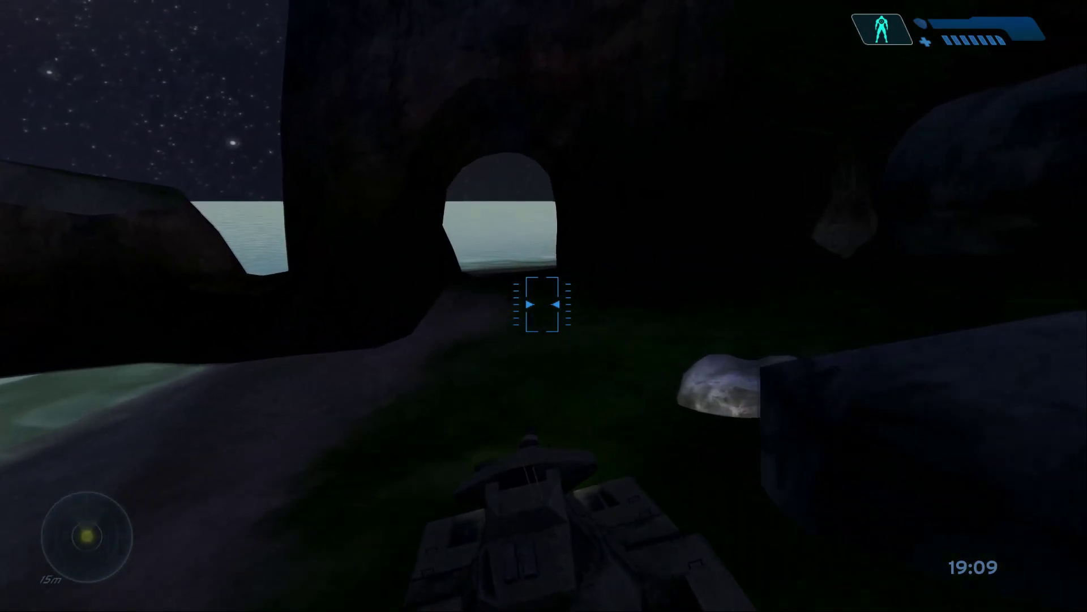
key("w")
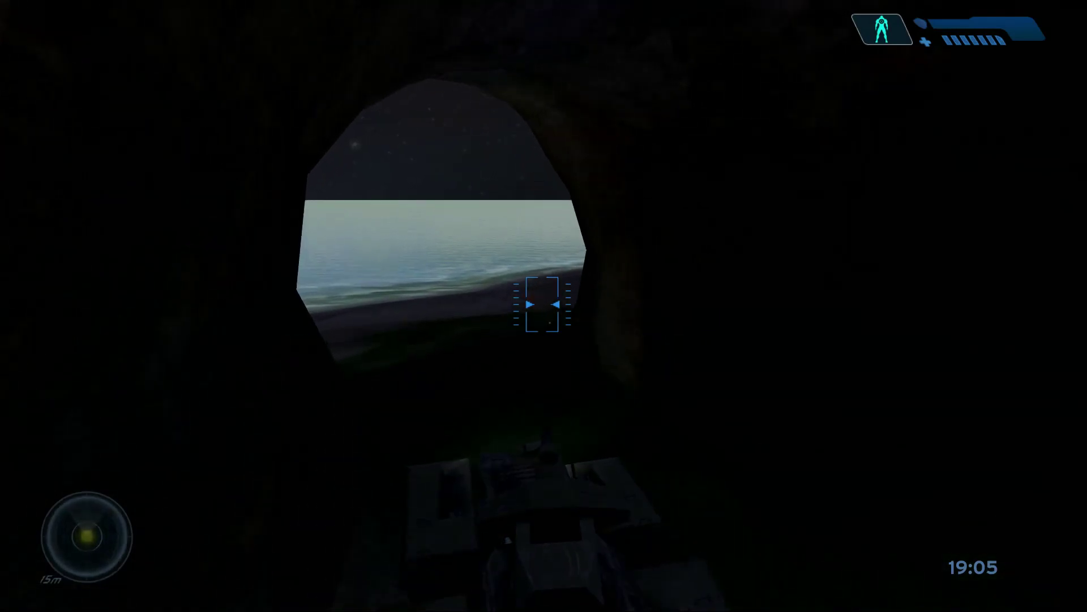
key("w")
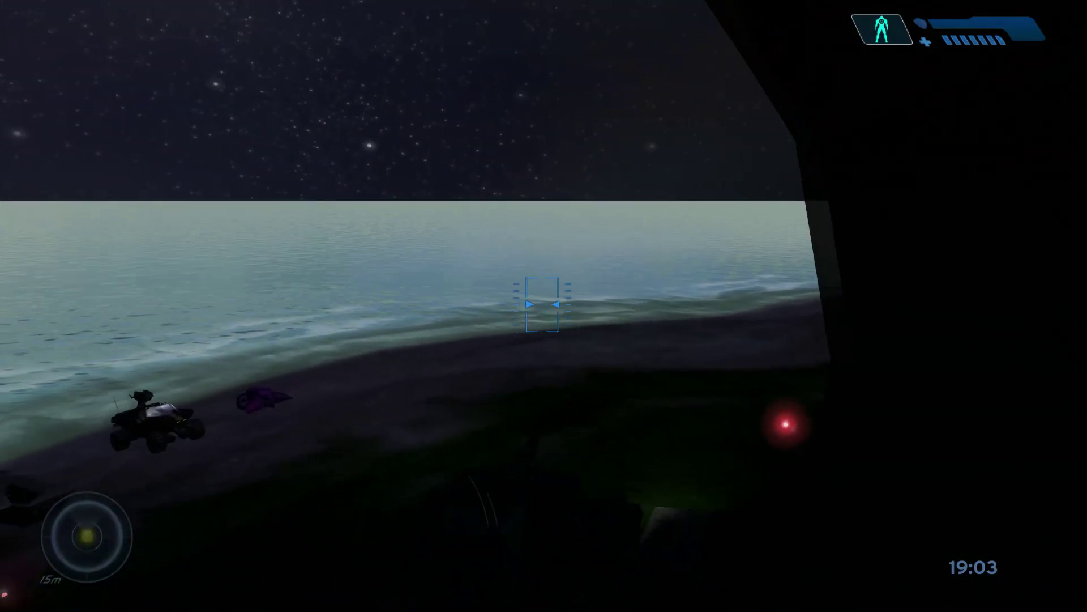
key("w")
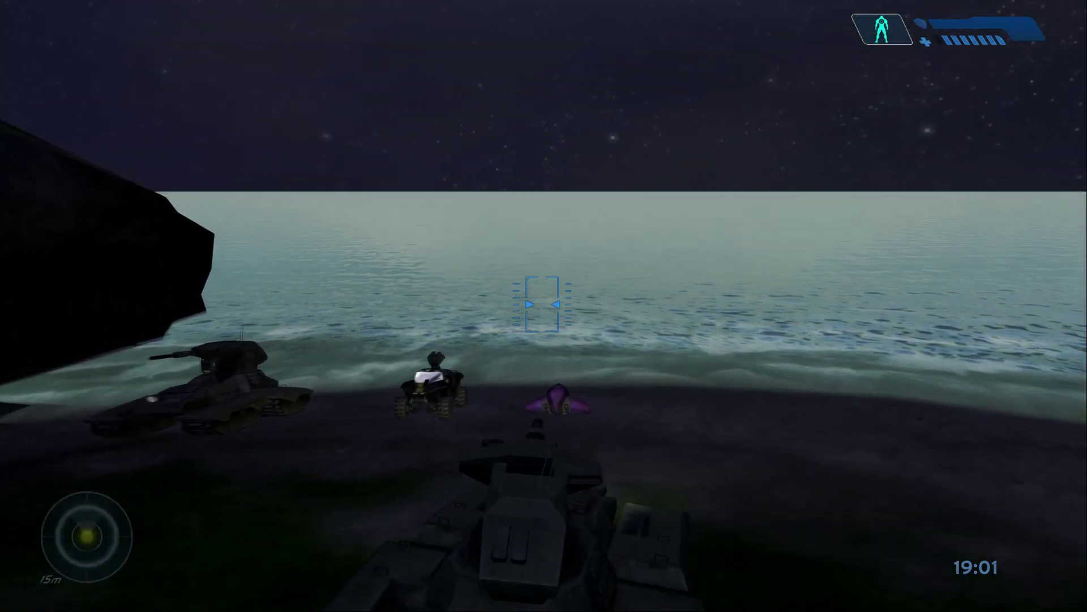
key("e")
- Explore the modified map on foot, picking up the sniper rifle and inspecting the Ghost on the platform with the red emblem
key("w")
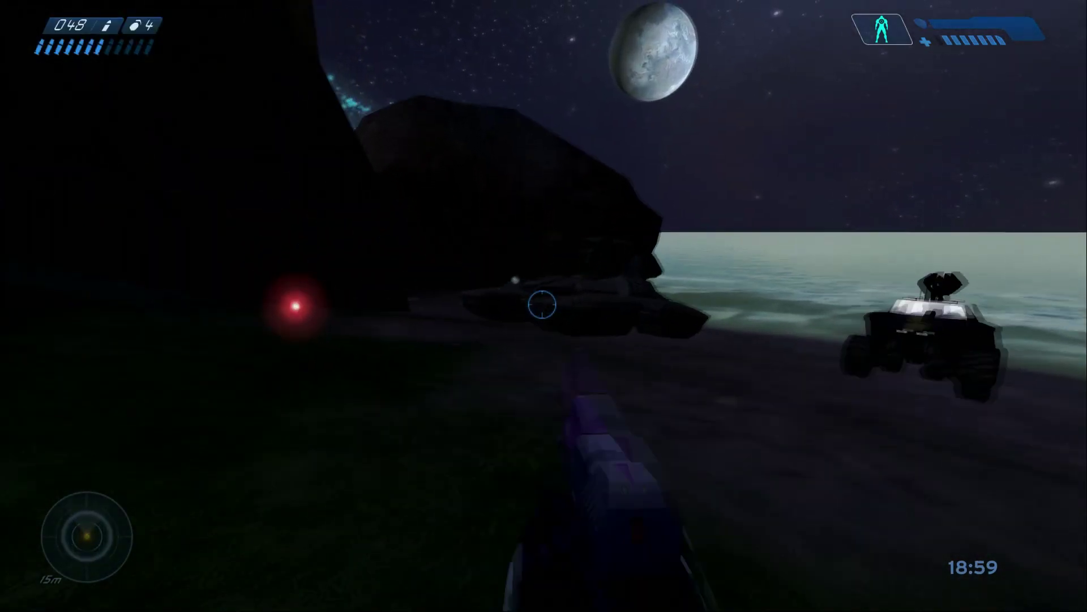
key("w")
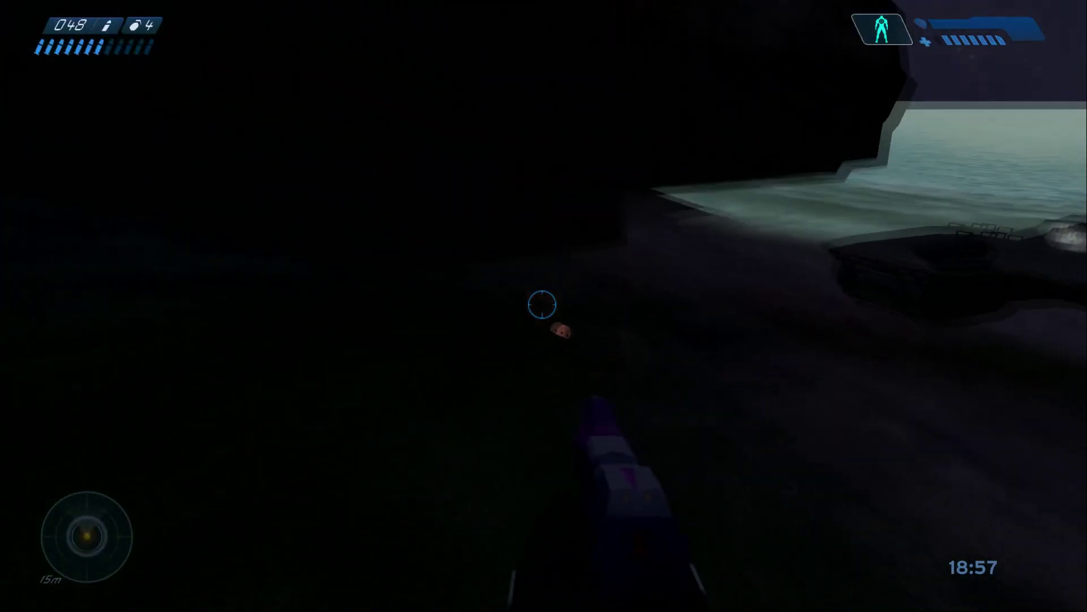
key("w")
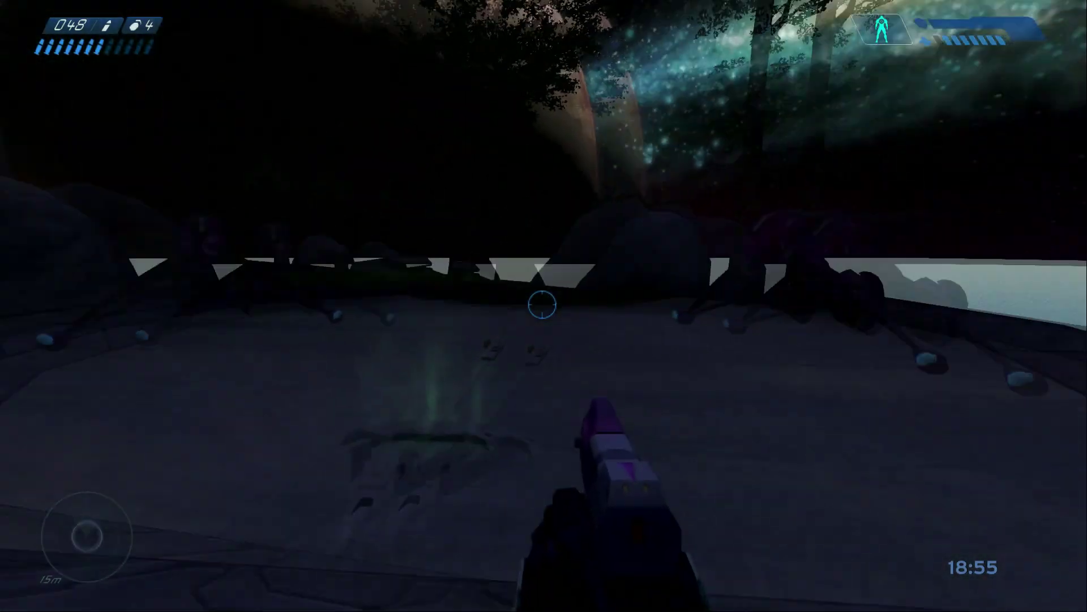
key("w")
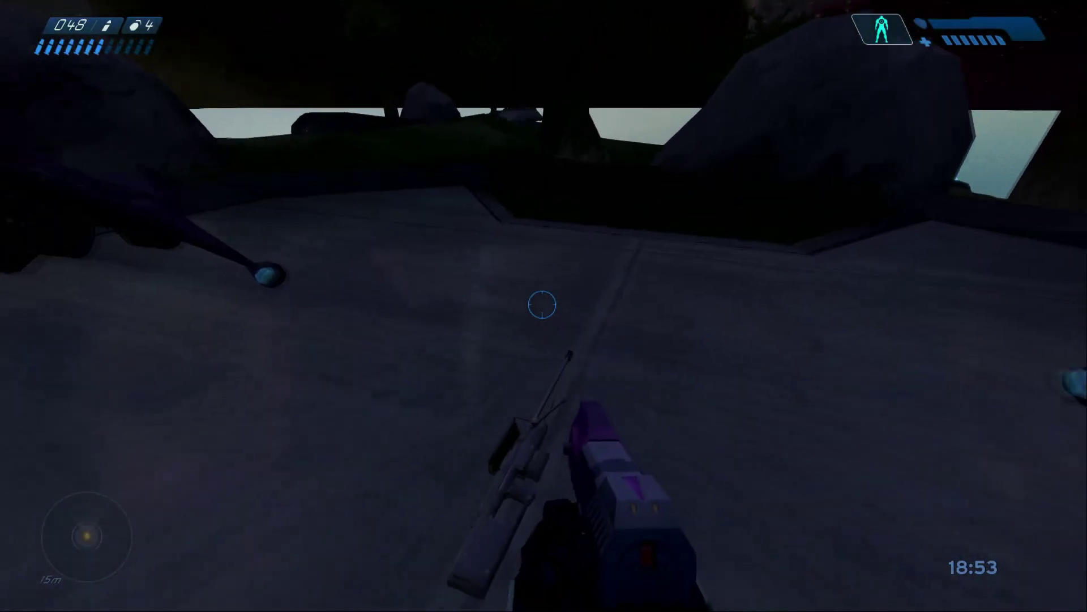
key("s")
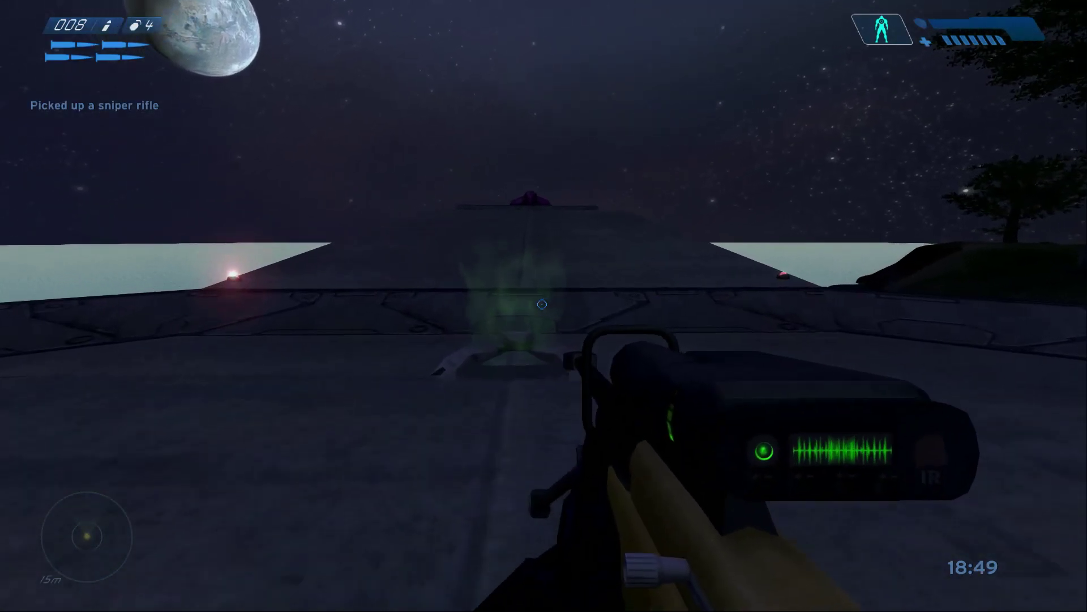
key("w")
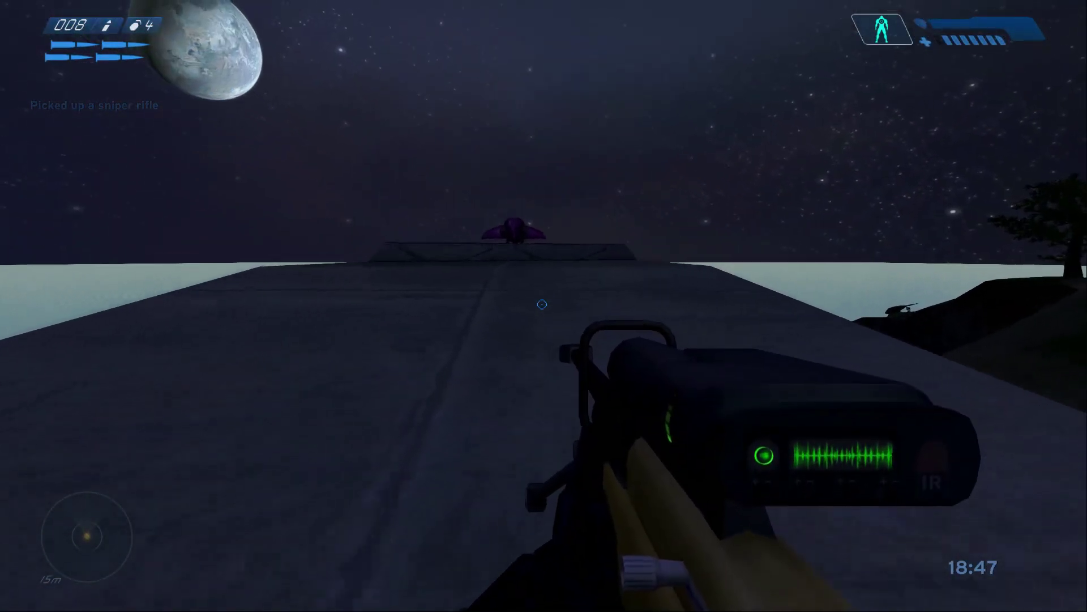
key("w")
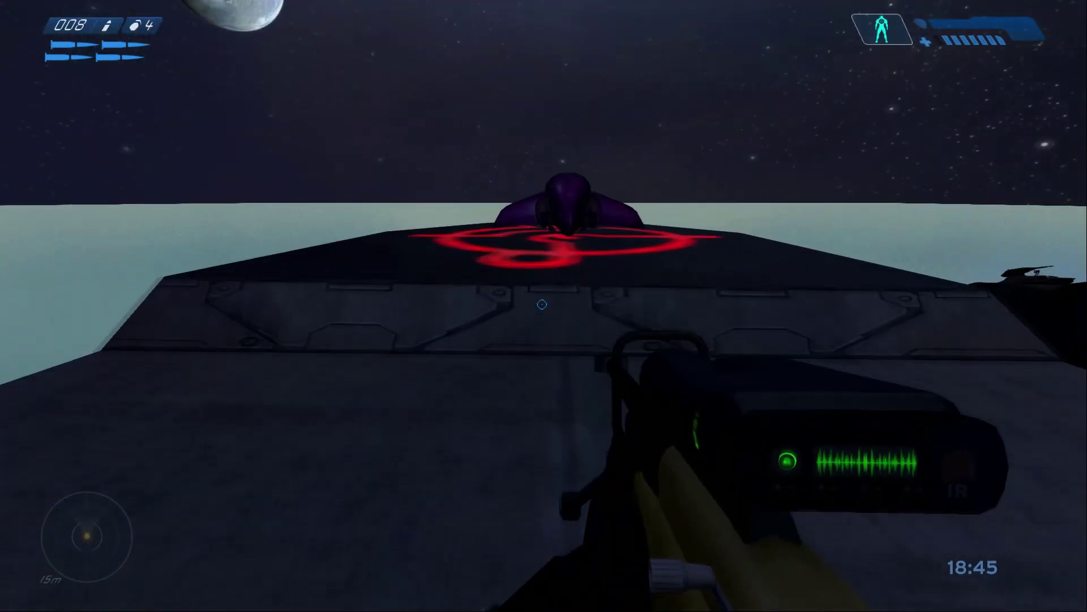
key("w")
key("w")
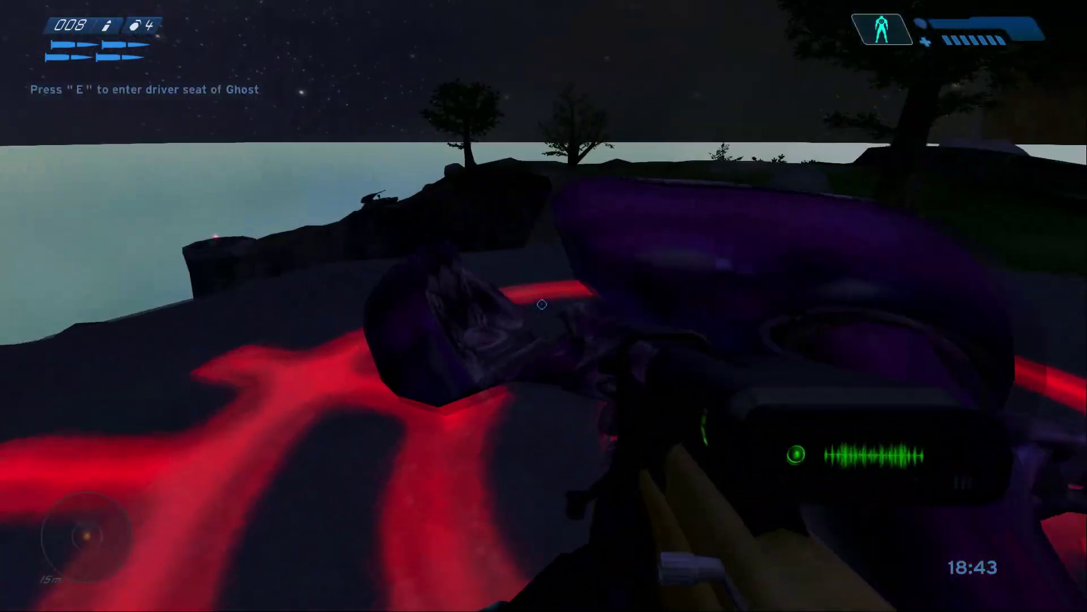